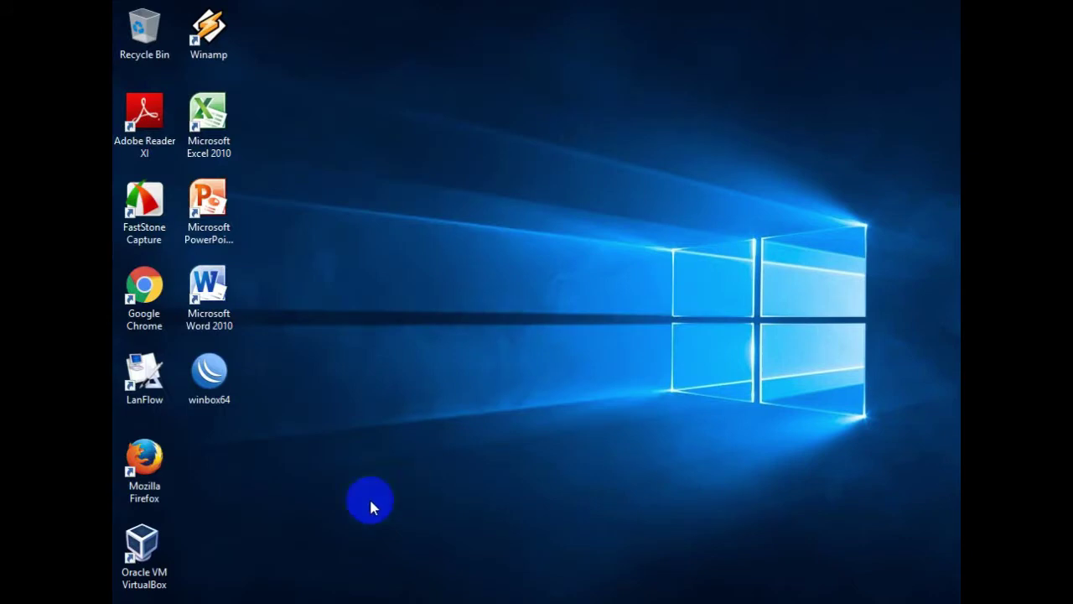
Launch winbox64 from the desktop
double_click(212, 382)
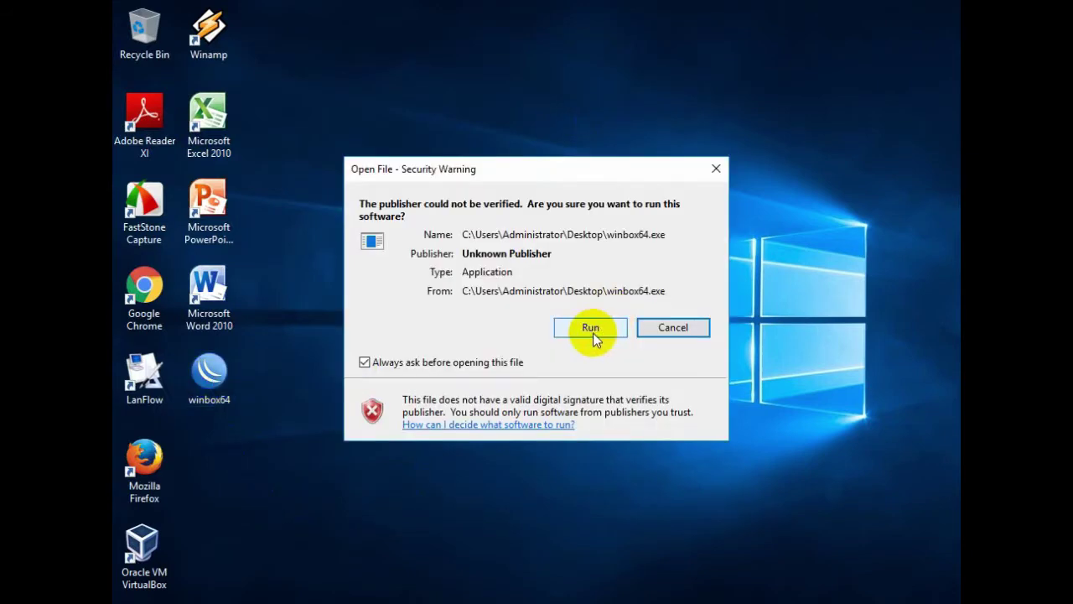
left_click(591, 329)
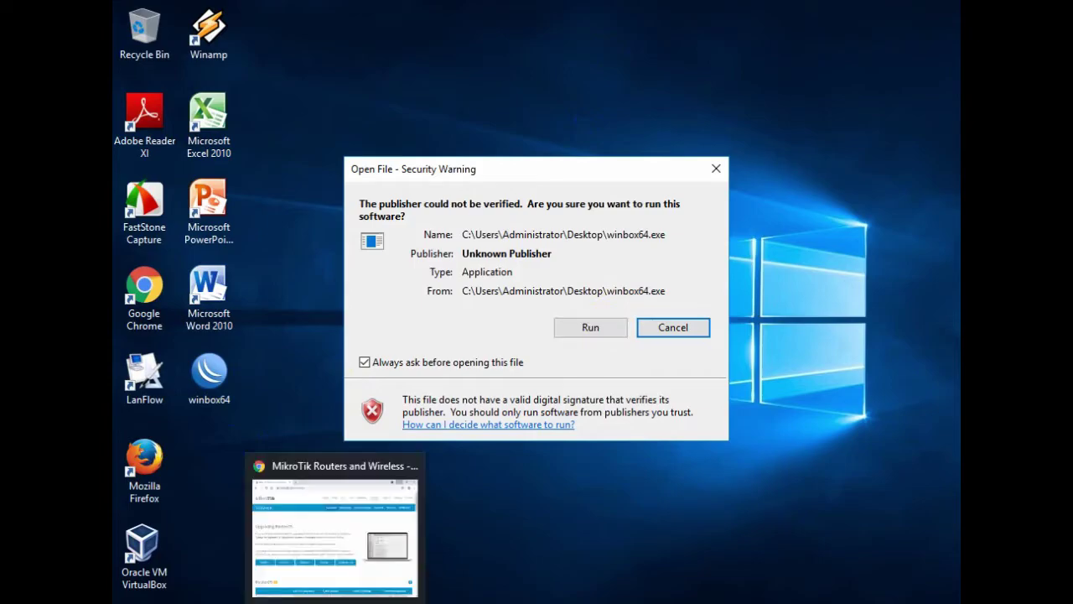
Examine the WinBox download on mikrotik.com/download in Chrome and the NAT topology diagram
left_click(336, 602)
left_click(399, 42)
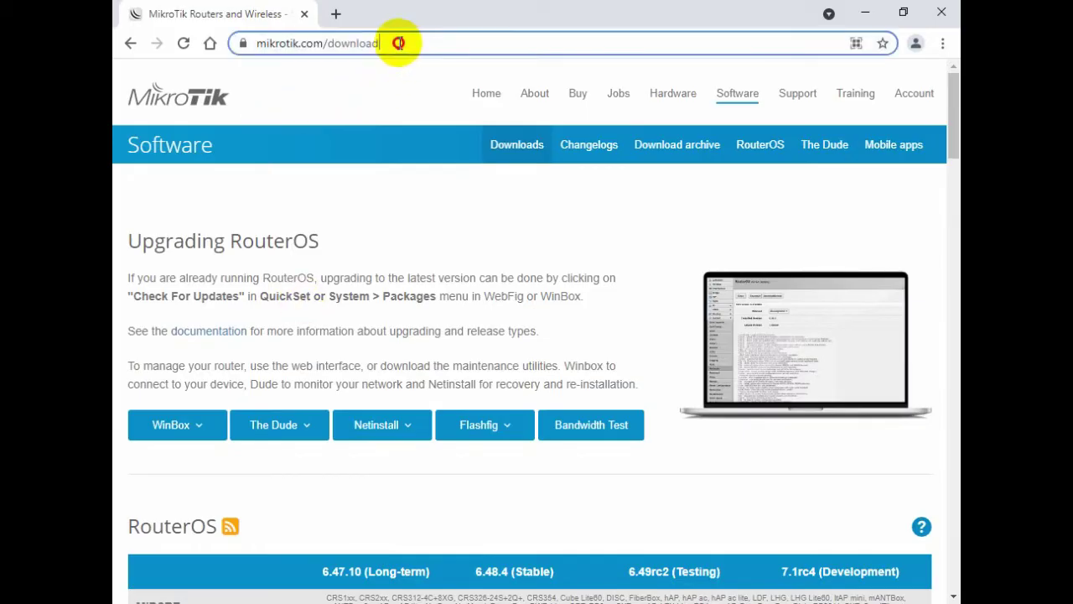
left_click_drag(398, 43, 239, 41)
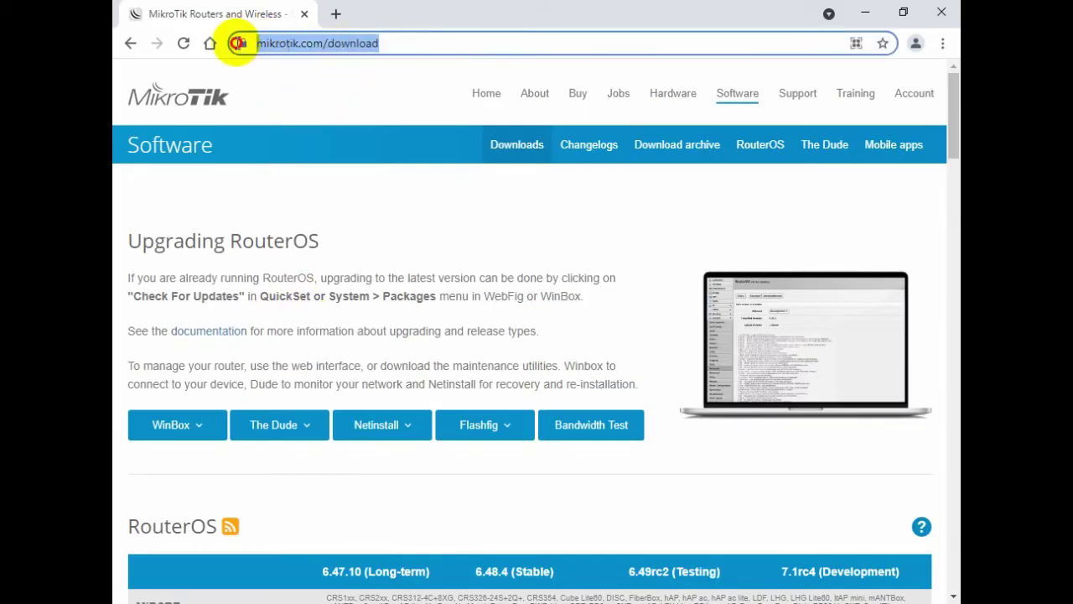
left_click(194, 432)
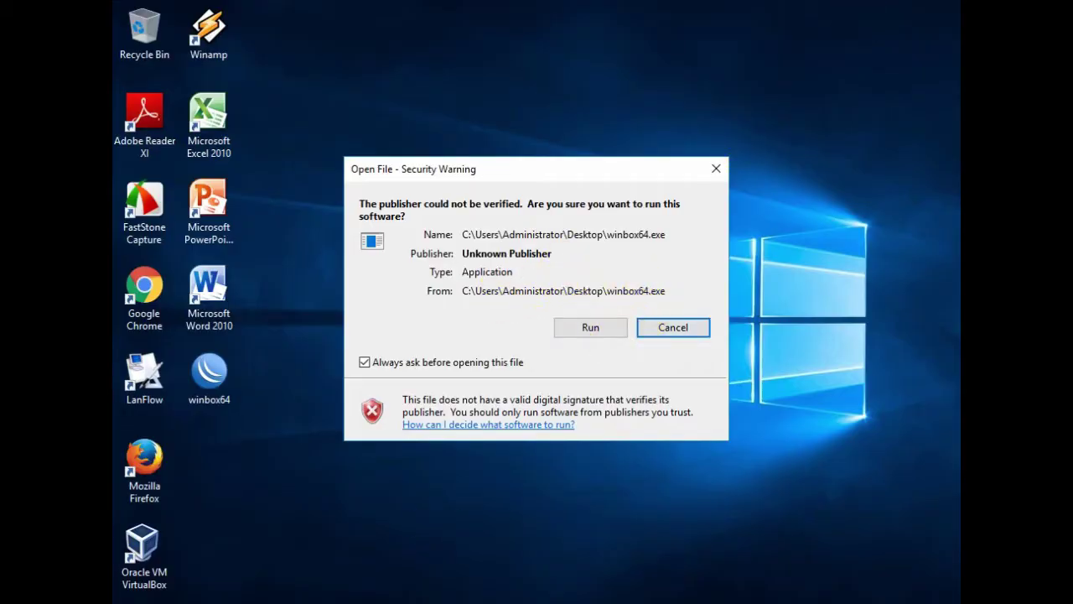
left_click(294, 589)
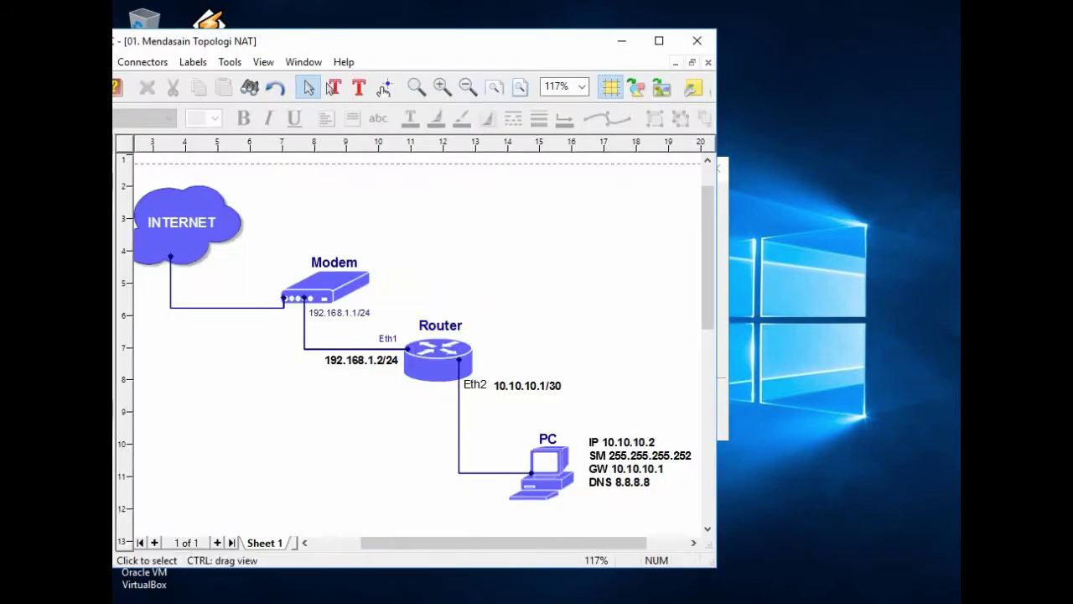
left_click(618, 42)
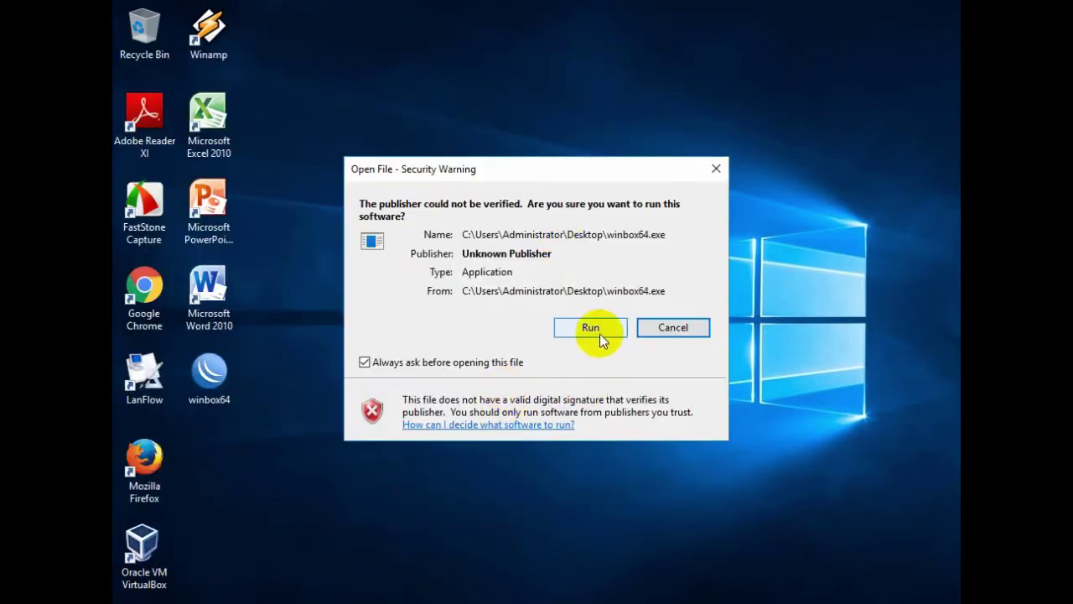
Allow winbox64.exe to run and show the neighboring routers in WinBox
left_click(599, 329)
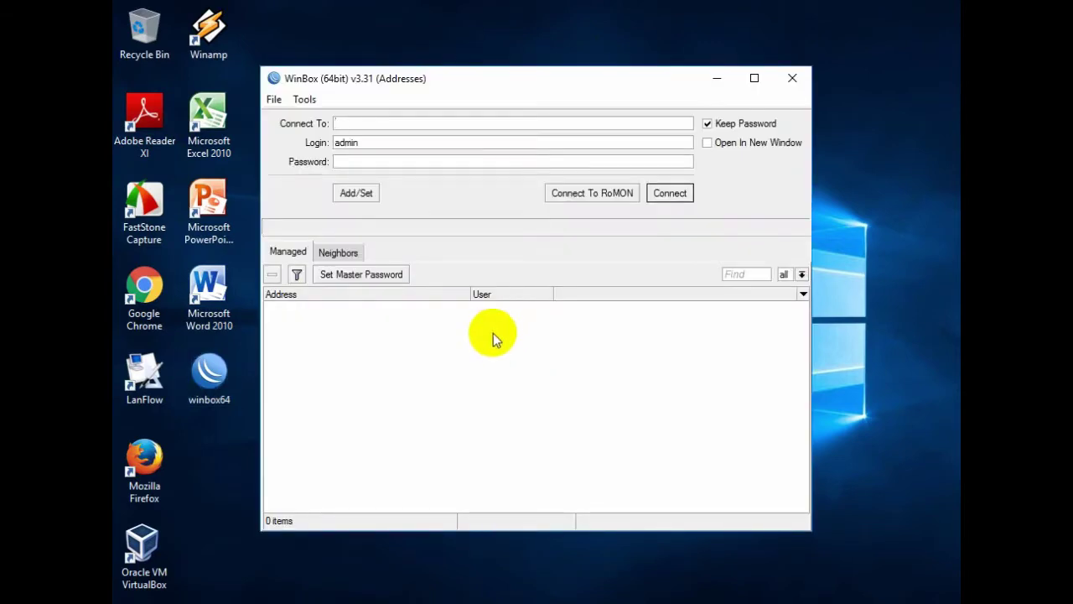
left_click(338, 251)
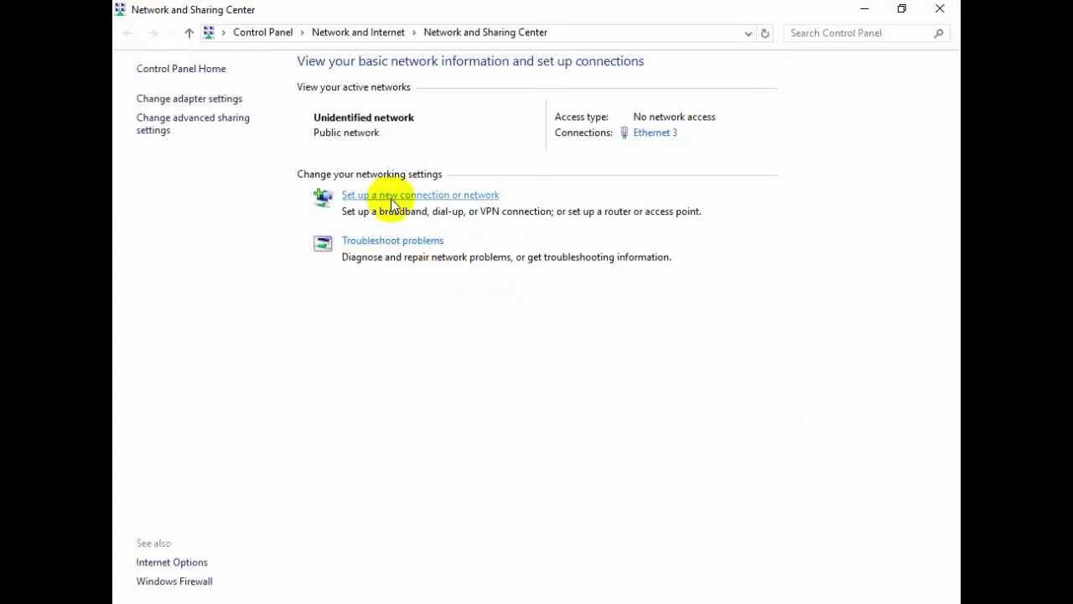
Check the Ethernet 3 status in Network and Sharing Center and view the computer's network adapters
left_click(644, 134)
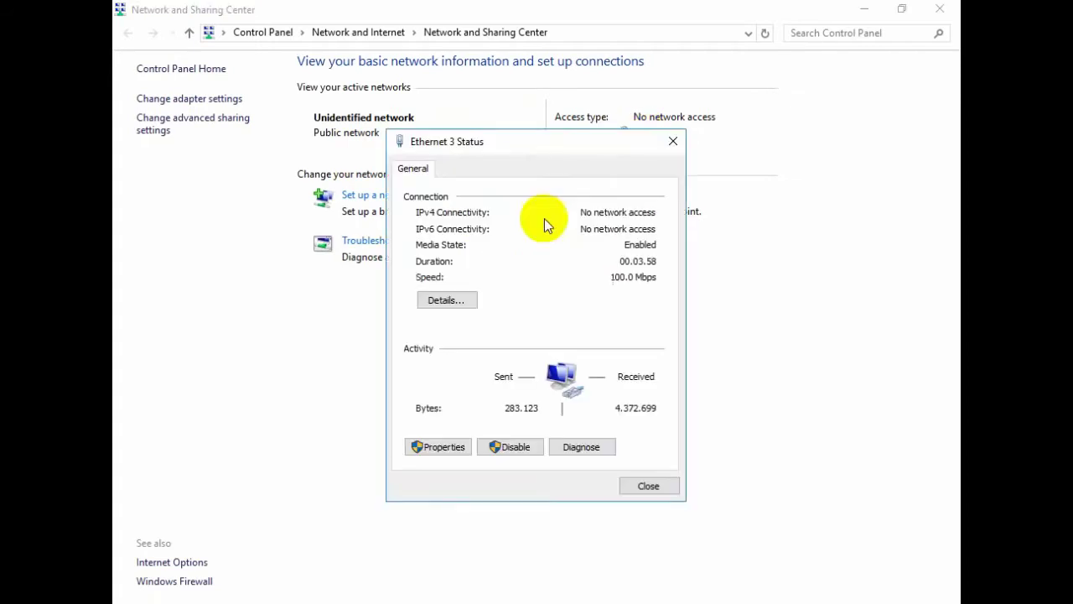
left_click(648, 487)
left_click(185, 99)
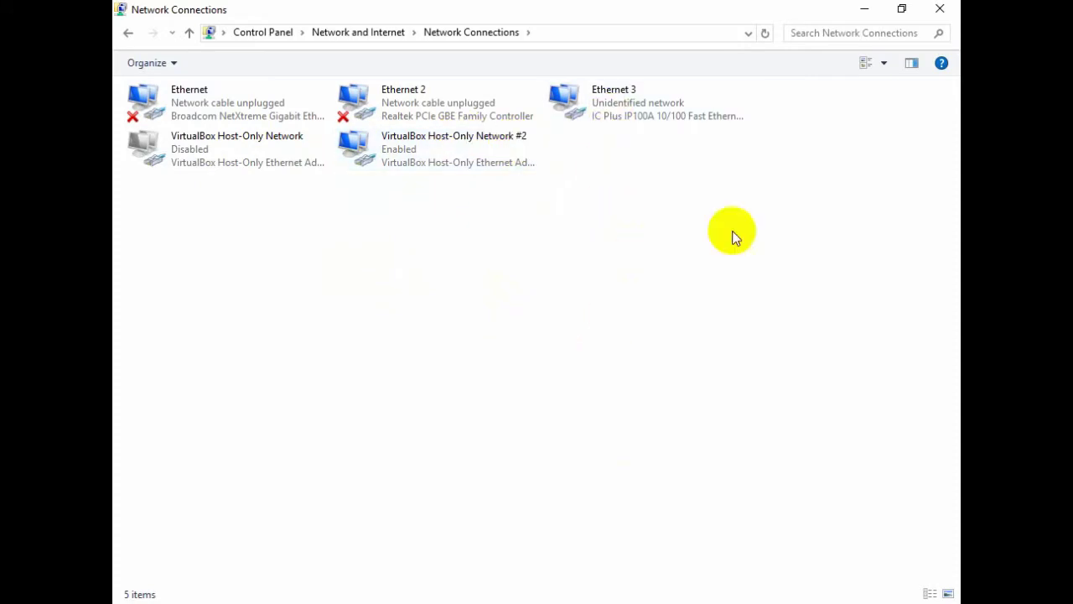
left_click(865, 9)
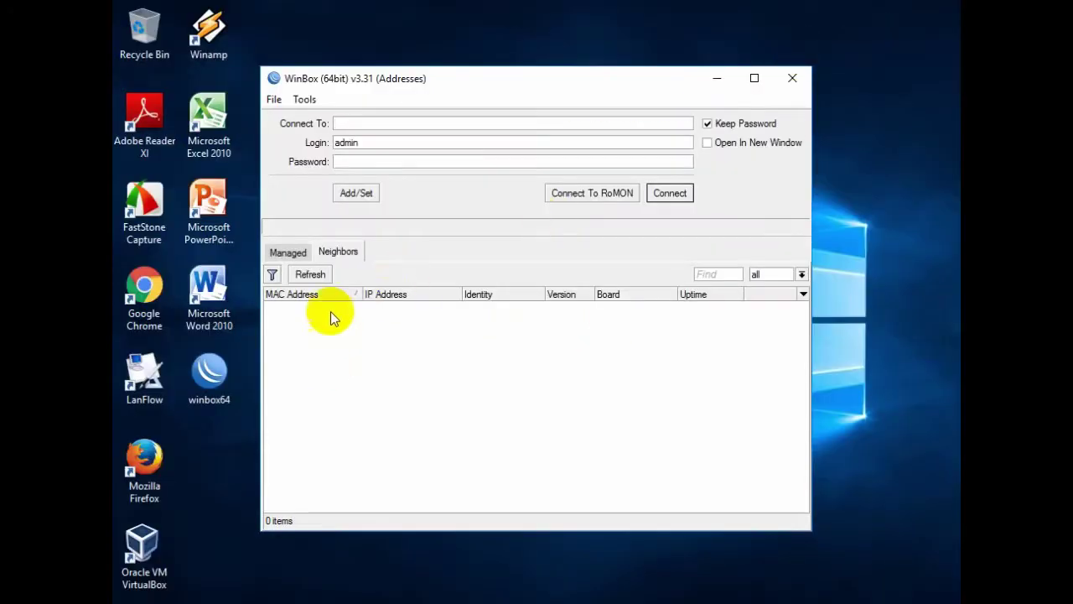
Refresh the WinBox neighbor list and inspect the Ethernet 3 adapter in Network Connections
left_click(311, 276)
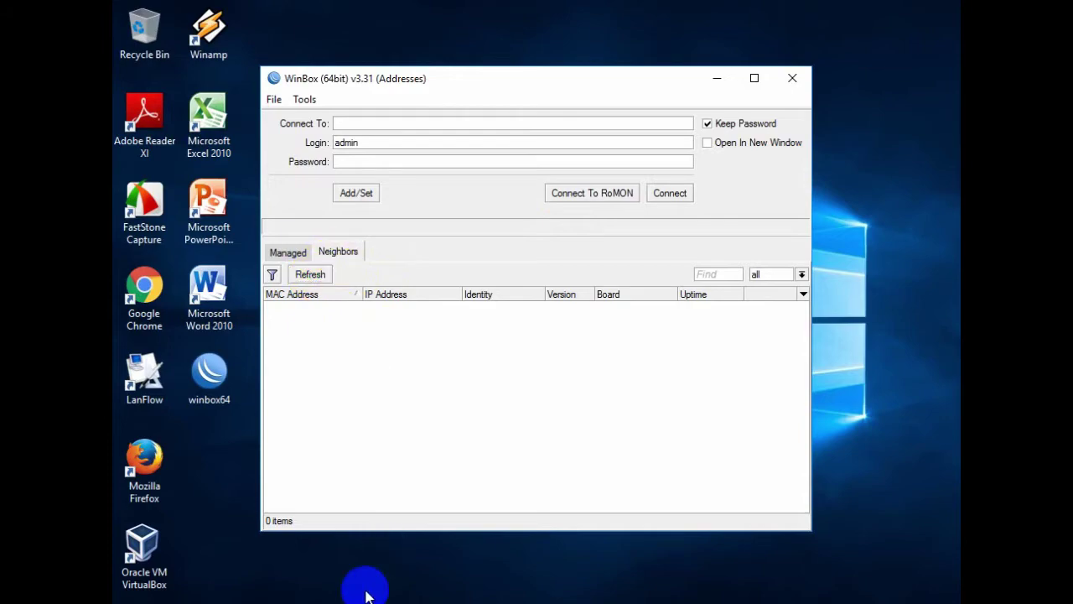
key("alt+Tab")
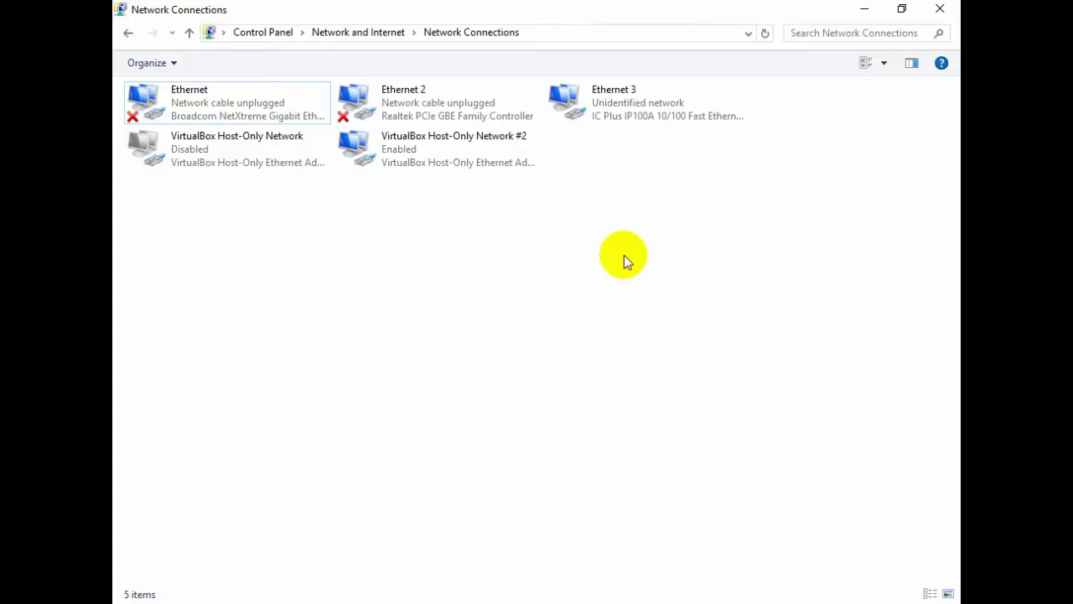
left_click(622, 118)
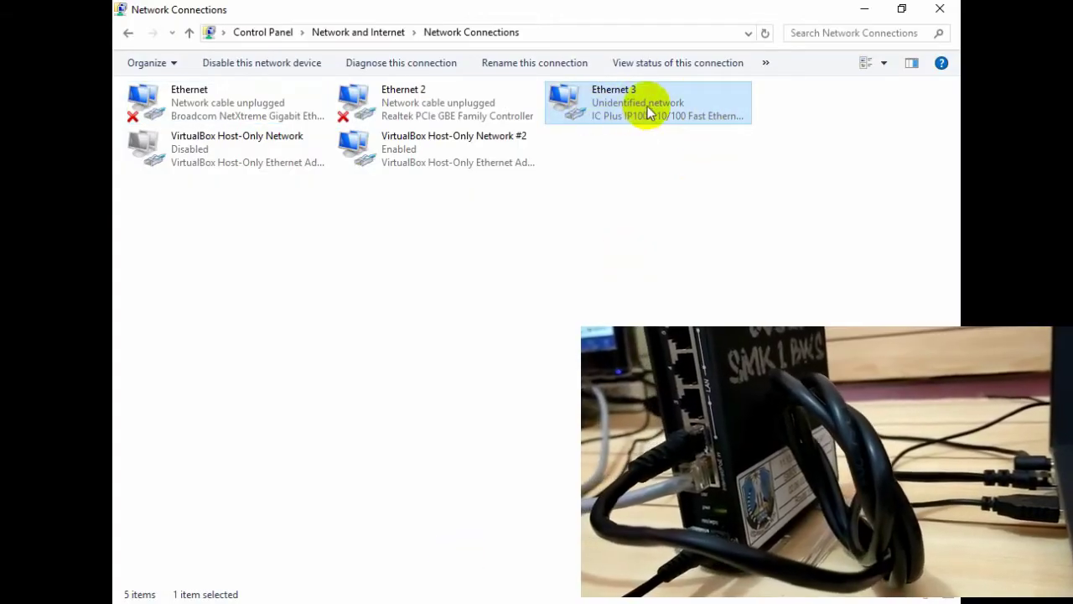
Restore Network Connections to a smaller window and arrange it with WinBox so all adapters and the login fields show
double_click(627, 19)
left_click_drag(474, 106, 538, 347)
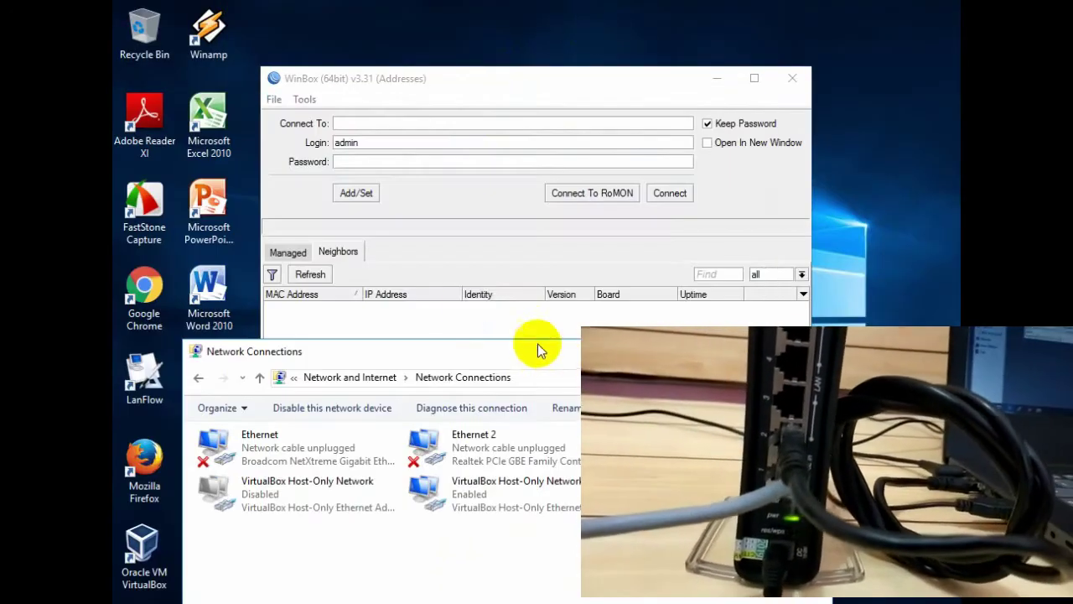
left_click_drag(441, 95, 440, 73)
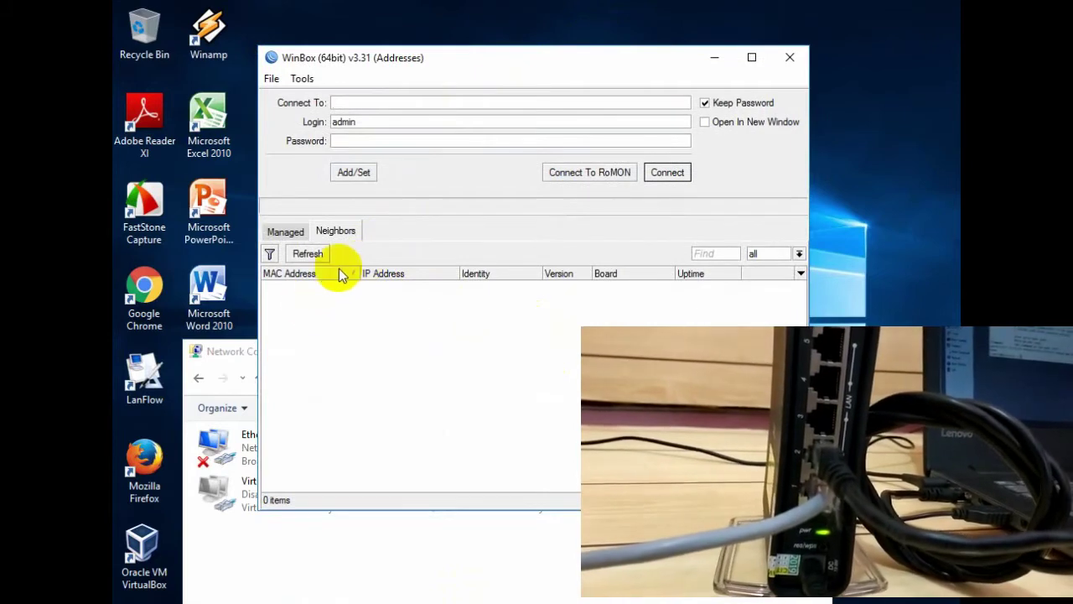
left_click(435, 560)
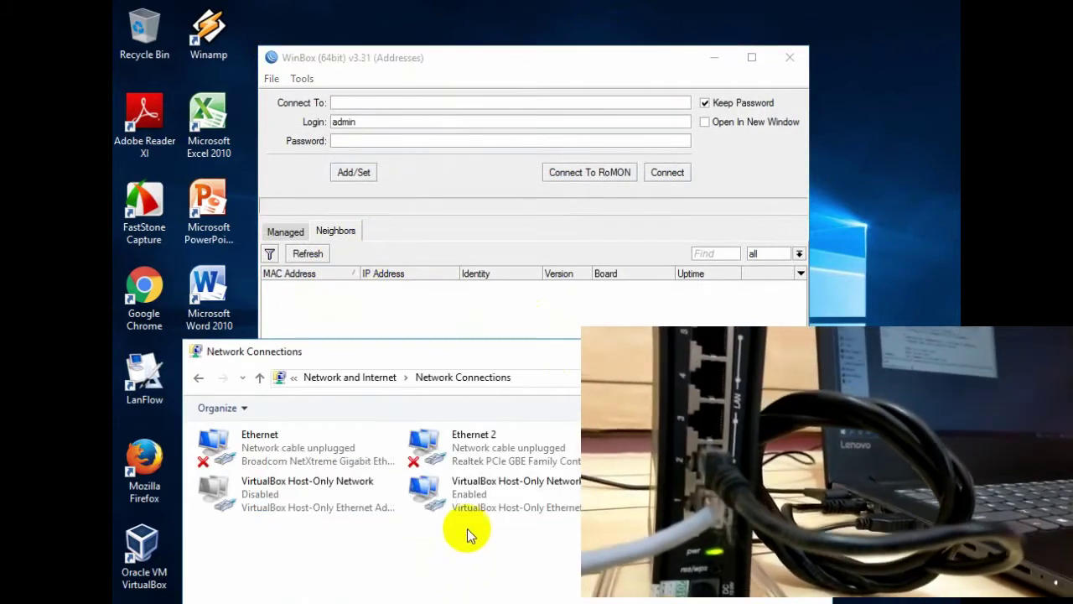
left_click_drag(570, 359, 646, 228)
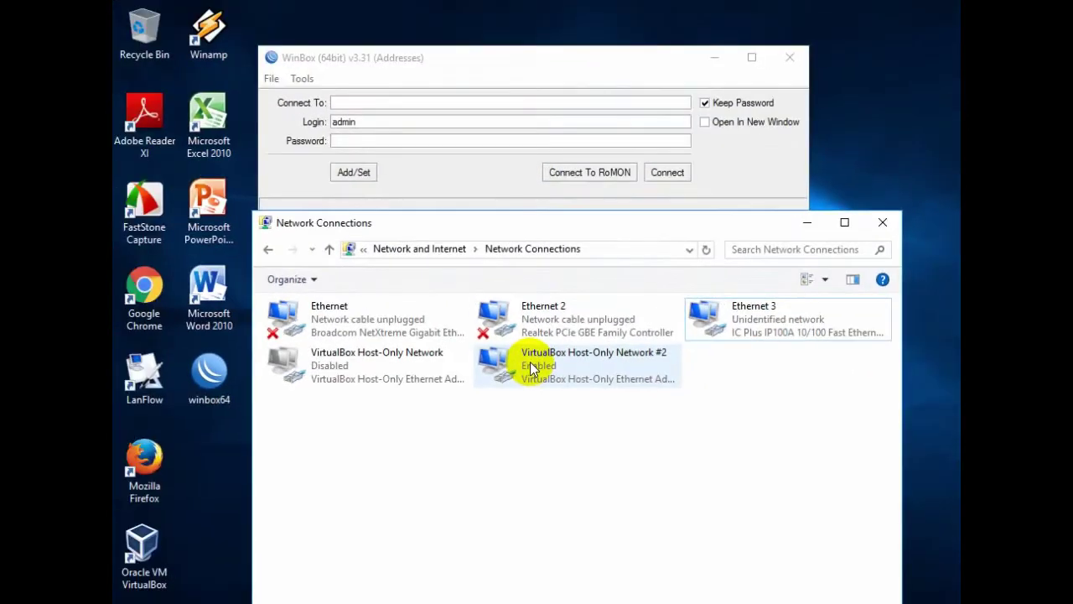
Disable the VirtualBox Host-Only Network #2 adapter
right_click(492, 284)
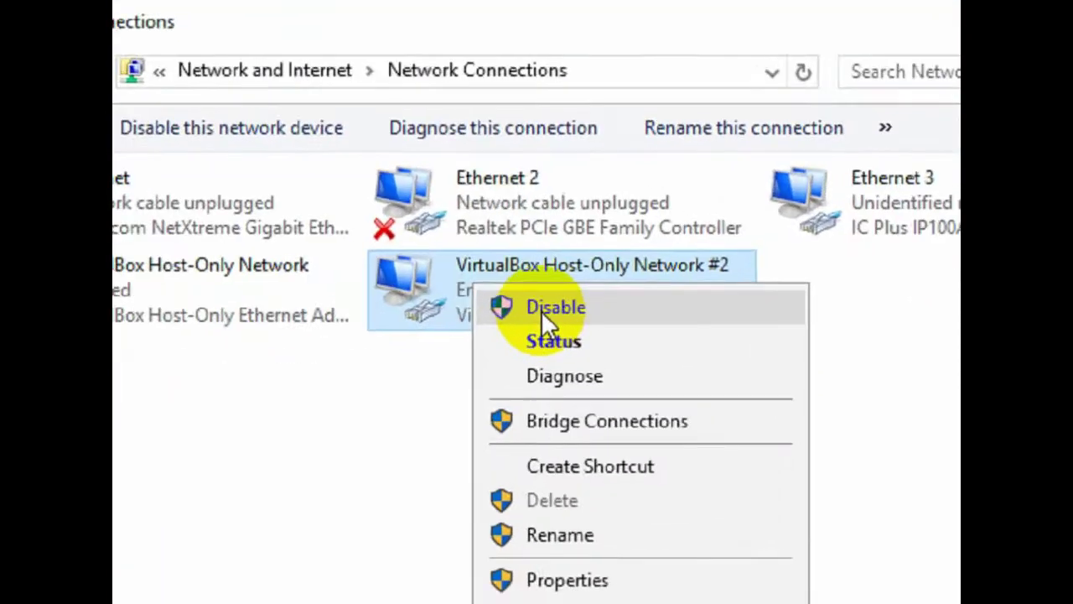
left_click(568, 377)
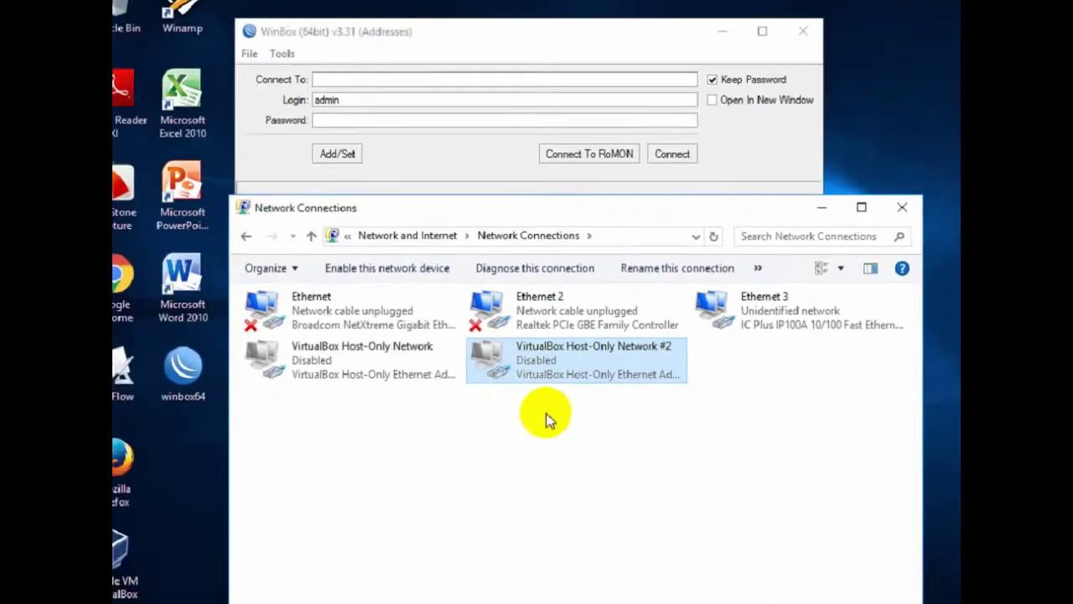
Refresh the neighbor list in WinBox, then recheck the adapters and minimize Network Connections
left_click(423, 84)
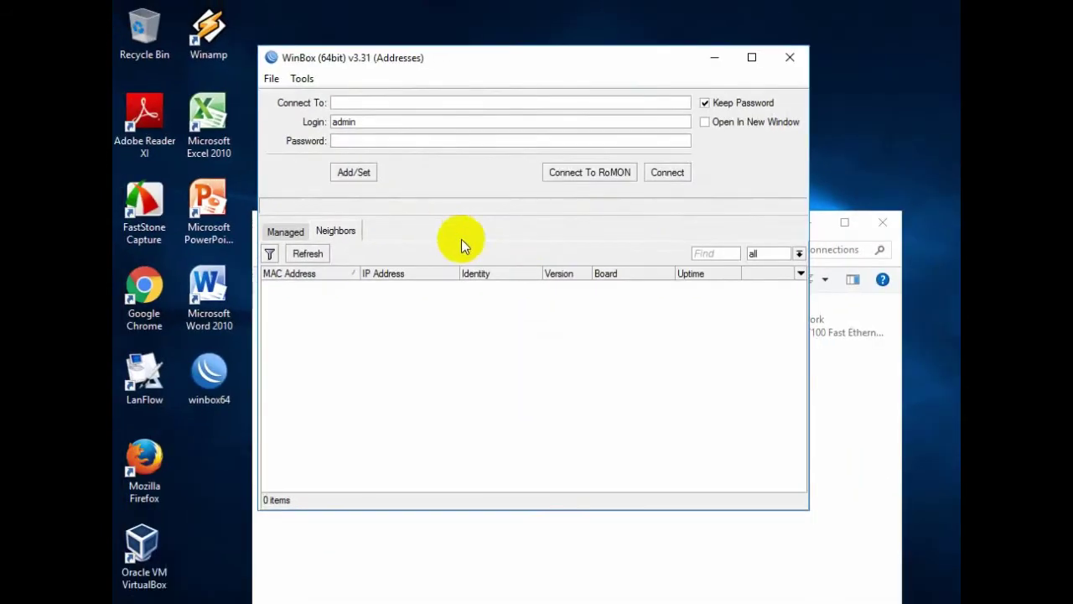
left_click(320, 254)
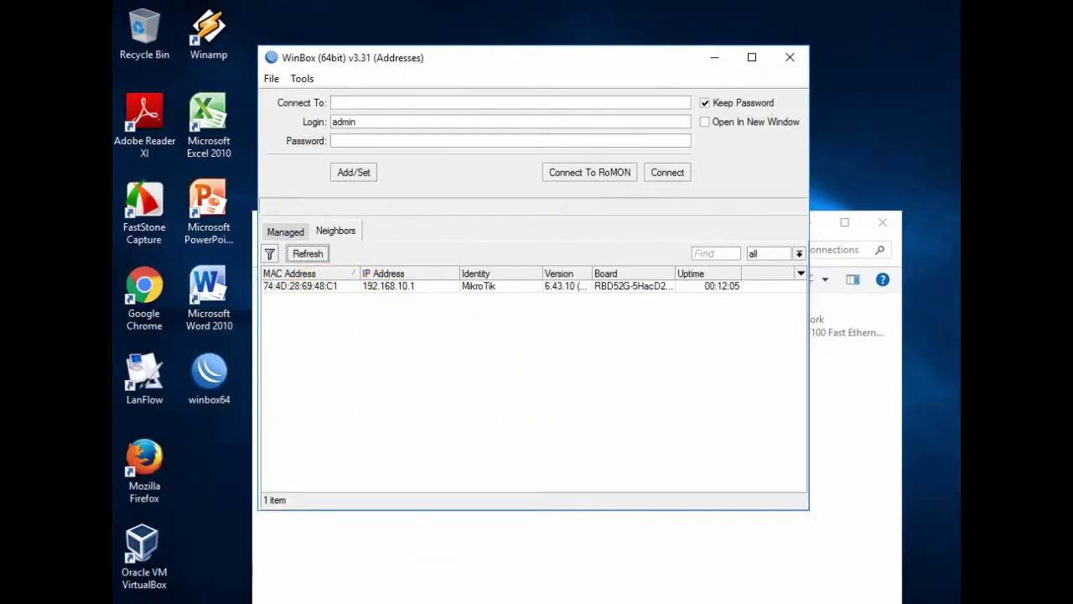
left_click(455, 515)
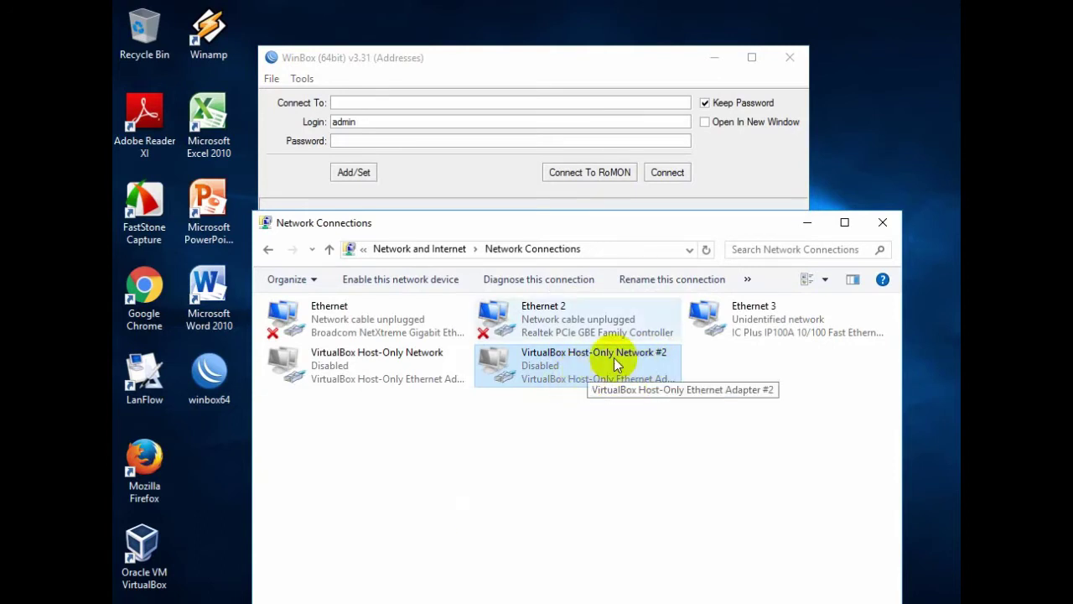
left_click(807, 222)
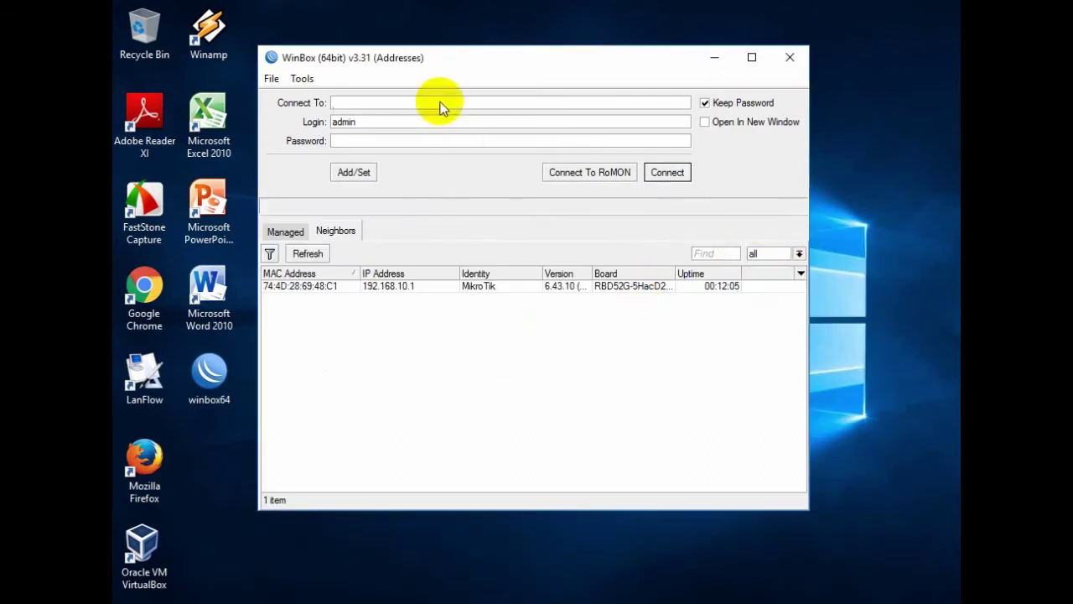
Connect to the discovered MikroTik router by its MAC address with the login admin
left_click(289, 287)
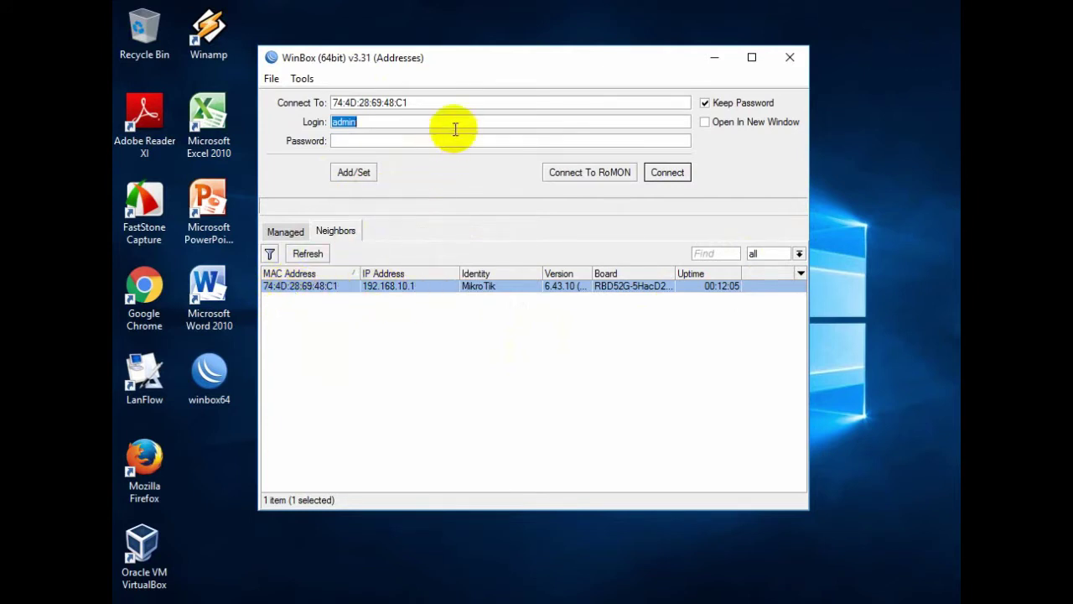
left_click(397, 286)
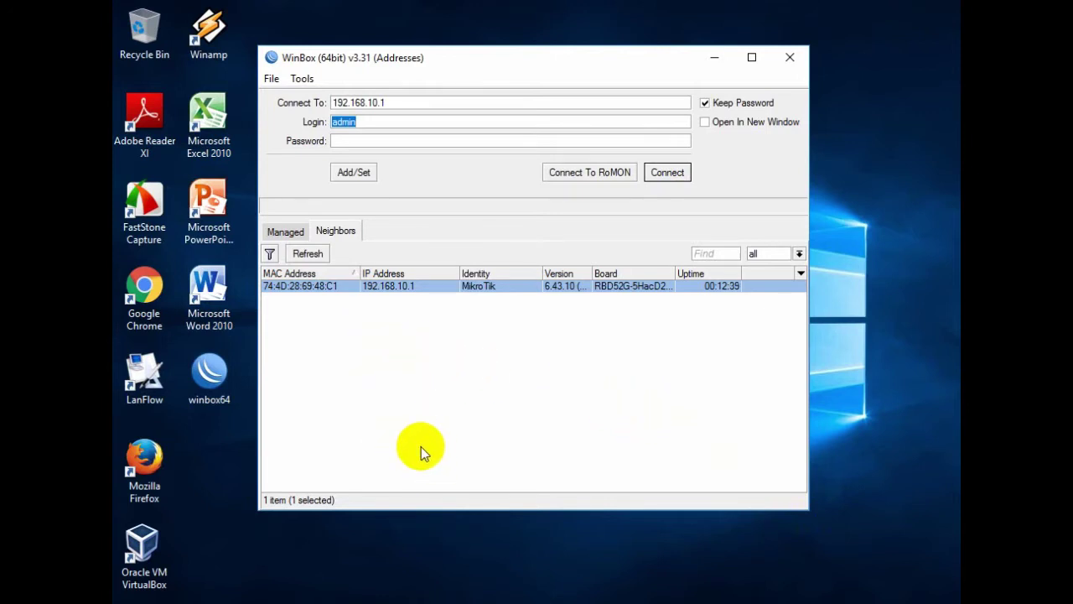
left_click(279, 289)
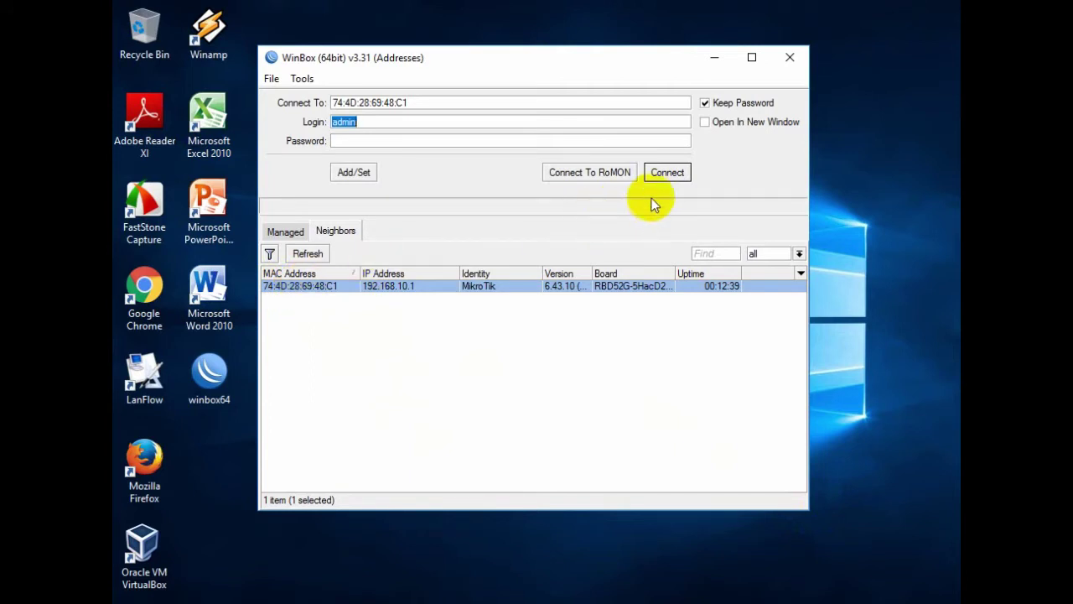
left_click(666, 173)
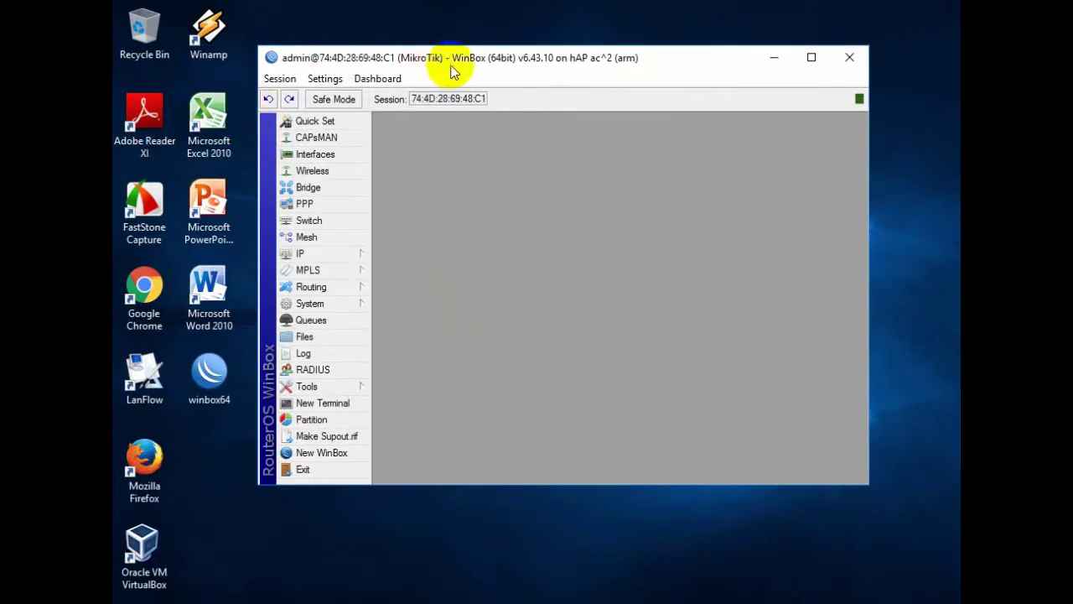
Move the router session window aside and review the router's IP address list
left_click_drag(453, 66, 518, 73)
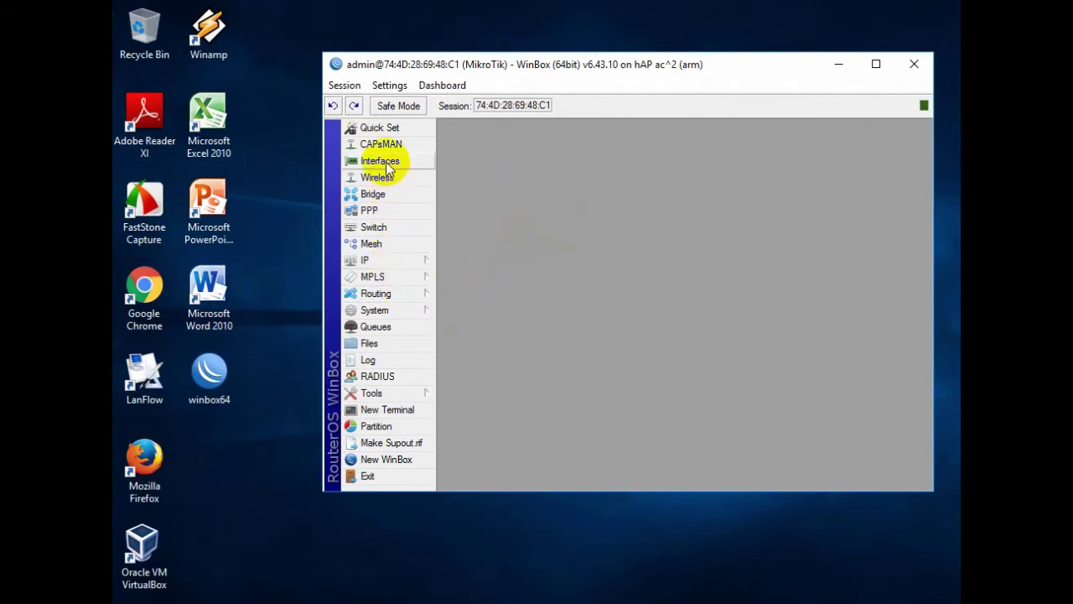
left_click(386, 258)
left_click(476, 227)
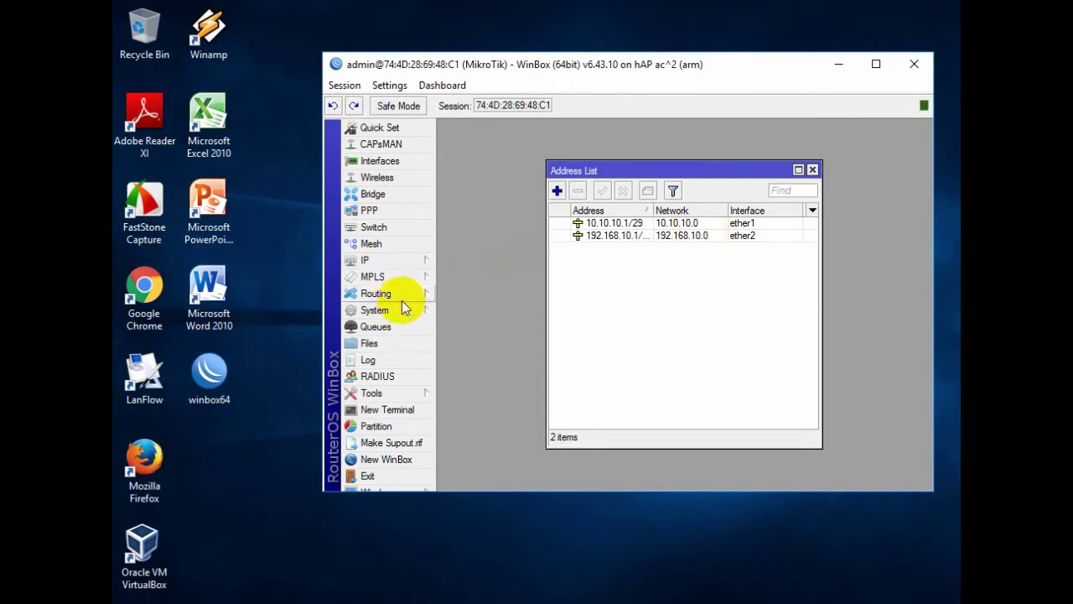
left_click(812, 170)
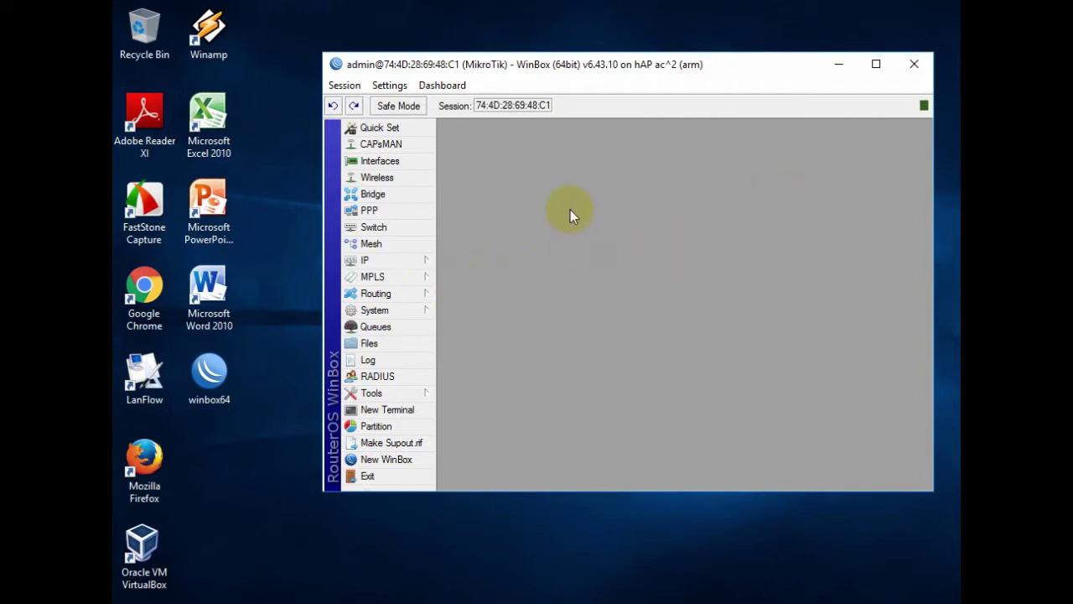
Reset the router's configuration with No Default Configuration enabled and confirm the reboot
left_click(409, 311)
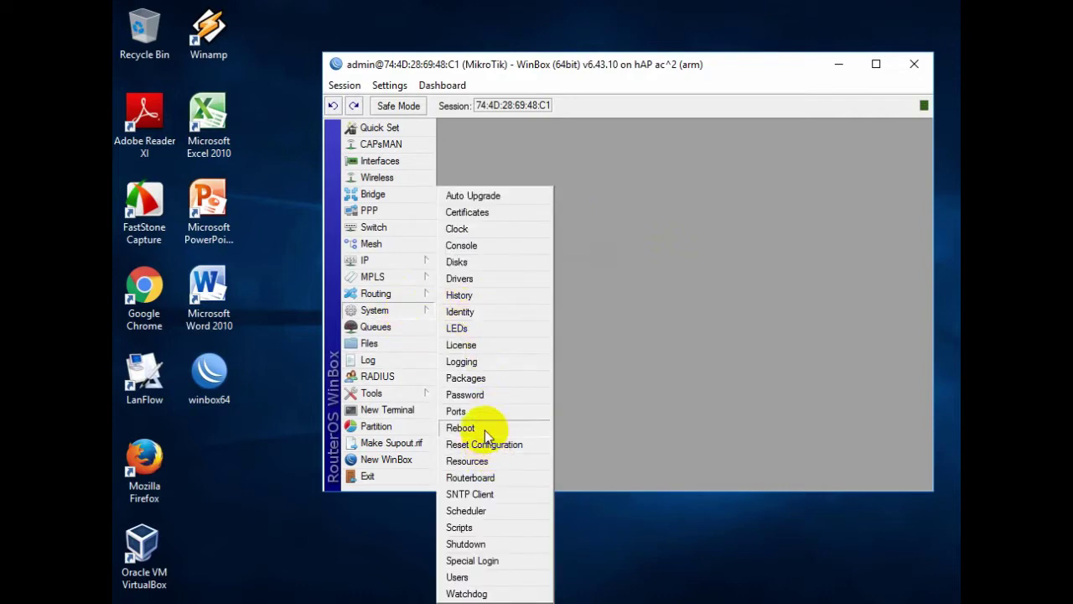
left_click(643, 300)
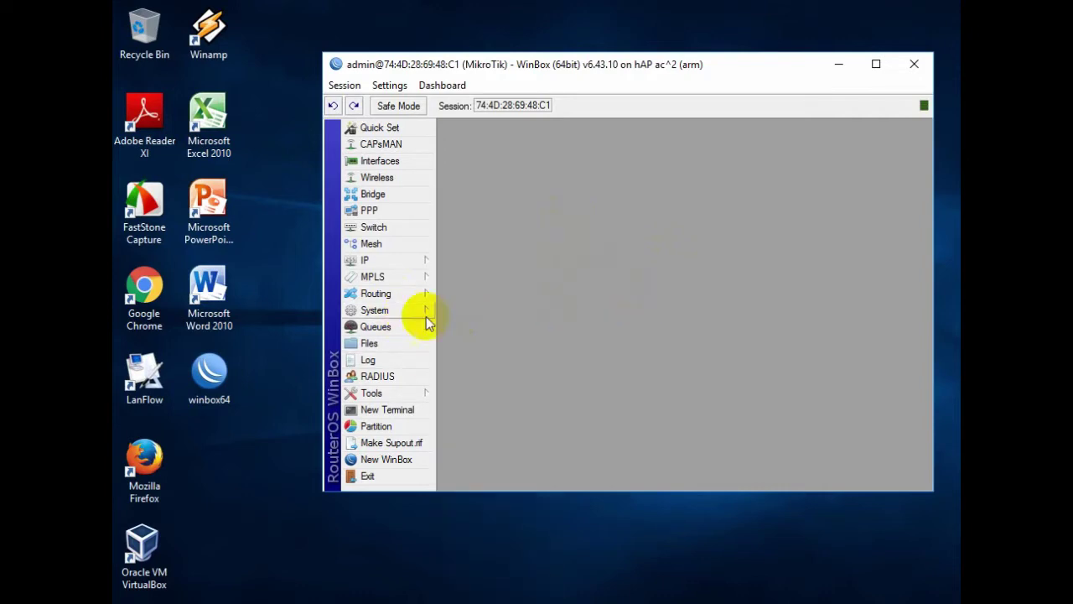
left_click(410, 312)
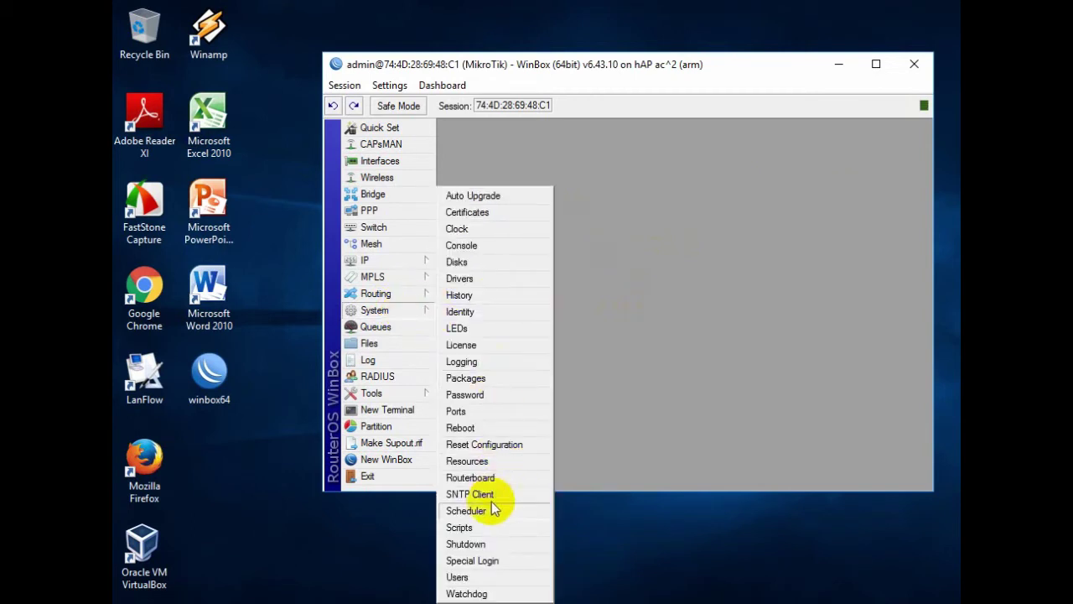
left_click(486, 445)
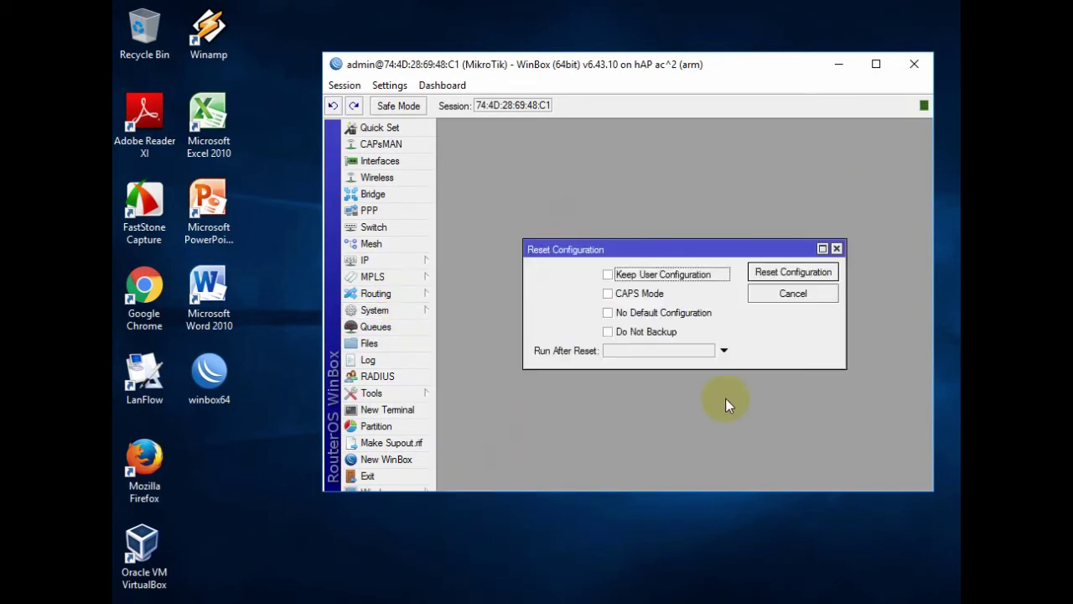
left_click(618, 312)
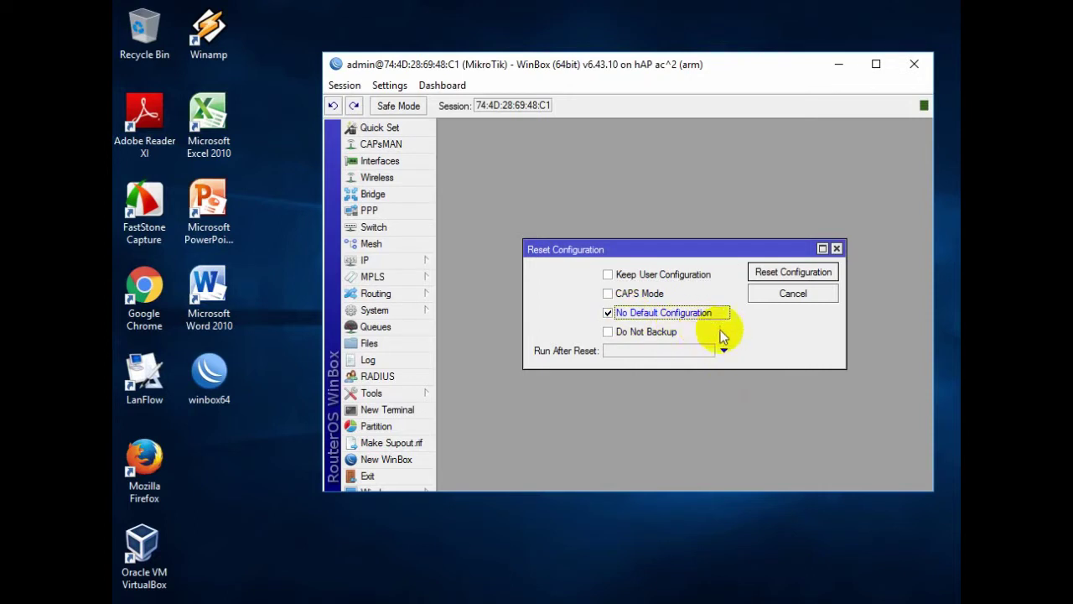
left_click(793, 272)
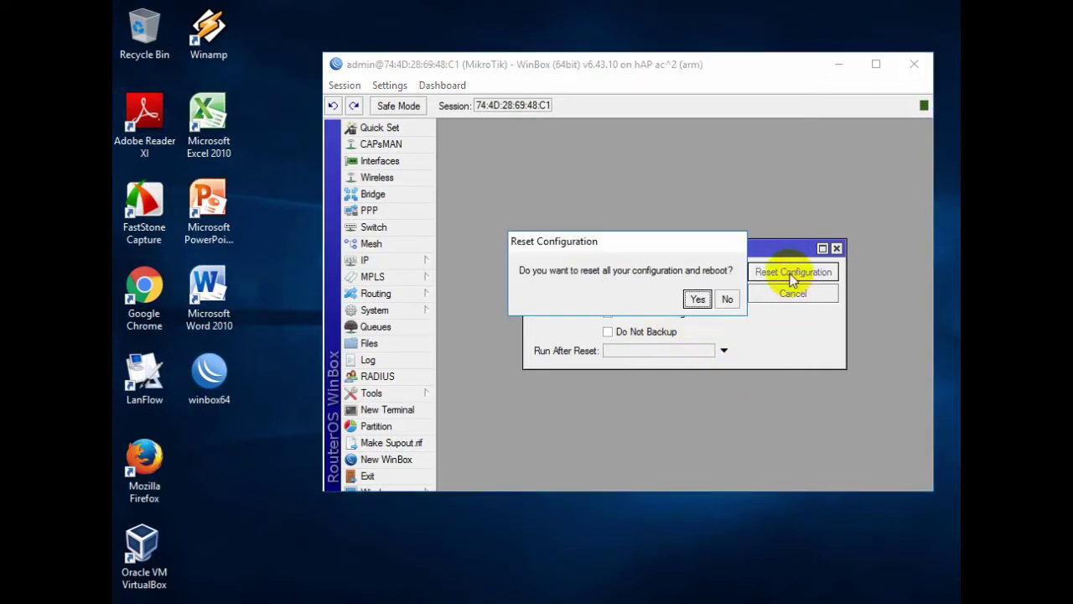
left_click(696, 297)
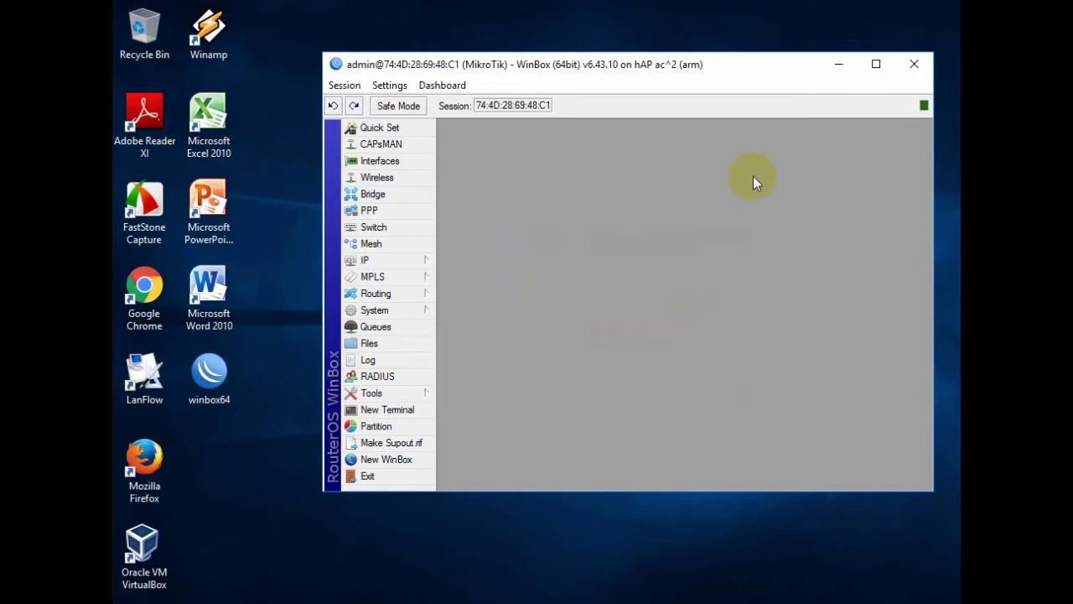
Try to reconnect to the router after the reset, then look for it in the WinBox neighbor list
left_click_drag(666, 75, 595, 85)
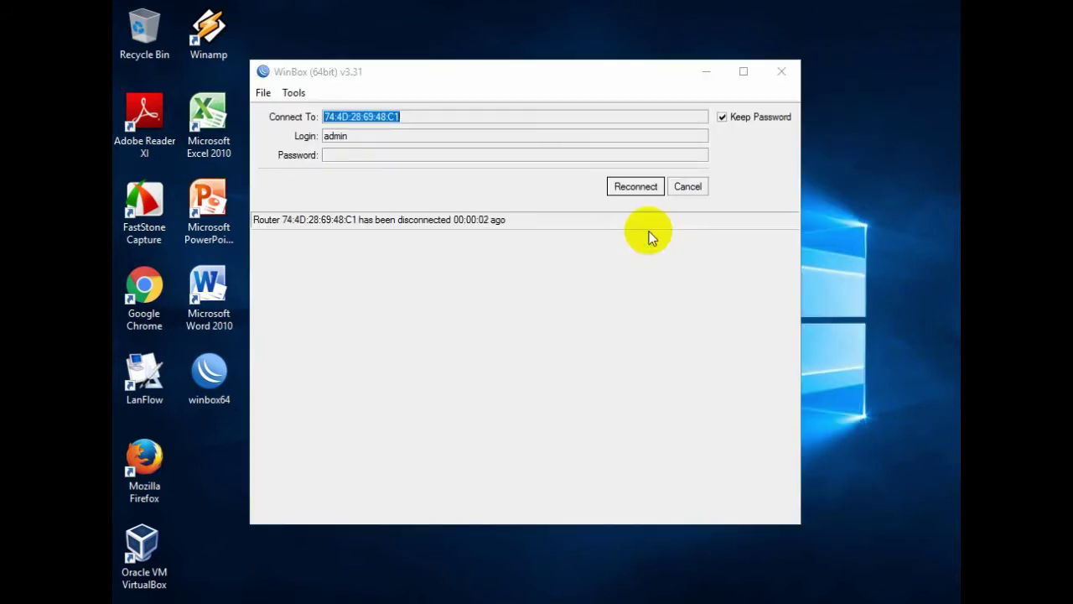
left_click(641, 188)
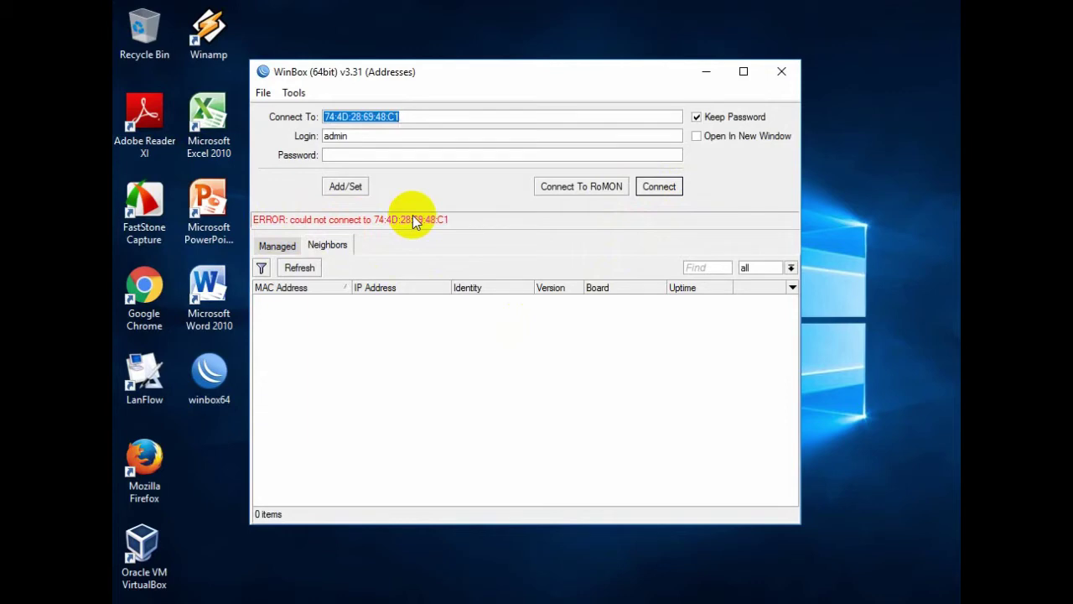
left_click(328, 247)
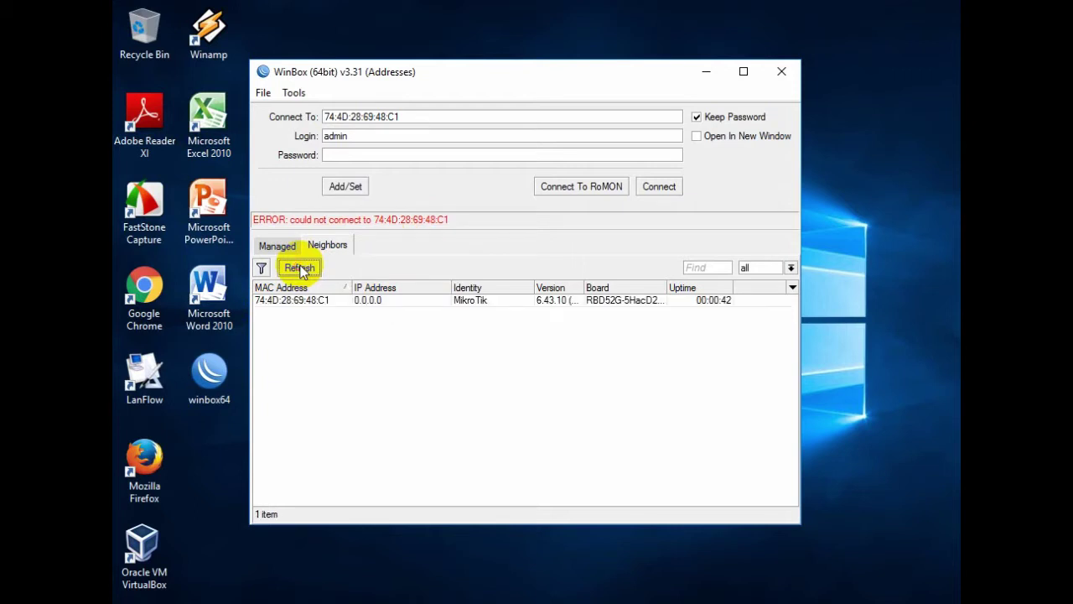
Connect to the discovered MikroTik router by its MAC address with the login admin and an empty password
left_click(273, 302)
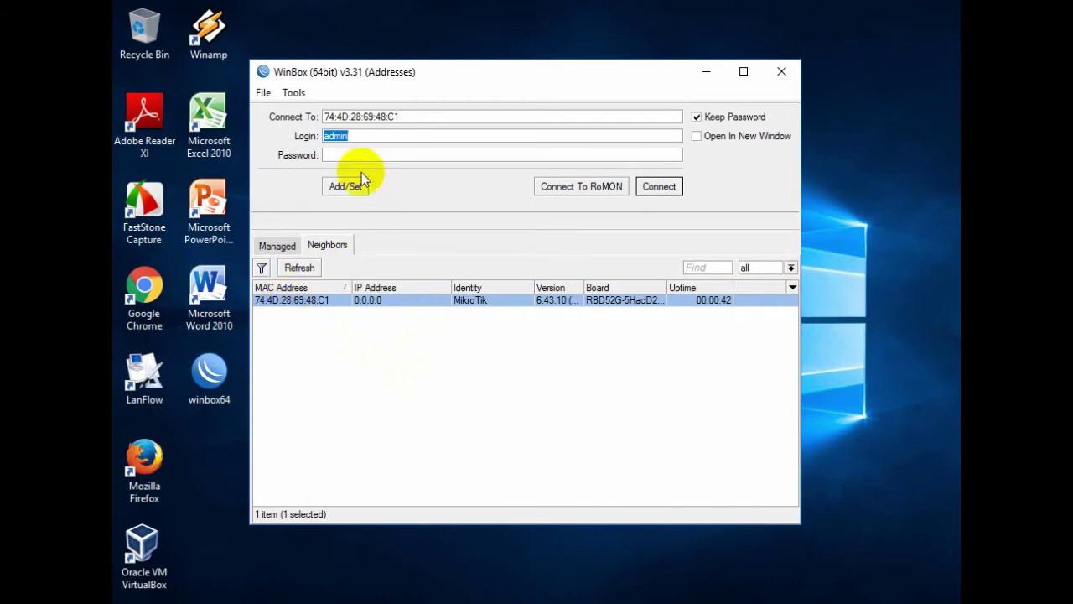
left_click(356, 135)
left_click_drag(356, 134, 308, 132)
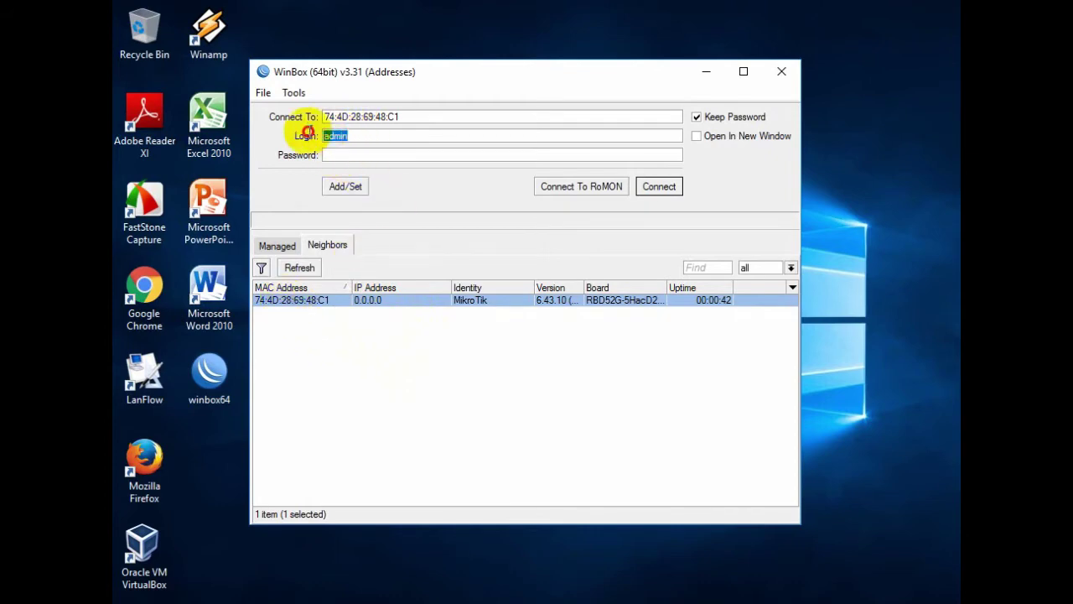
left_click(328, 155)
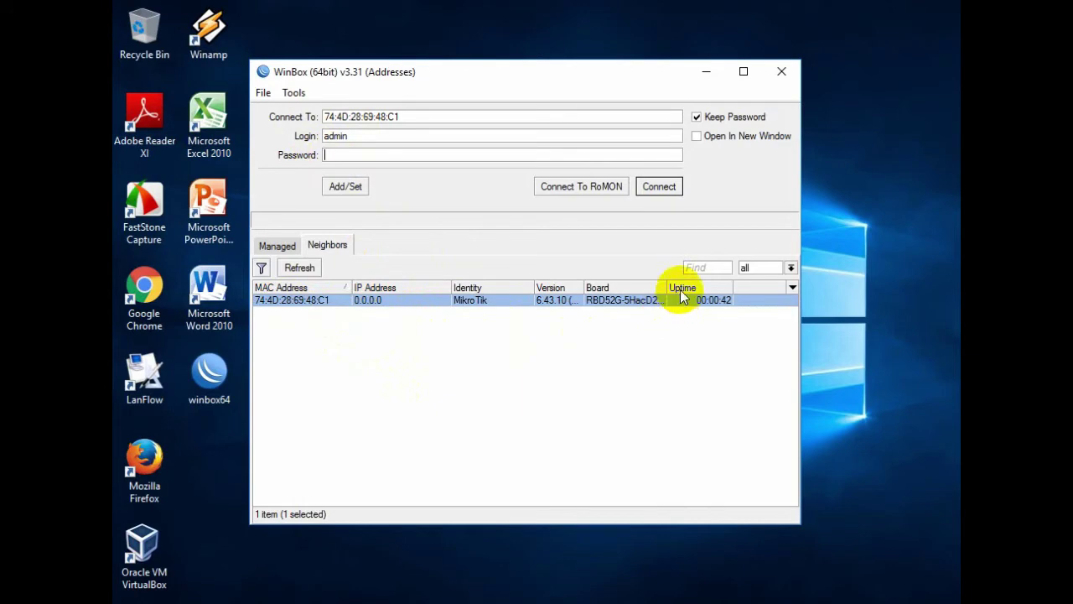
left_click(664, 188)
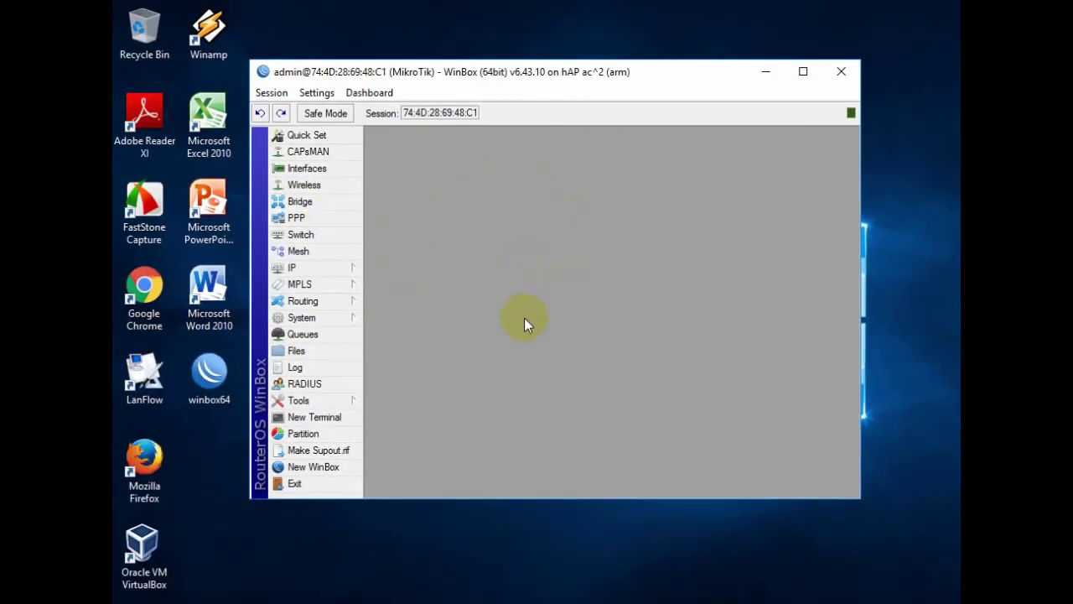
Bring up the NAT topology diagram, review its addressing, and place the router session window beside it
left_click_drag(478, 72, 568, 97)
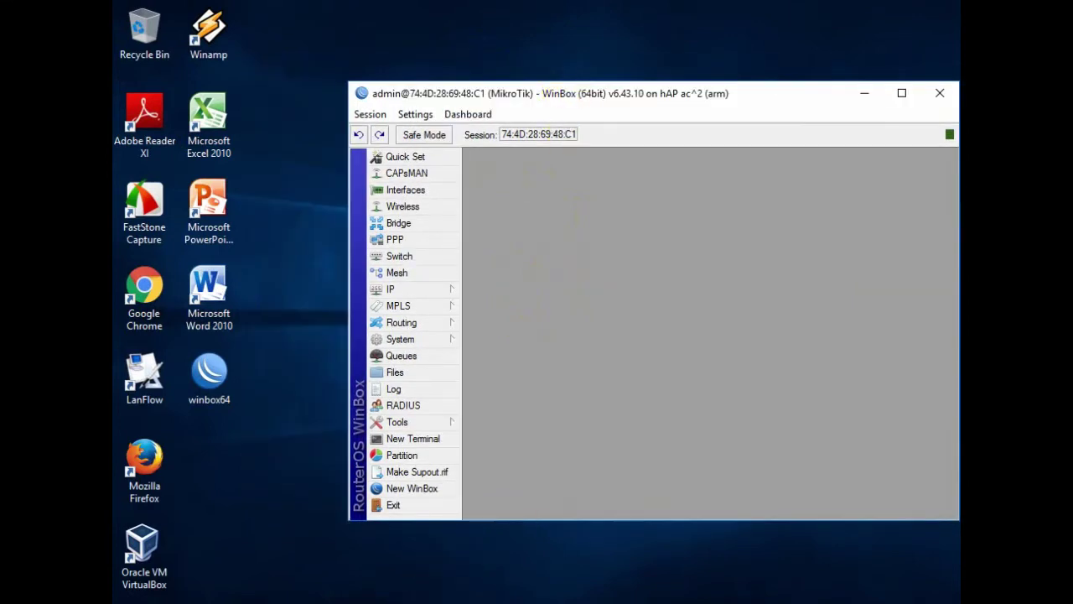
left_click(377, 602)
left_click(815, 318)
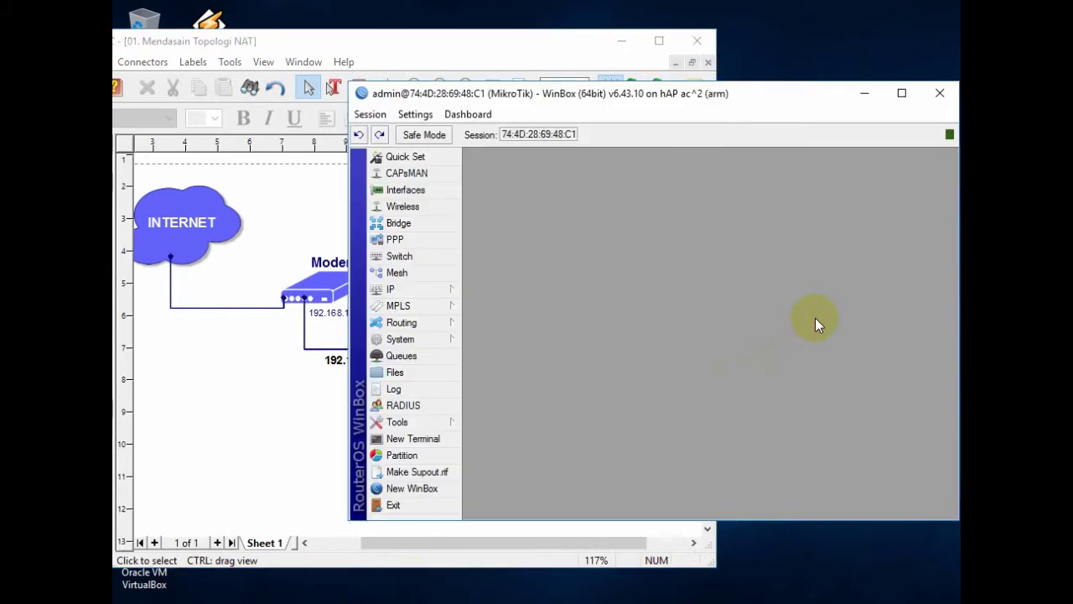
left_click(331, 369)
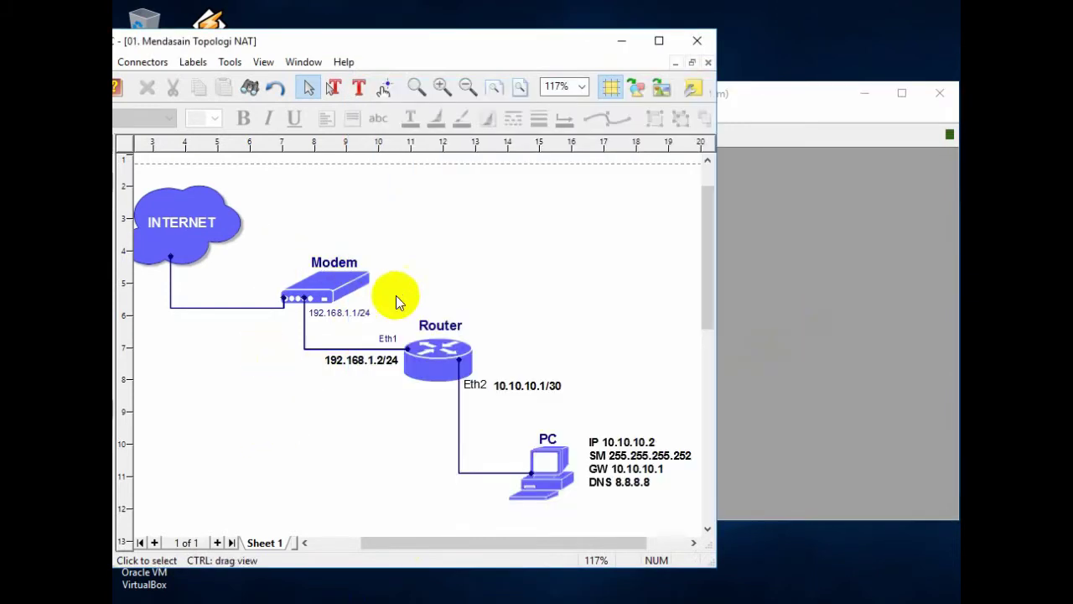
left_click(758, 308)
left_click(264, 424)
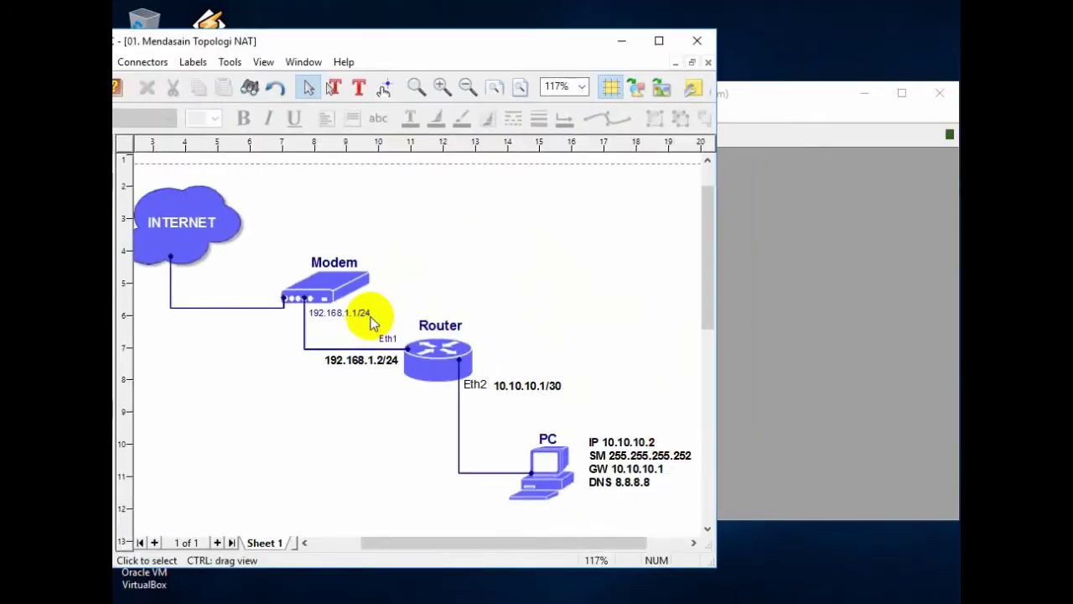
left_click(802, 344)
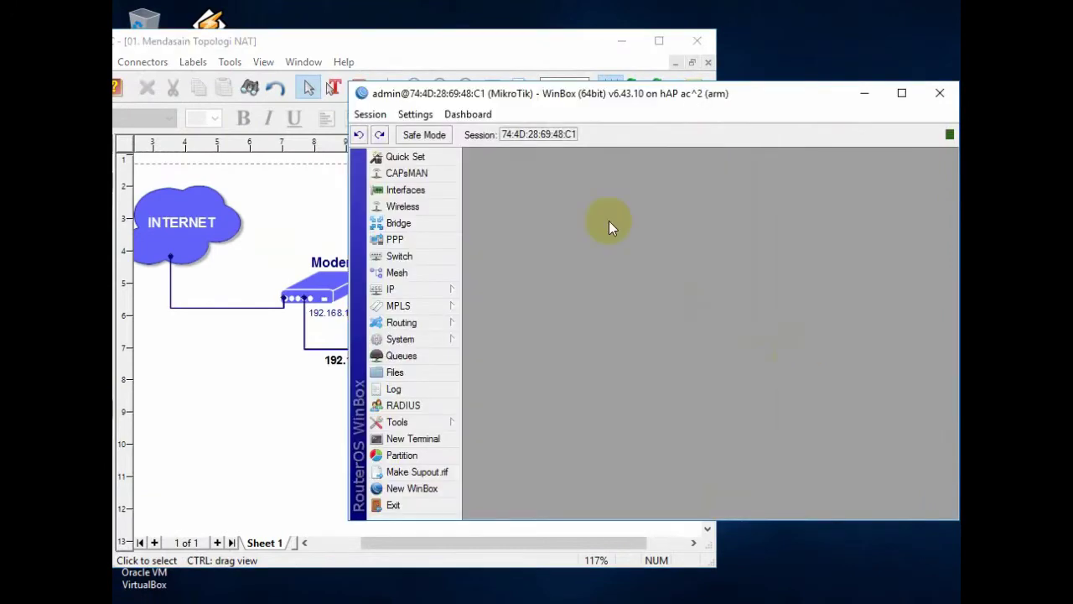
left_click_drag(481, 94, 613, 98)
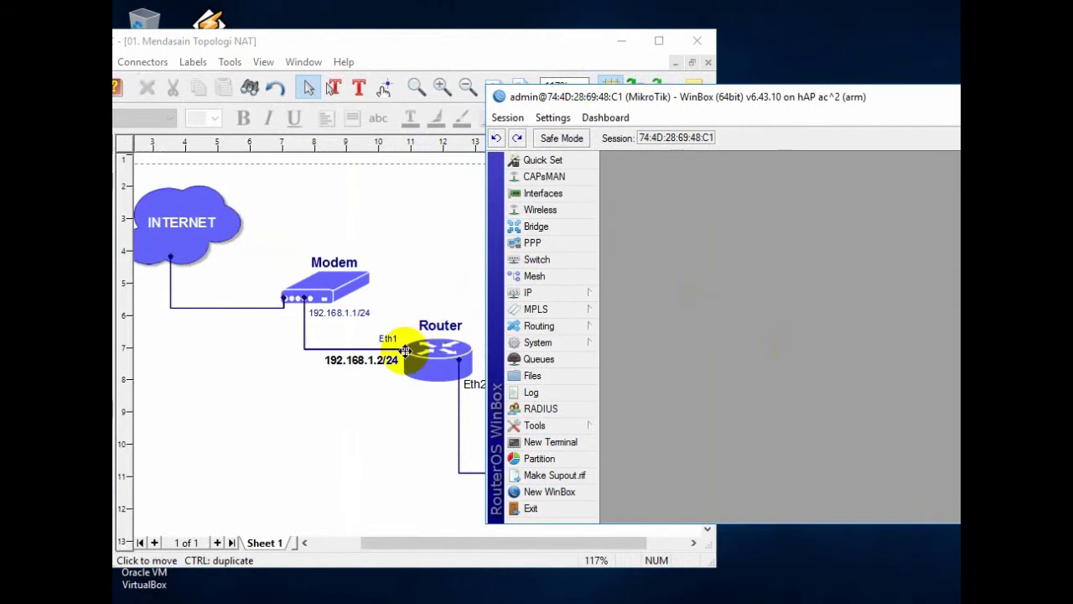
Start a new entry in the router's IP address list and set its address to 192.168.1.2/24
left_click(571, 293)
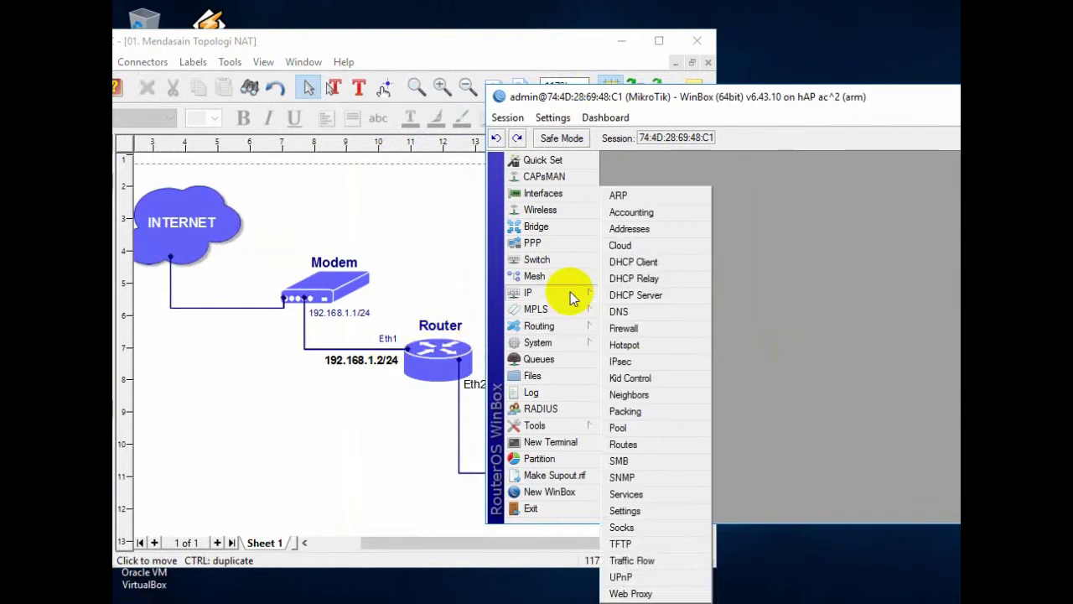
left_click(635, 229)
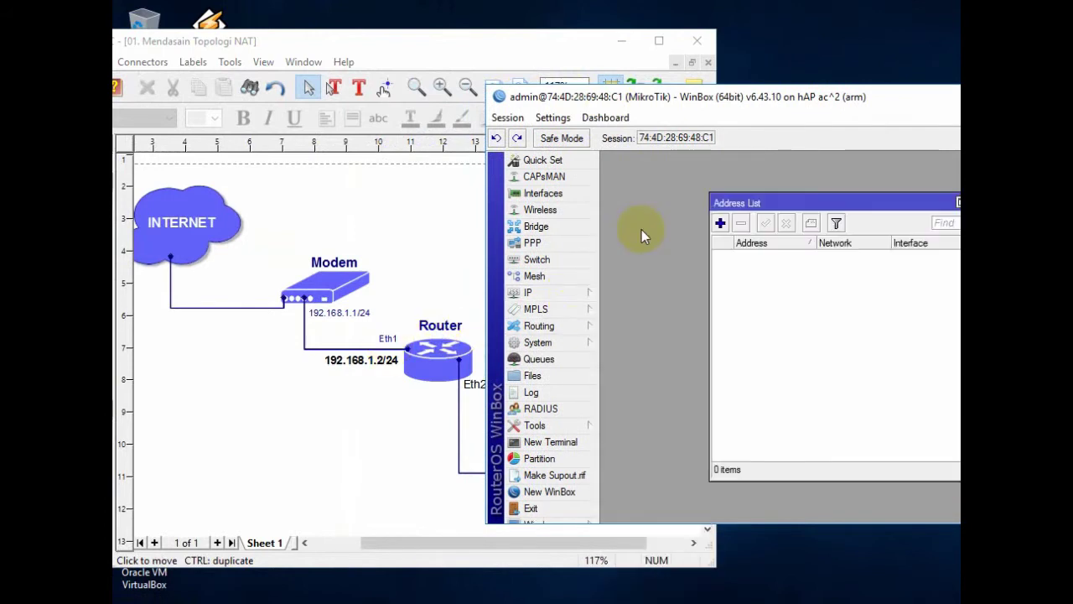
left_click_drag(745, 203, 648, 173)
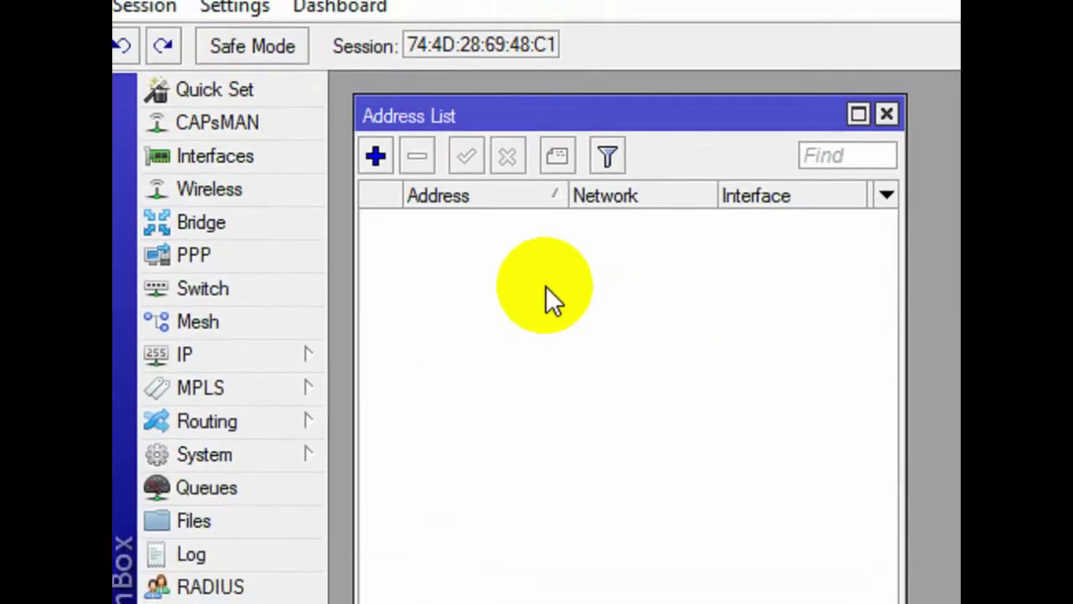
left_click(376, 156)
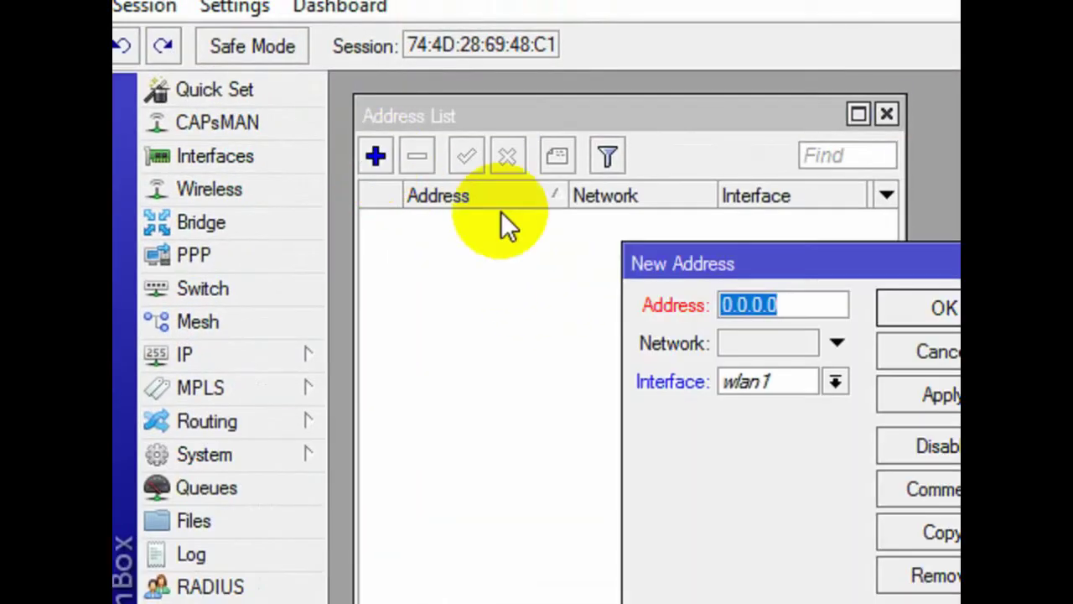
left_click_drag(655, 252, 428, 222)
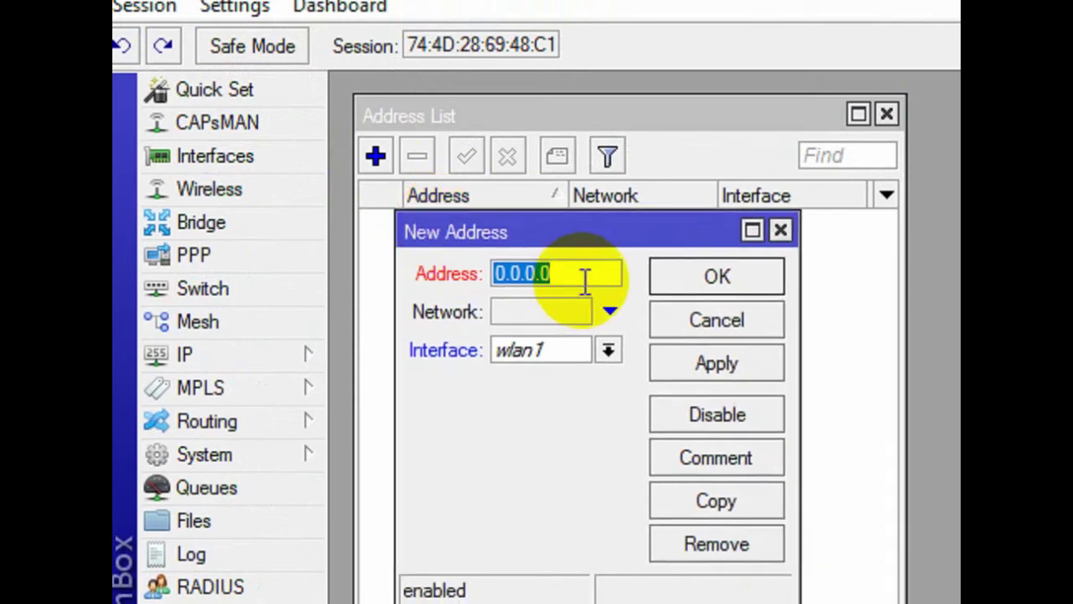
type("192.168")
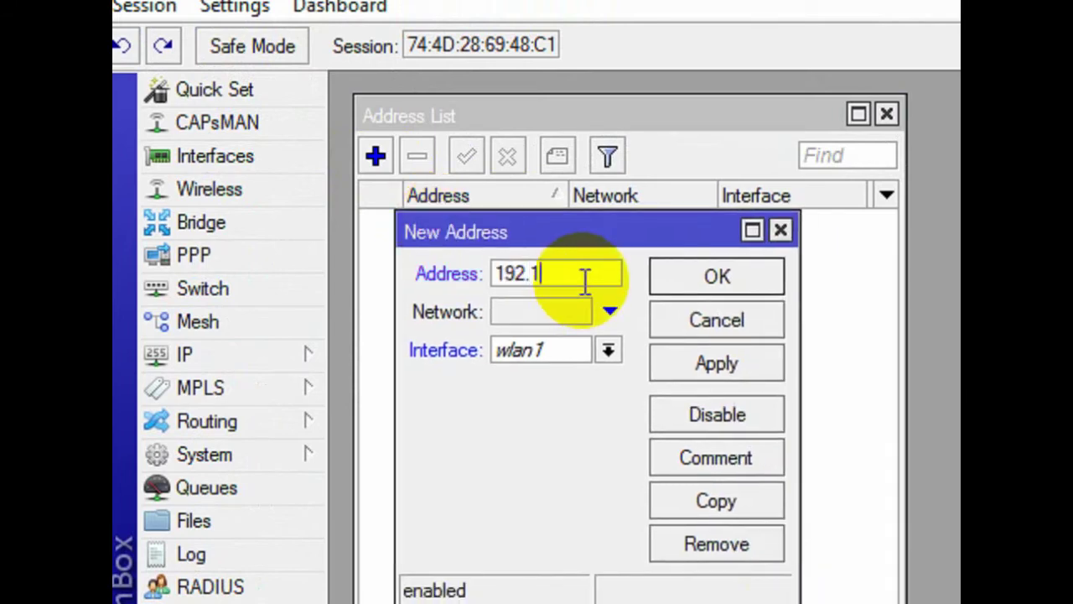
type(".1.2")
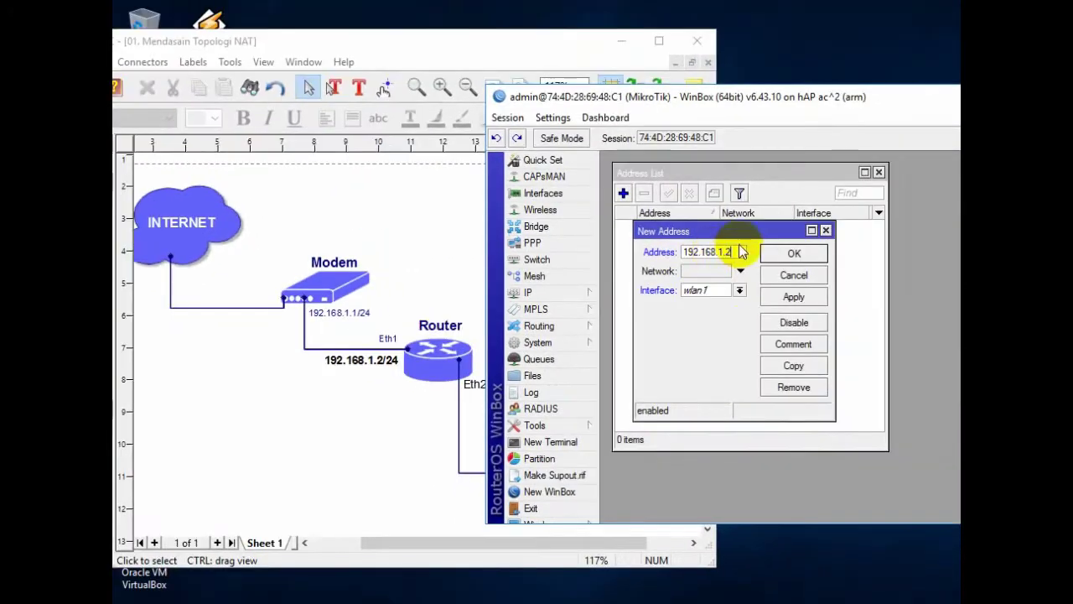
type("/")
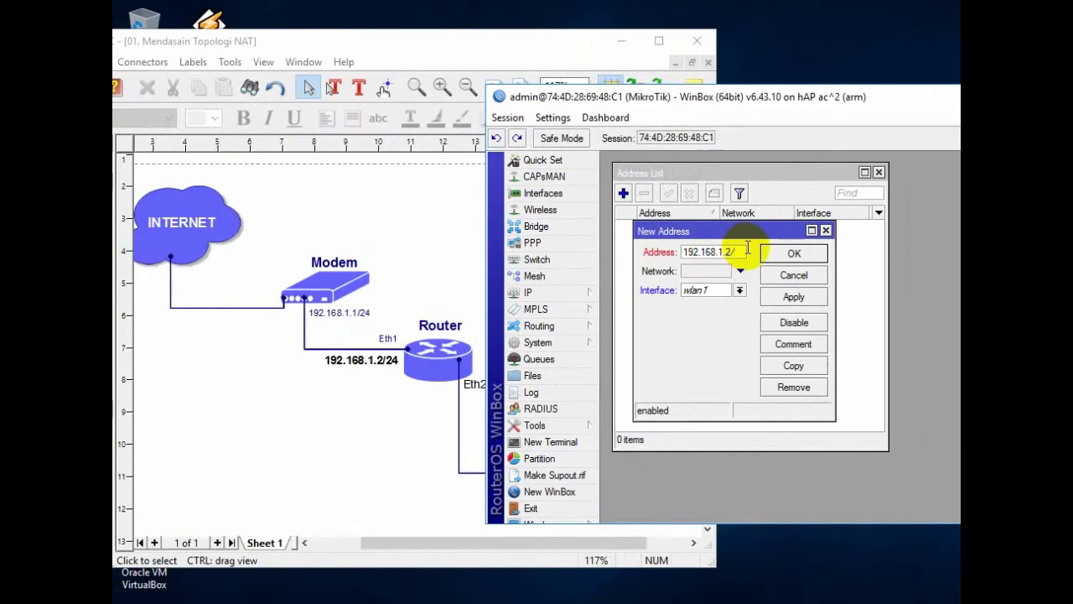
type("24")
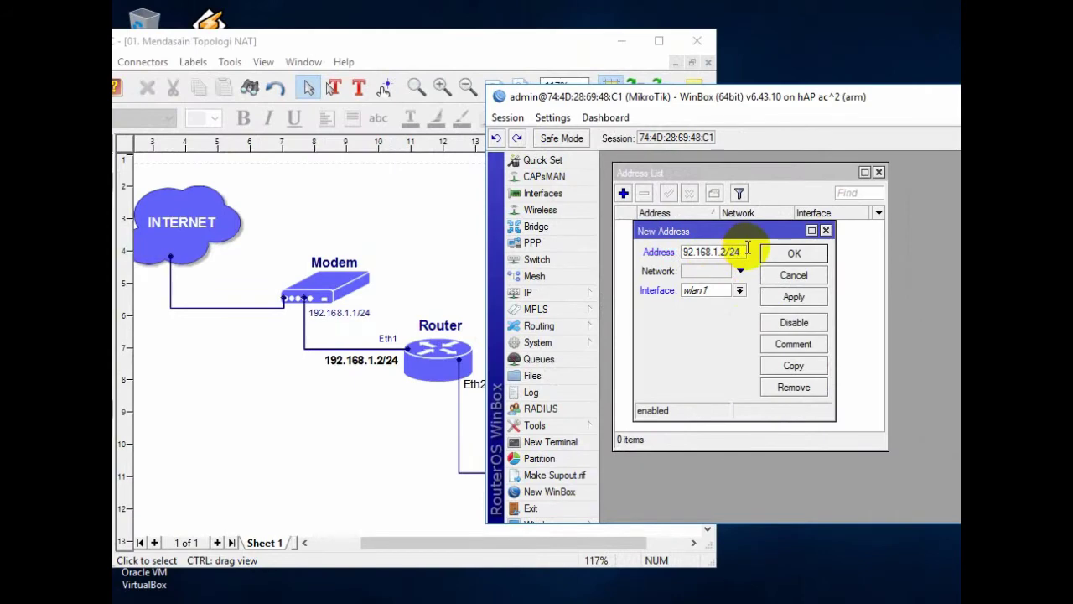
Assign the new IP address to interface ether1, then apply and save the entry
left_click(739, 290)
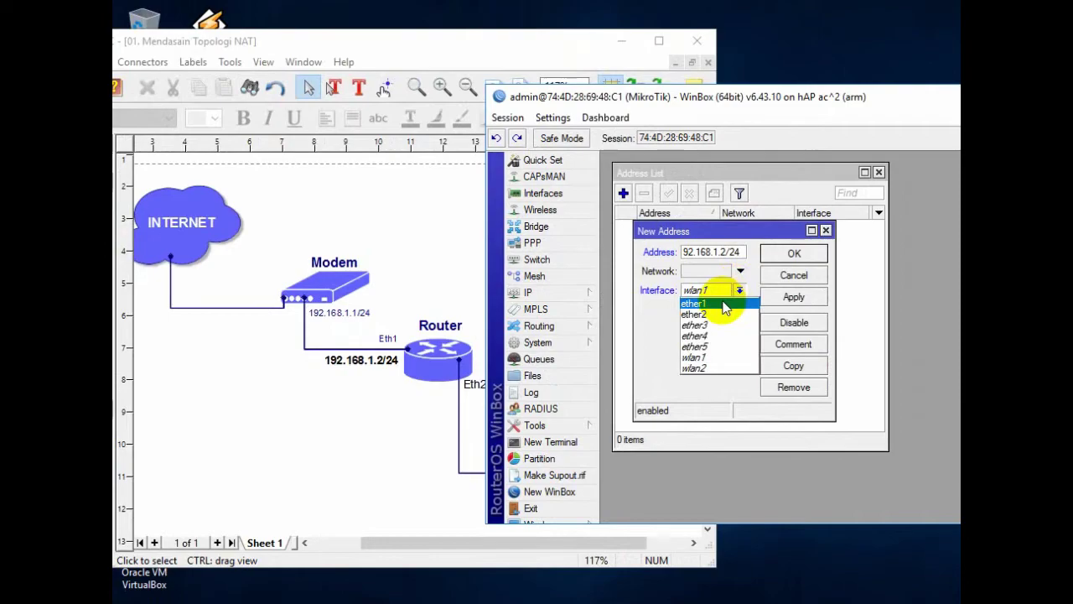
left_click(723, 305)
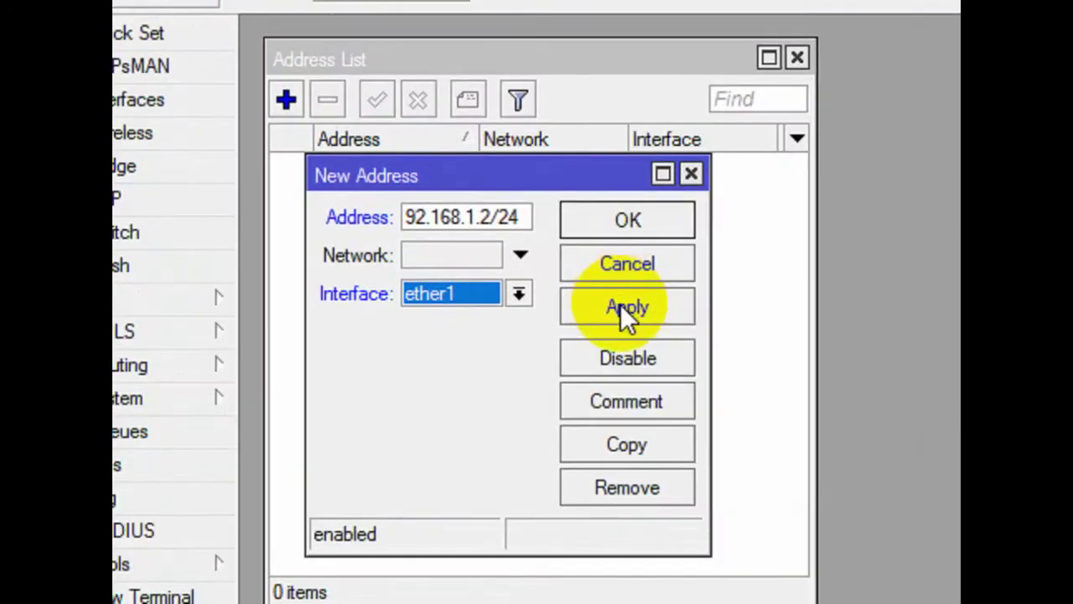
left_click(621, 305)
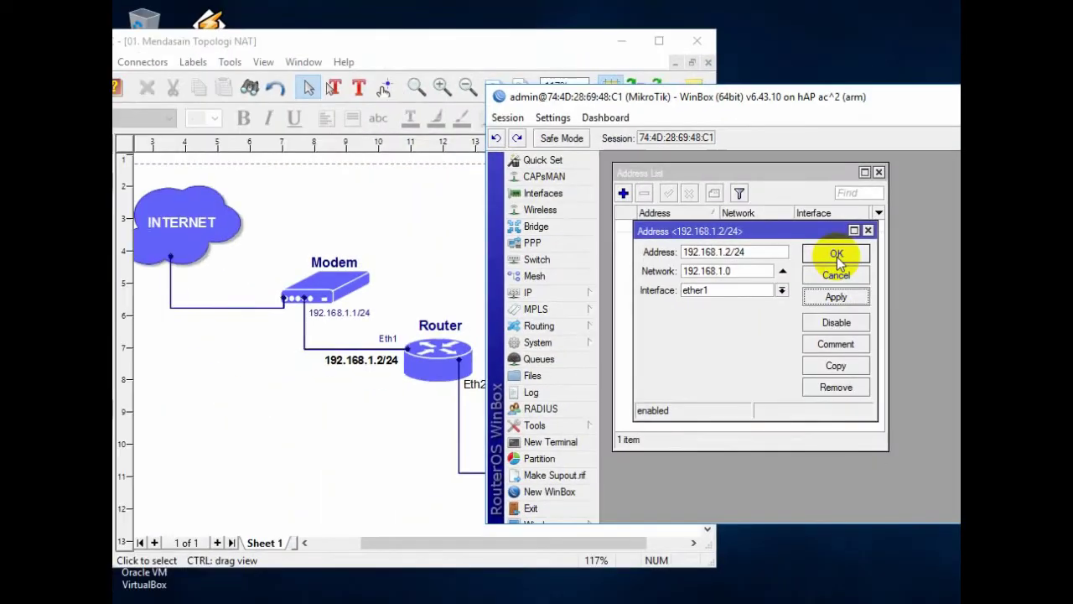
left_click(837, 255)
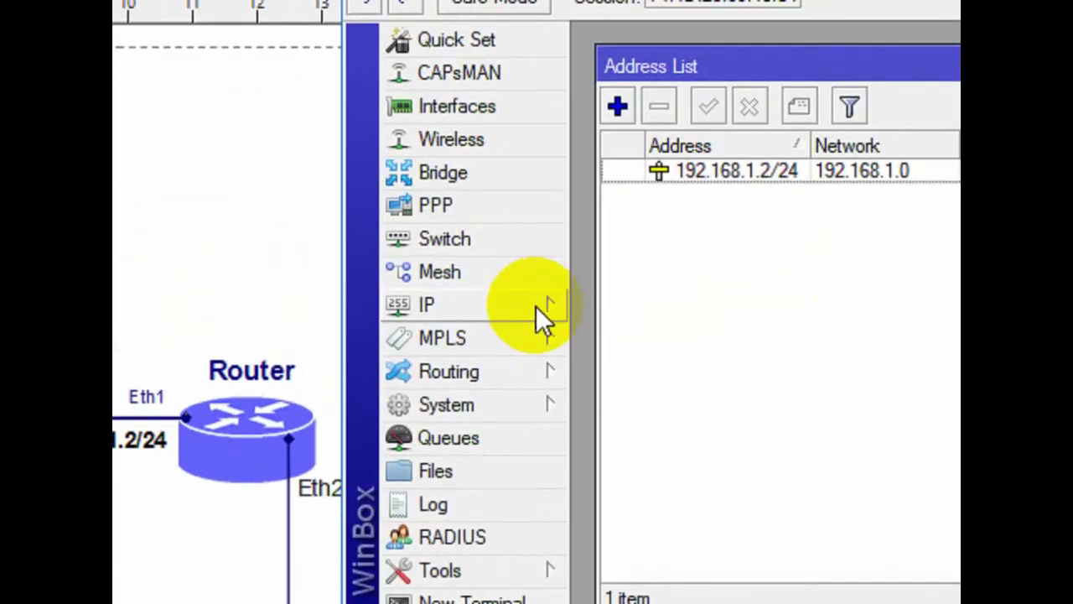
Open the router's IP route list, start a new route, and position the session window so the topology diagram's modem address is visible
left_click(536, 306)
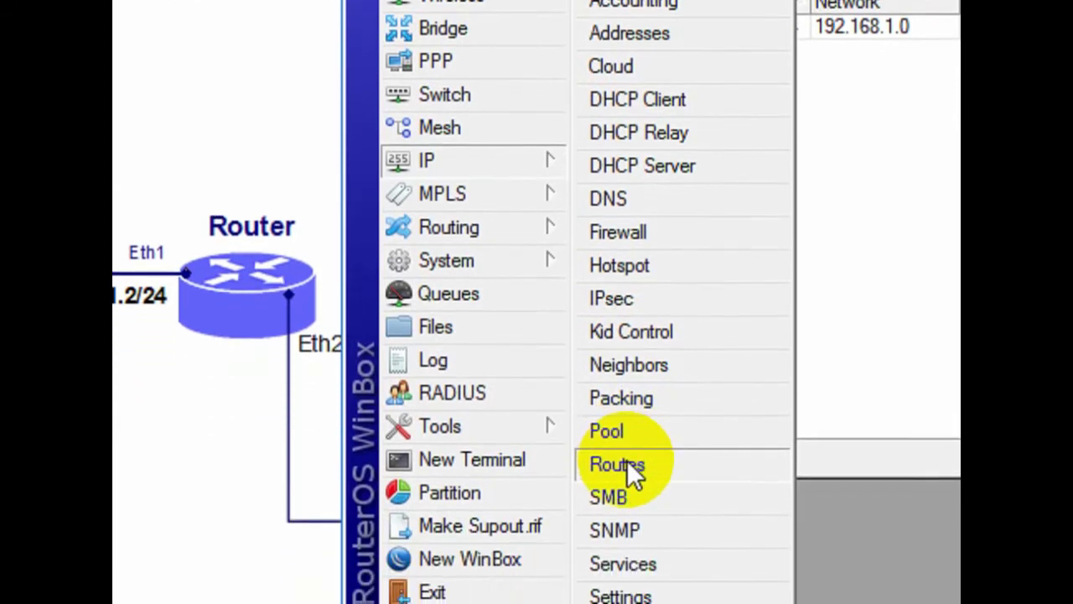
left_click(620, 457)
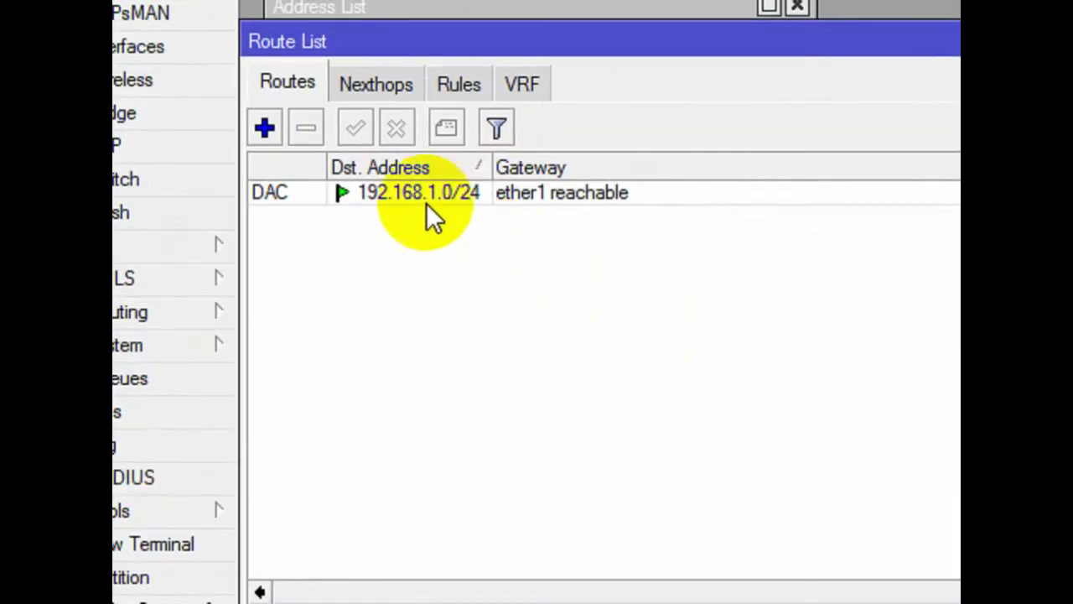
left_click(325, 159)
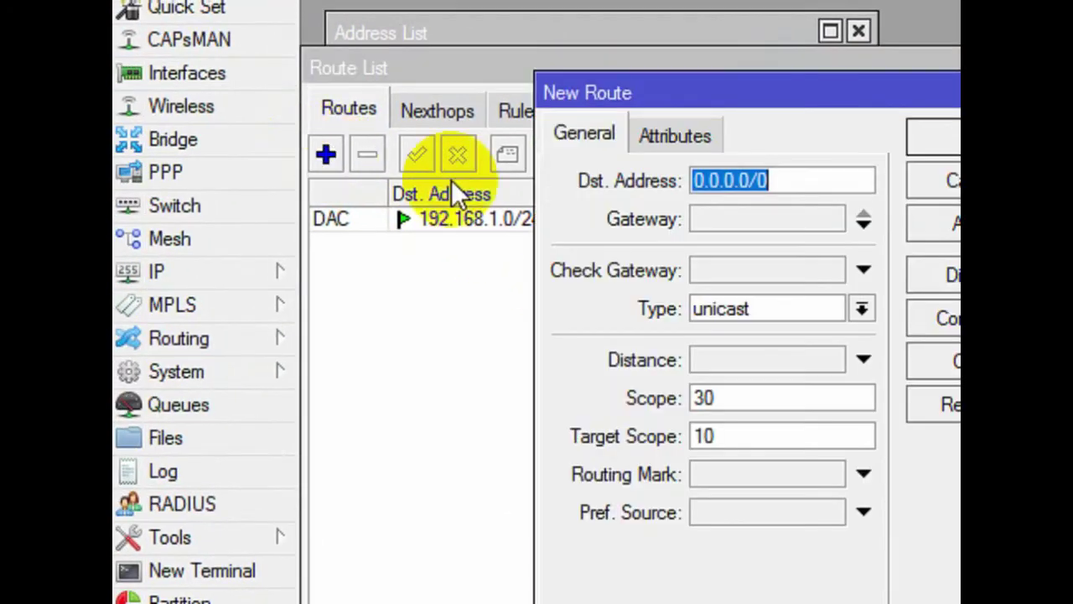
left_click_drag(666, 113, 507, 139)
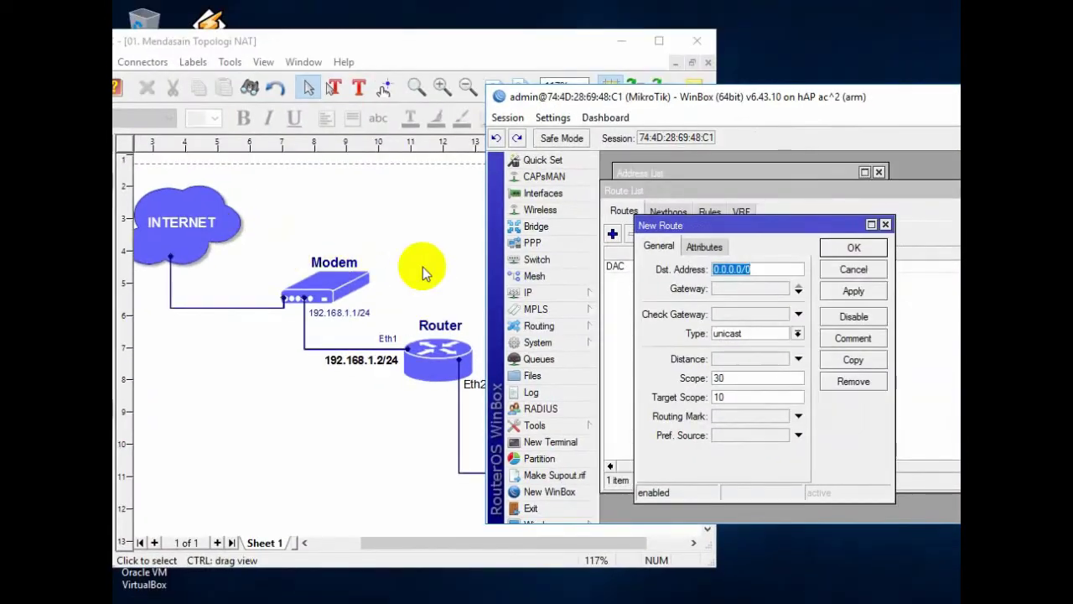
Set the new route's gateway to 192.168.1.1, keeping the destination address 0.0.0.0/0
left_click(761, 270)
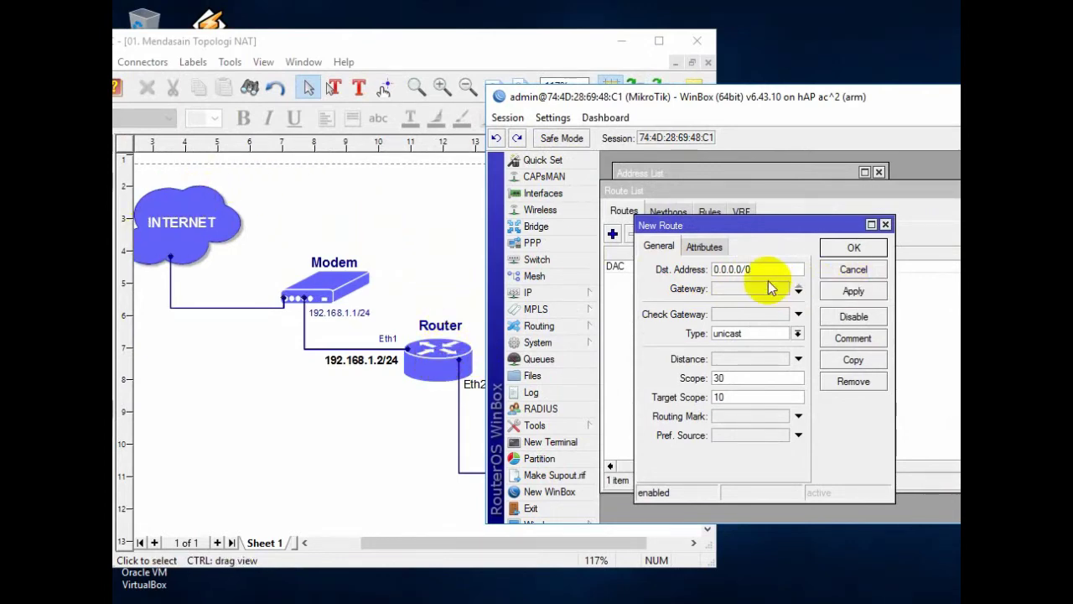
left_click_drag(761, 266, 700, 270)
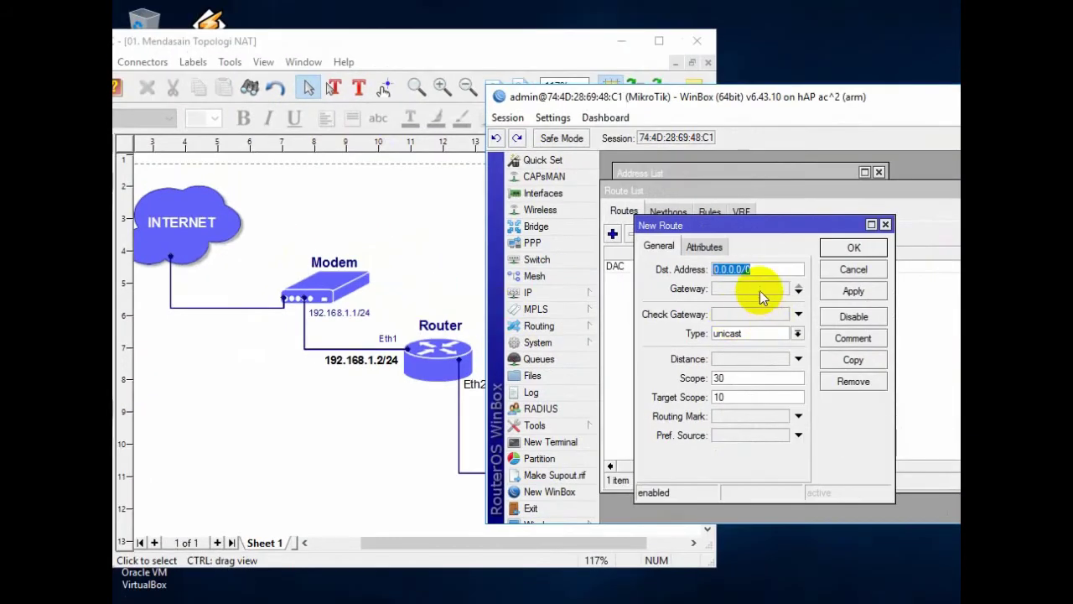
left_click(760, 290)
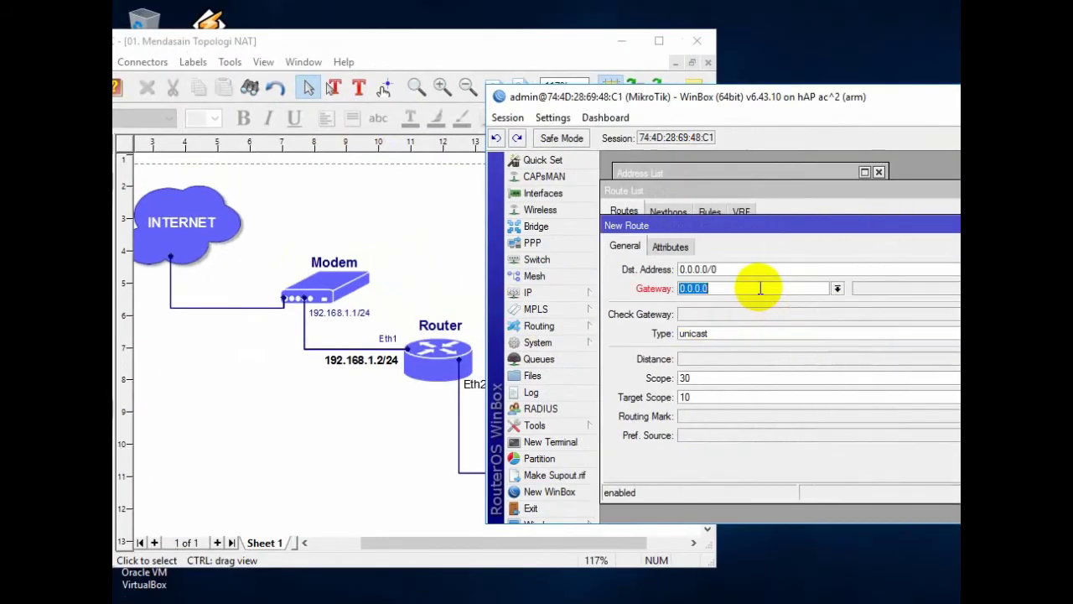
type("1")
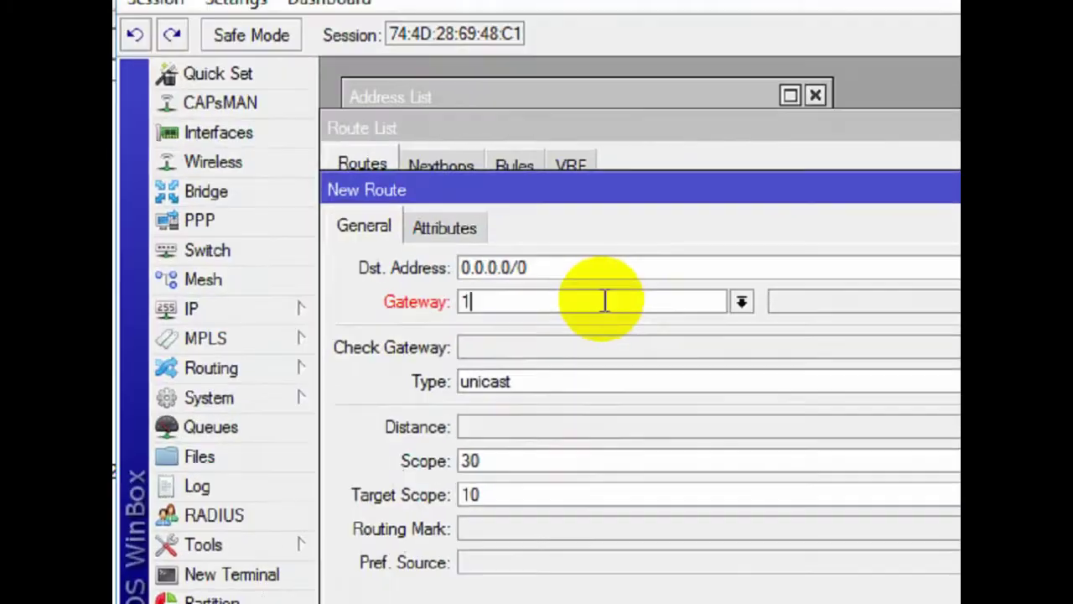
type("92.168")
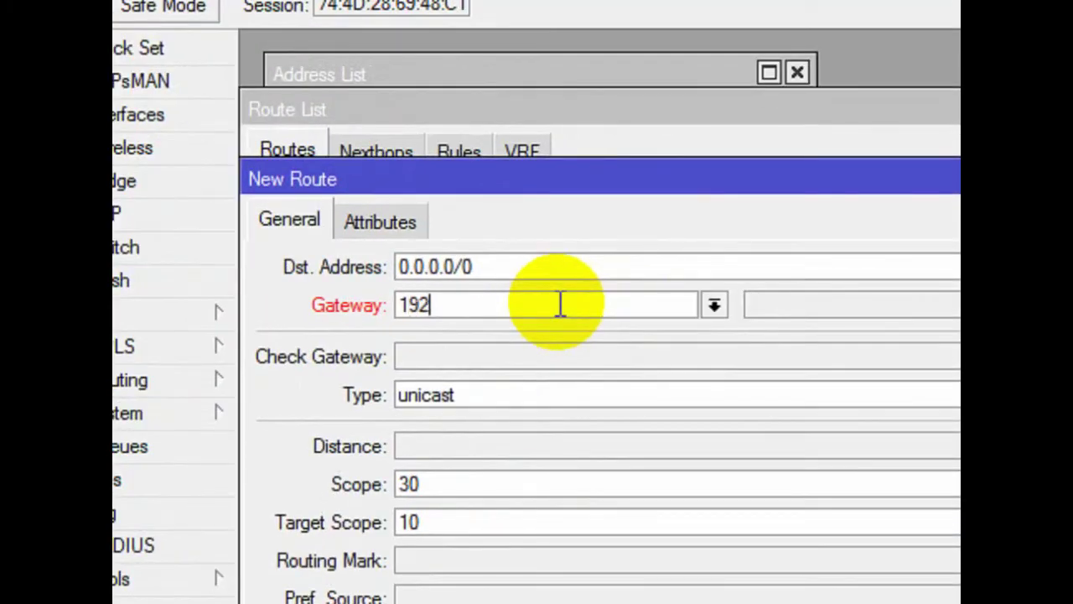
type(".1.1")
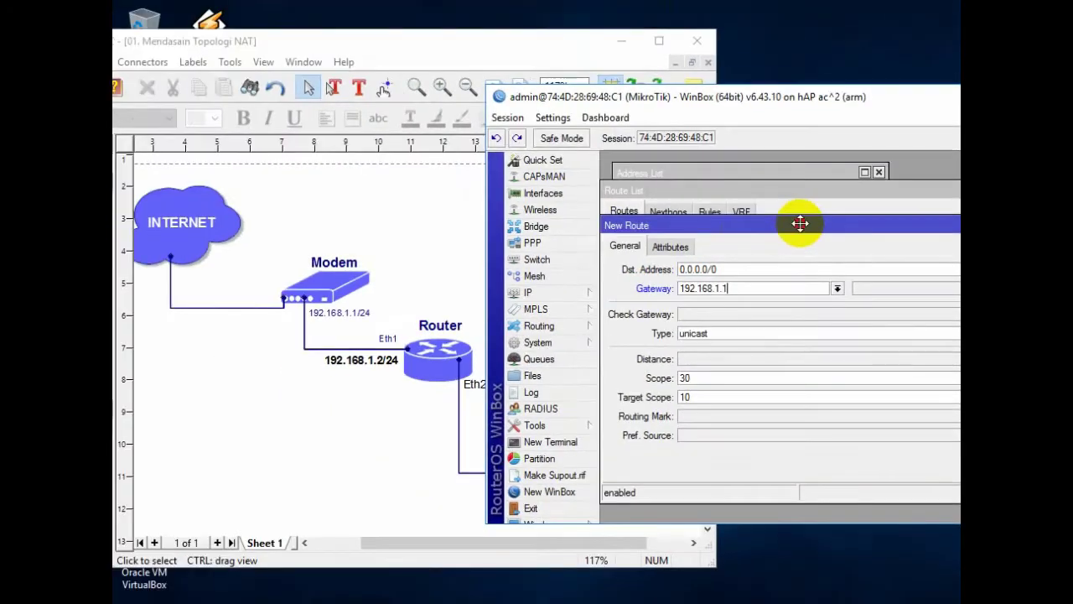
Move the session and new route windows to reach the route's confirmation controls, and save the default route
left_click_drag(800, 223, 738, 184)
left_click_drag(731, 105, 661, 105)
left_click_drag(805, 218, 752, 223)
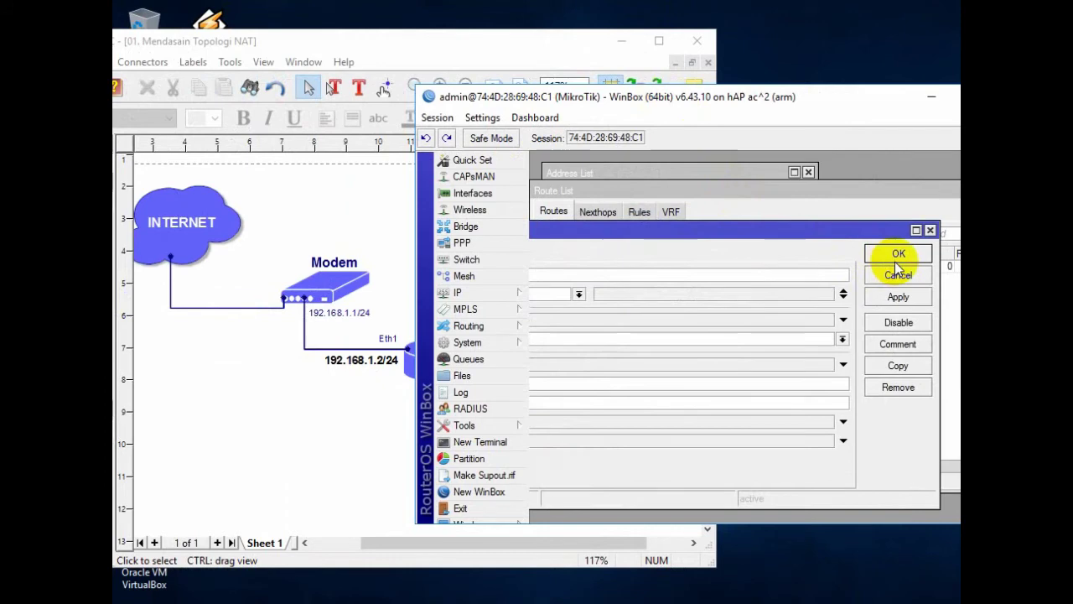
left_click_drag(940, 271, 806, 285)
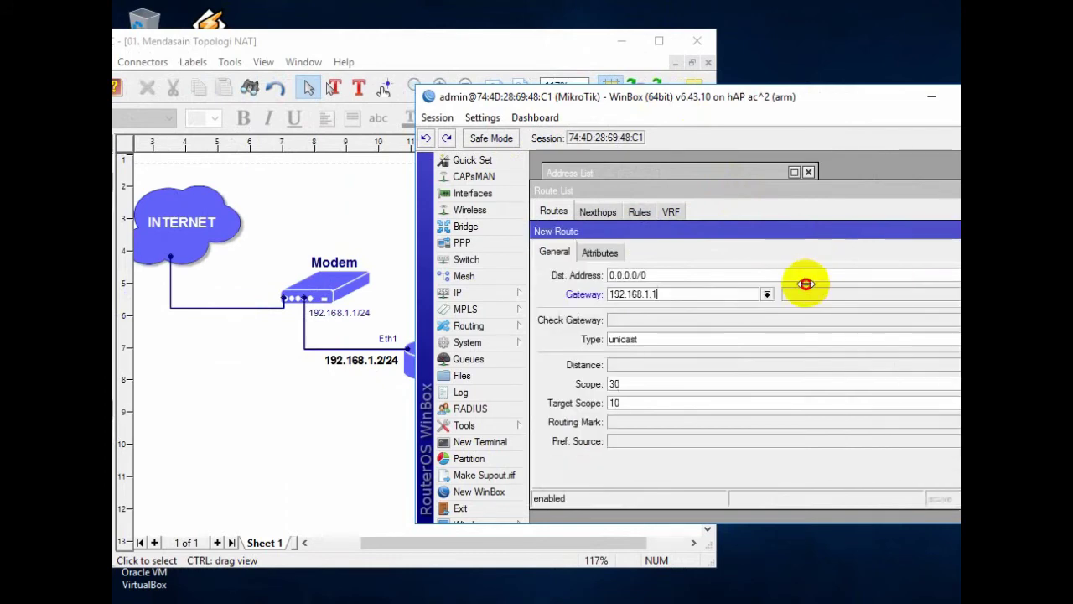
left_click_drag(790, 229, 704, 235)
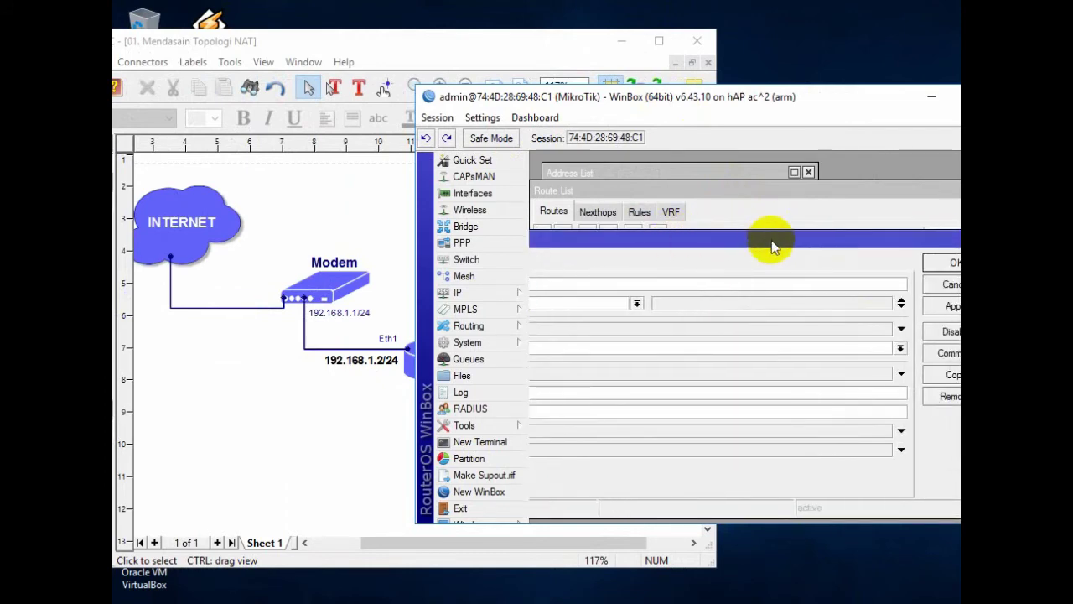
left_click_drag(773, 246, 695, 245)
left_click(879, 310)
left_click_drag(871, 242, 741, 263)
left_click(949, 283)
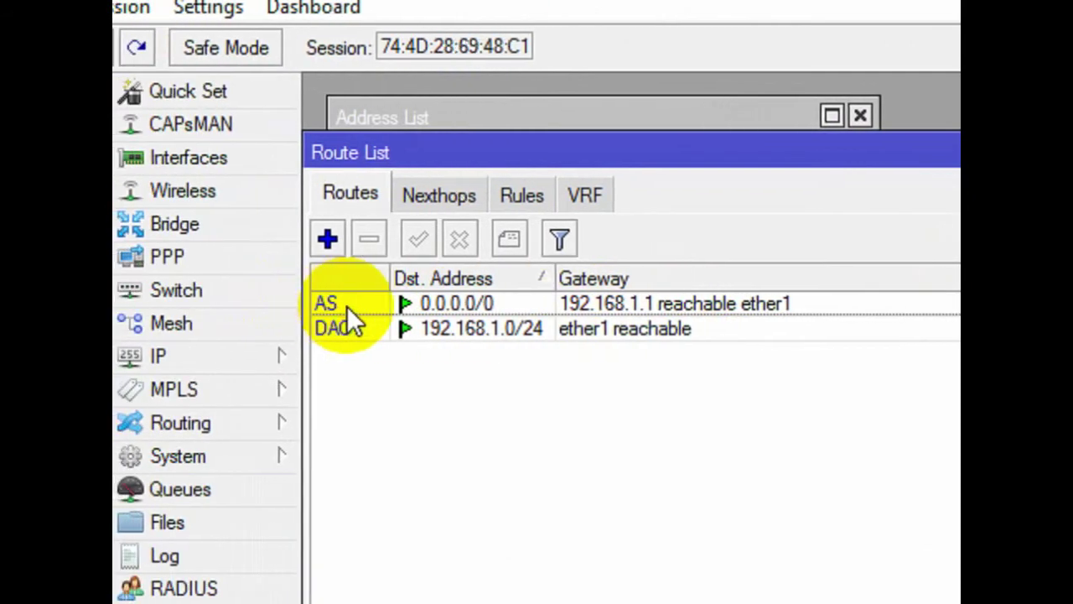
Check the status flags of the 0.0.0.0/0 route and close the route list
mouse_move(347, 306)
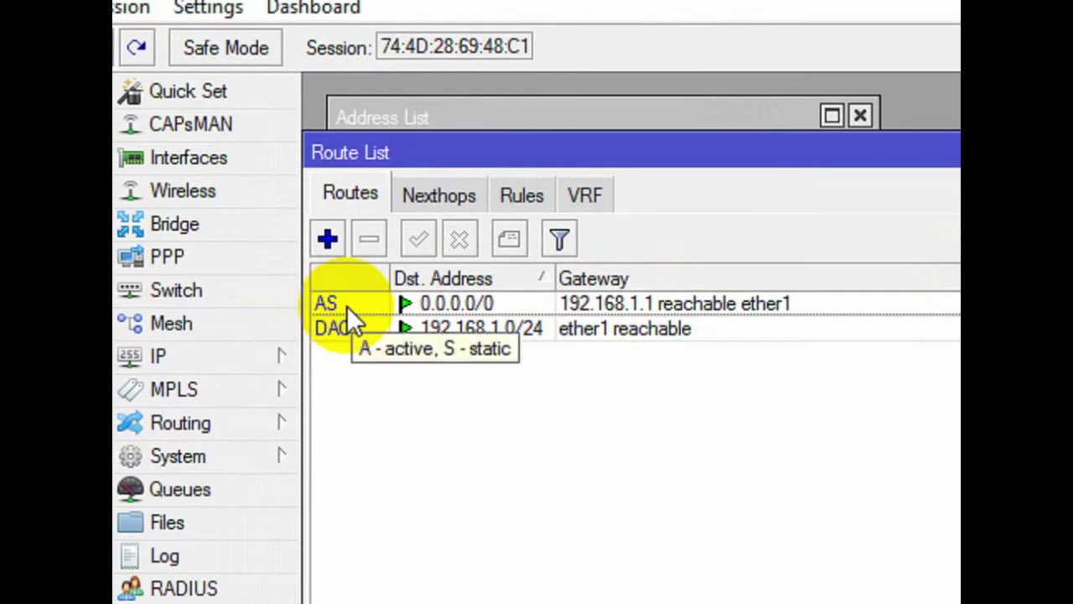
left_click_drag(975, 156, 630, 276)
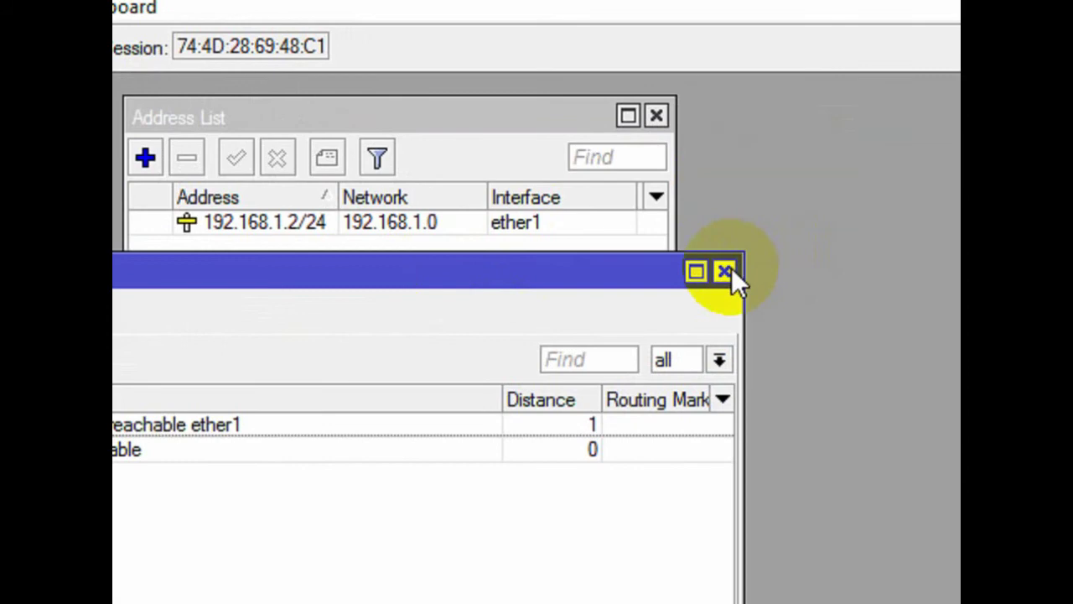
left_click(736, 272)
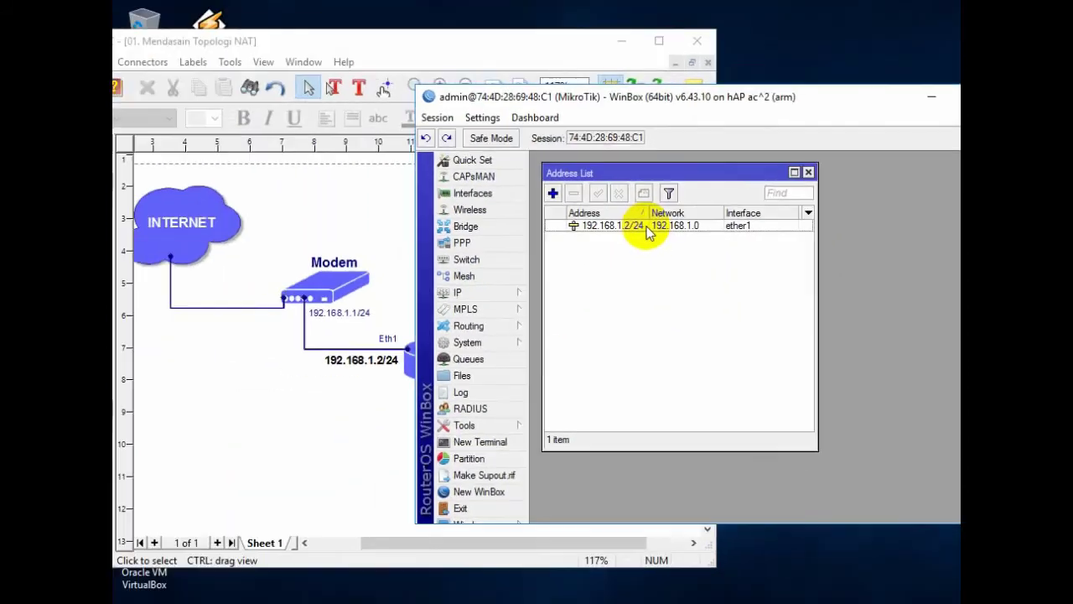
Compare the router's ether1 address entry with the addressing in the topology diagram
left_click(335, 224)
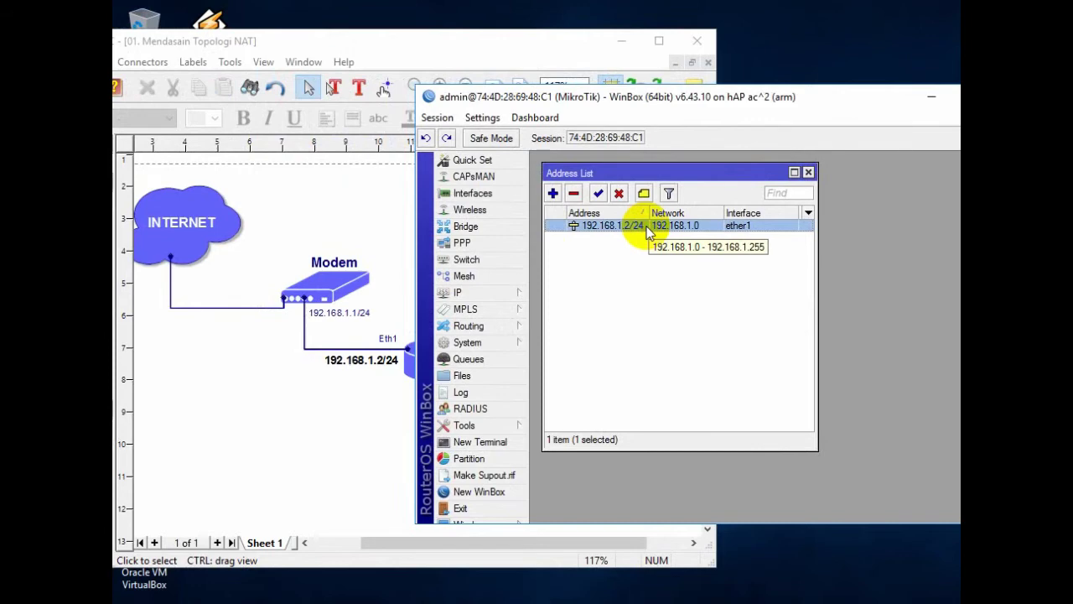
left_click(391, 285)
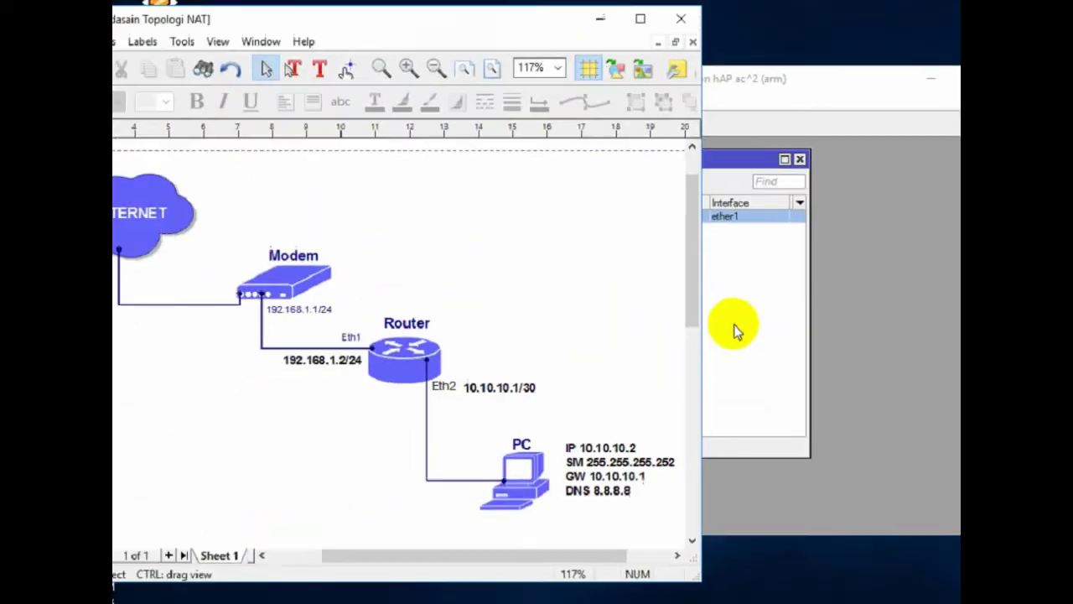
left_click(733, 328)
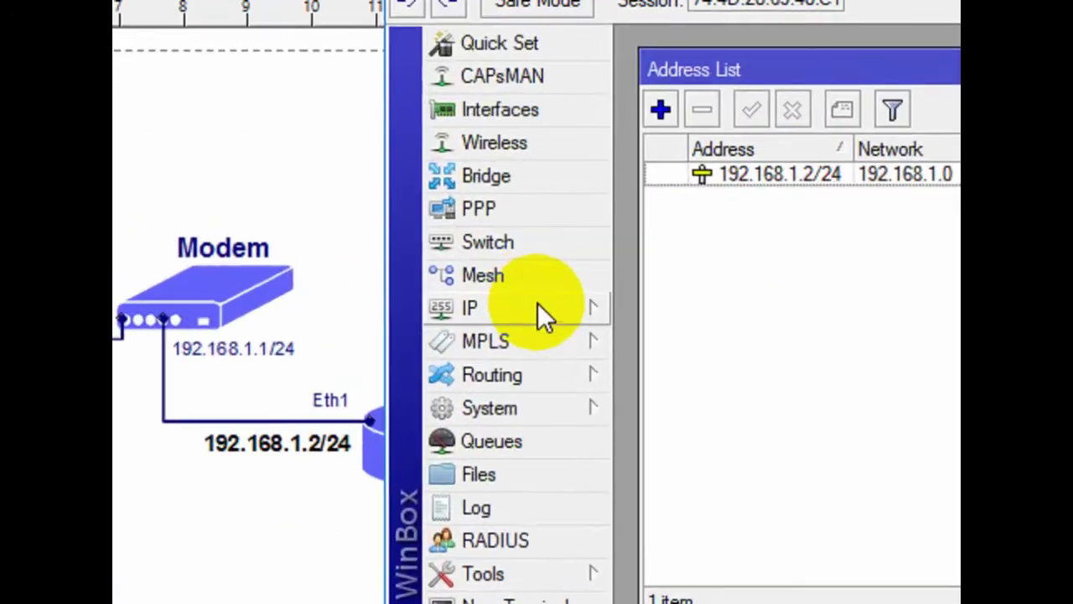
Set the router's DNS server to 8.8.8.8, save the DNS settings, and close the address list
left_click(539, 307)
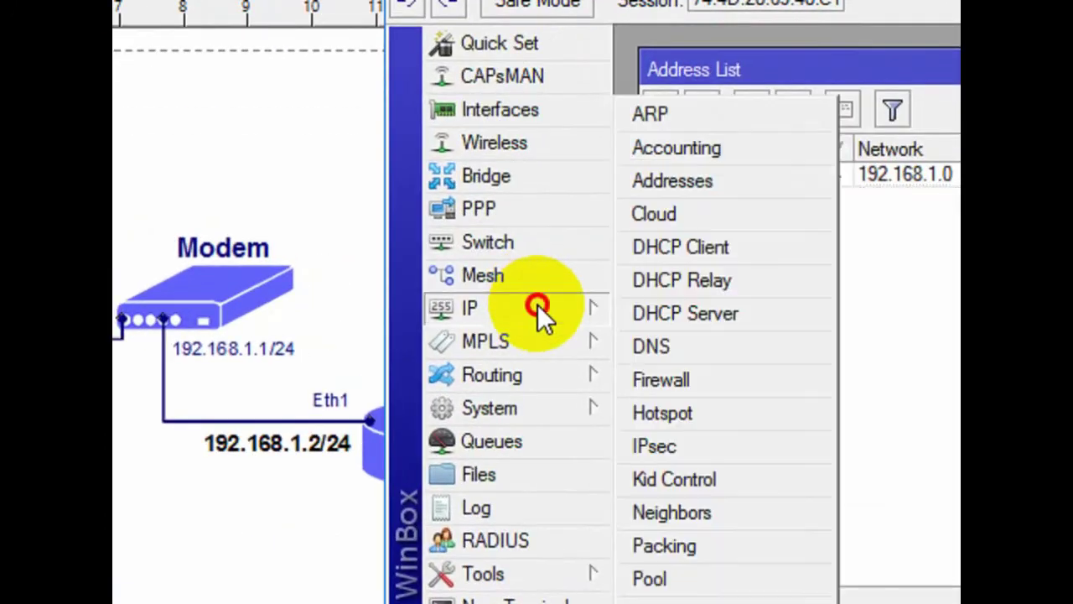
left_click(665, 347)
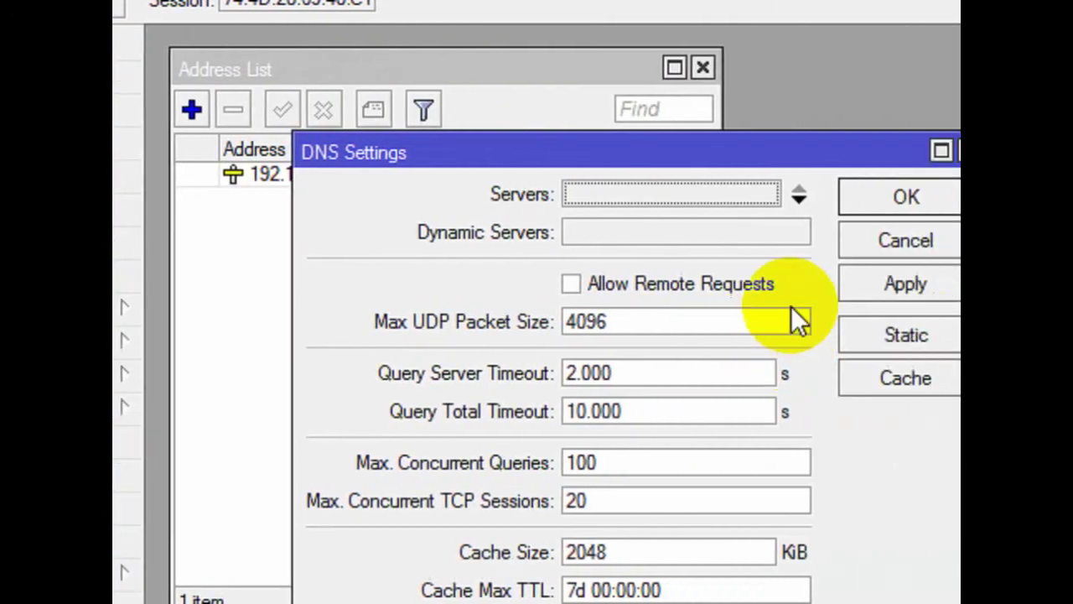
left_click(742, 194)
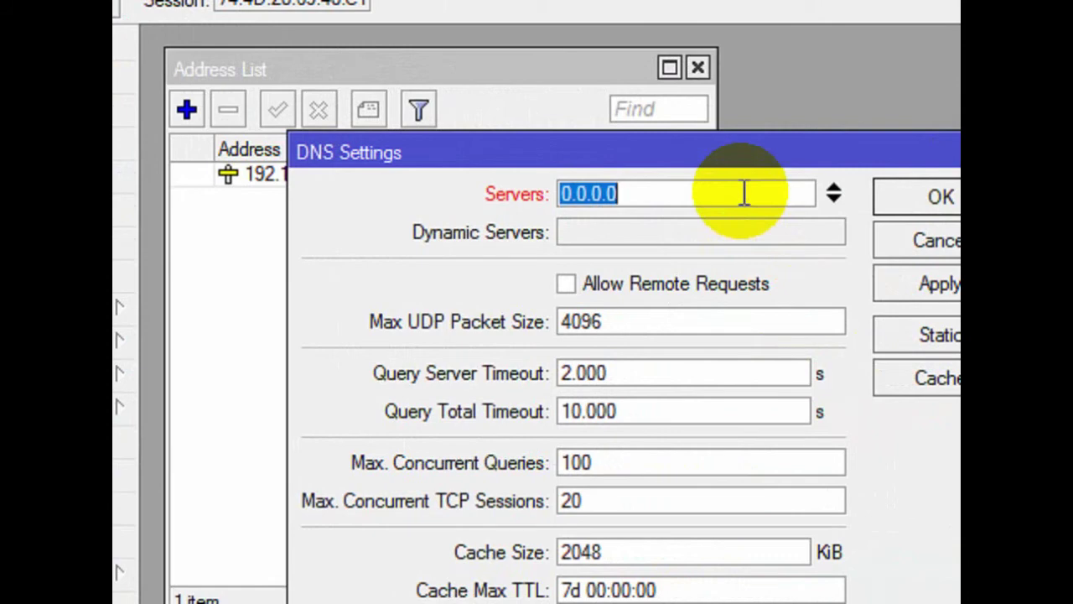
type("8.8.8.8")
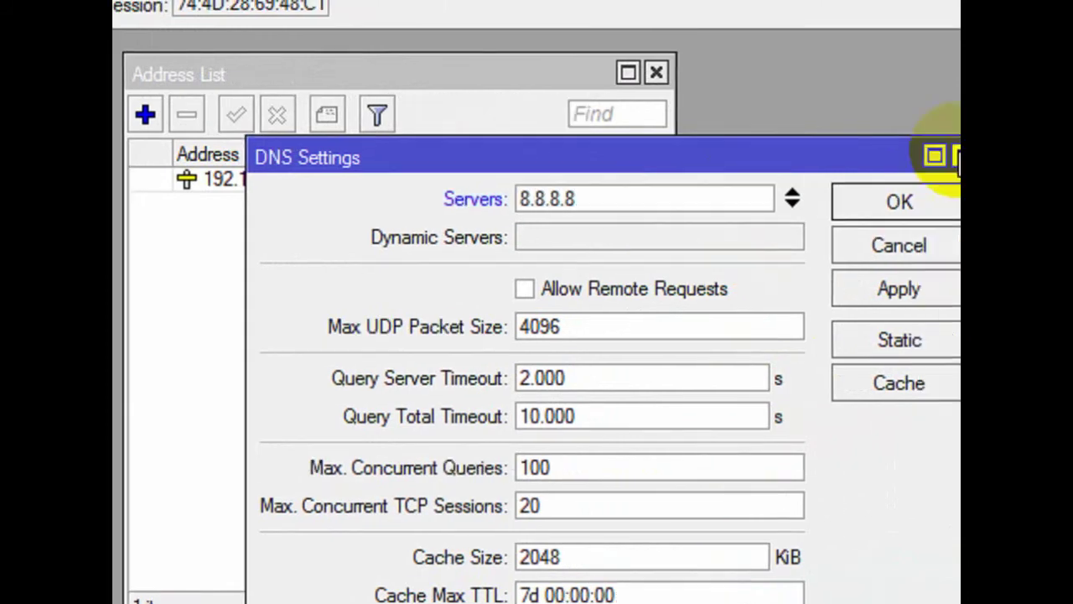
left_click(941, 199)
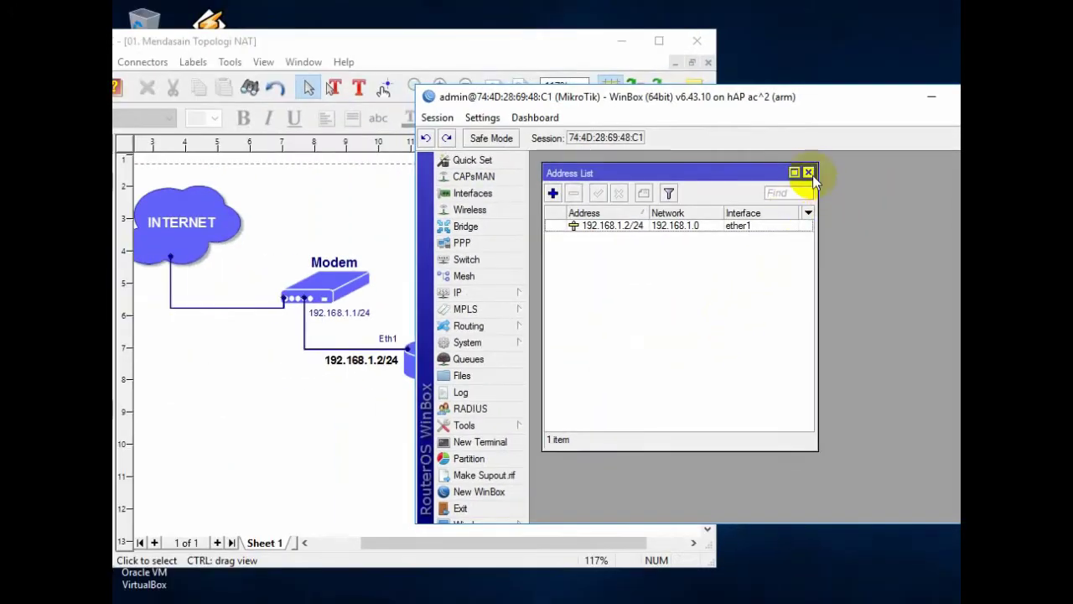
left_click(656, 73)
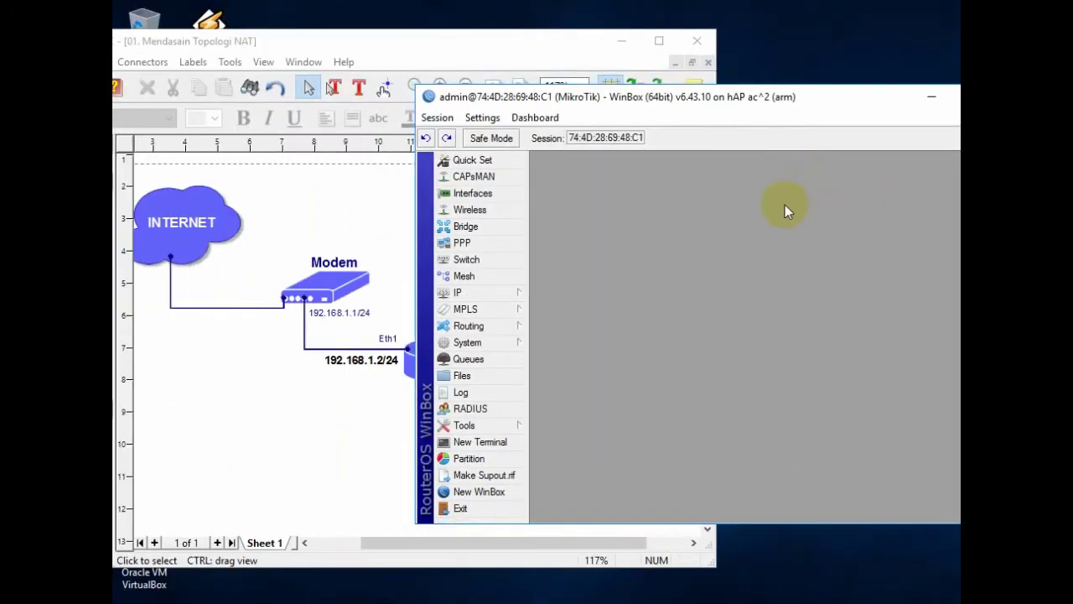
Review the topology diagram, open a router terminal, and test internet connectivity by pinging google.com, stopping the ping after a few replies
left_click(366, 298)
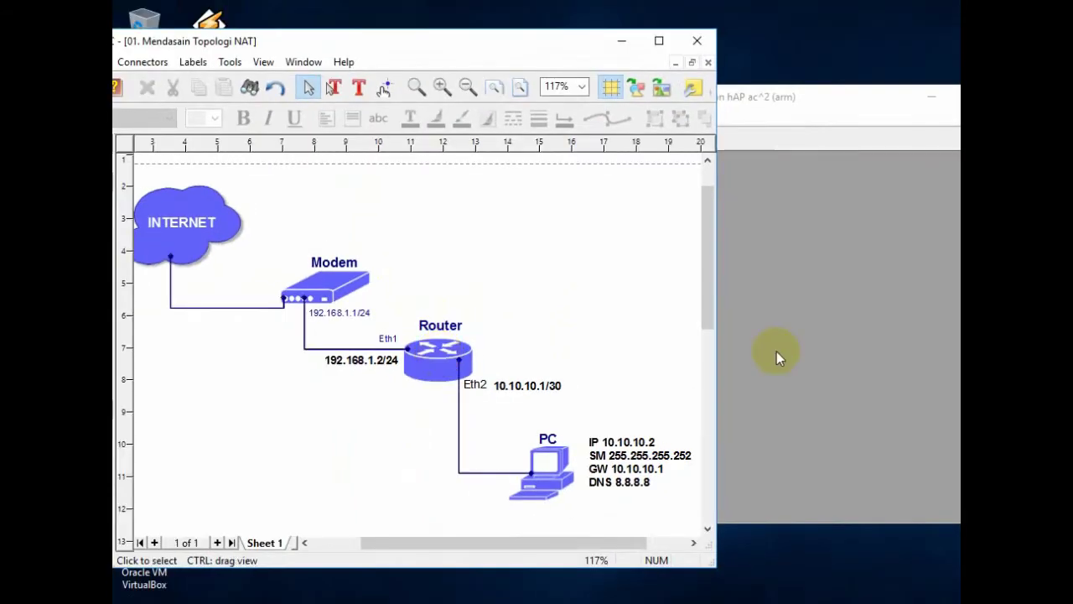
left_click(816, 353)
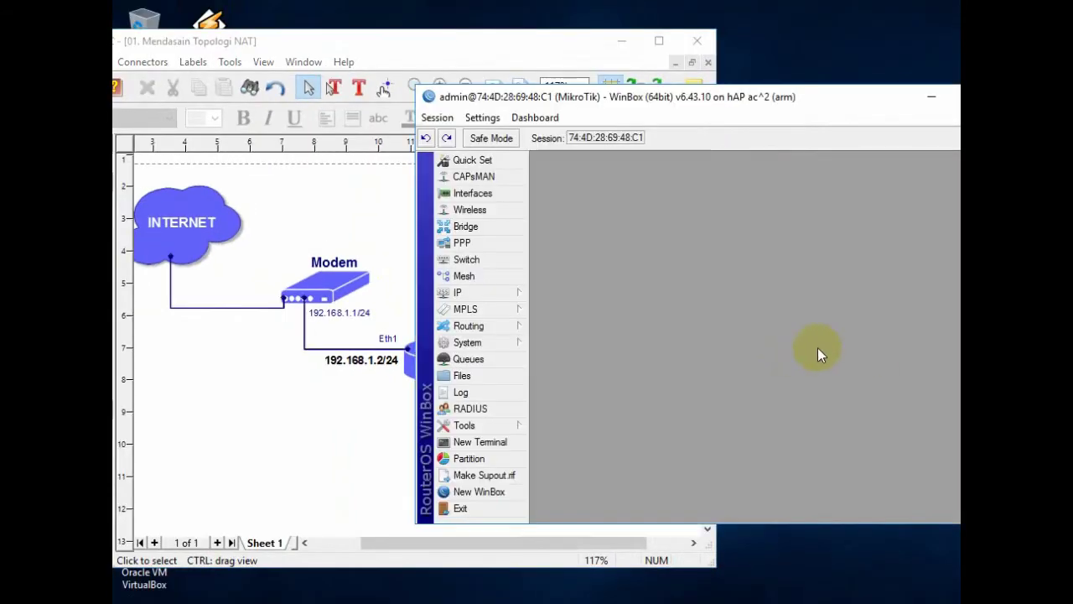
left_click(478, 442)
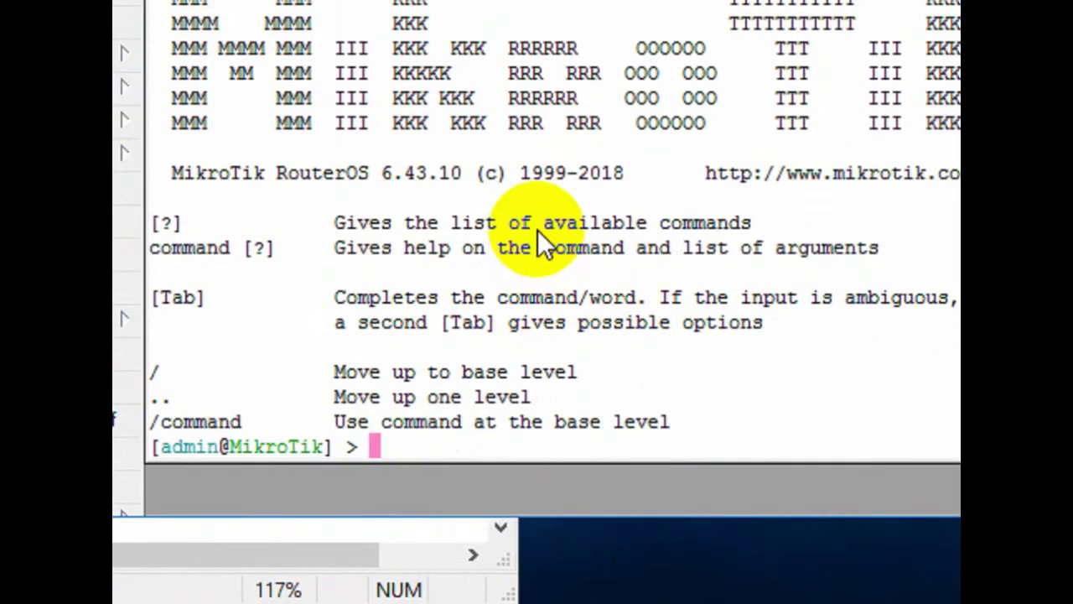
type("ping ")
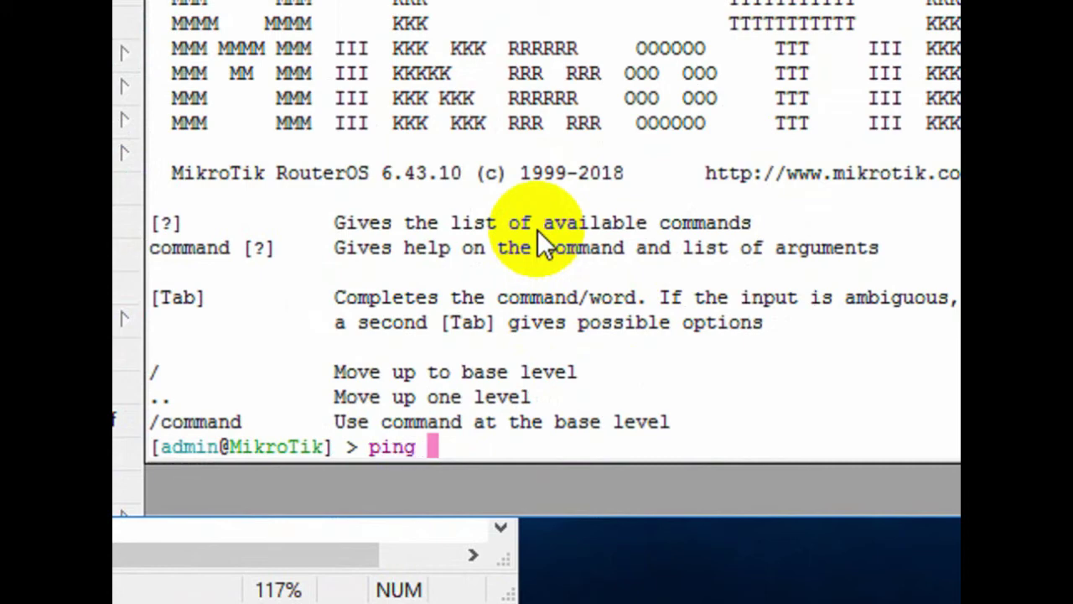
type("google")
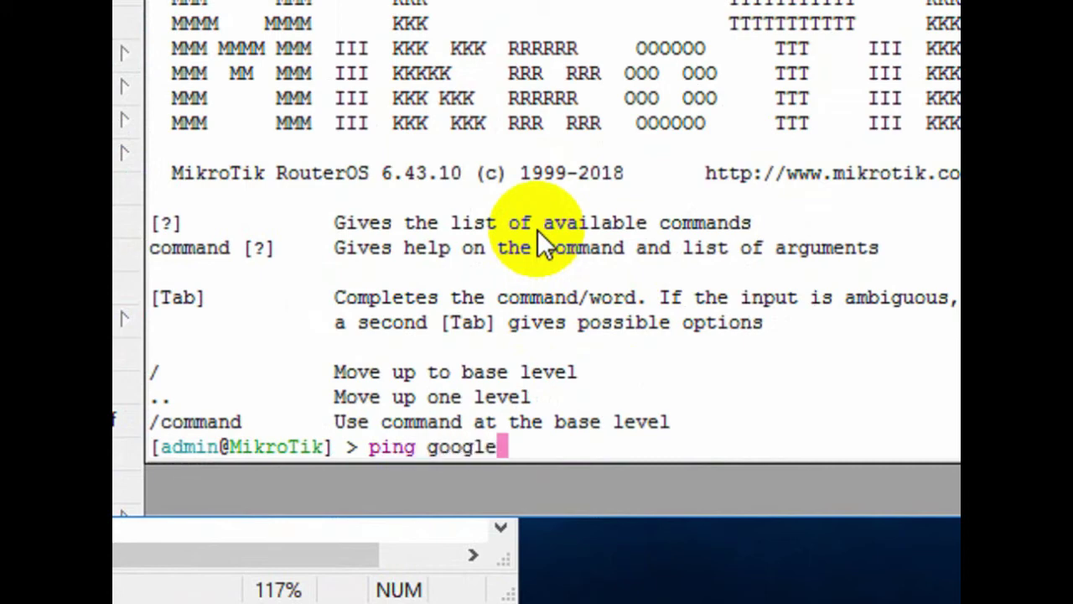
type(".com")
key("Return")
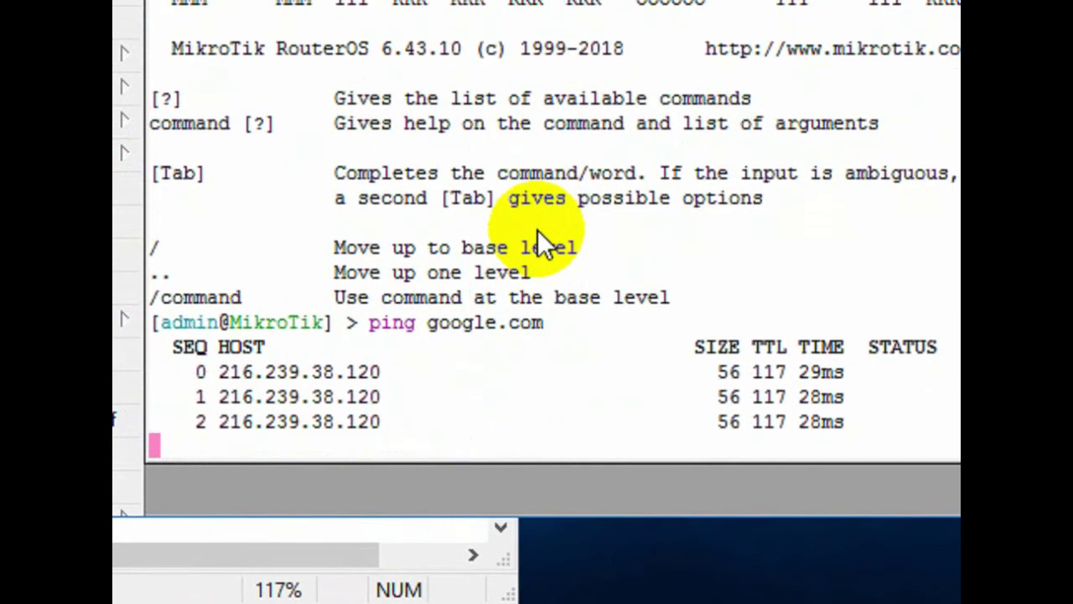
key("ctrl+c")
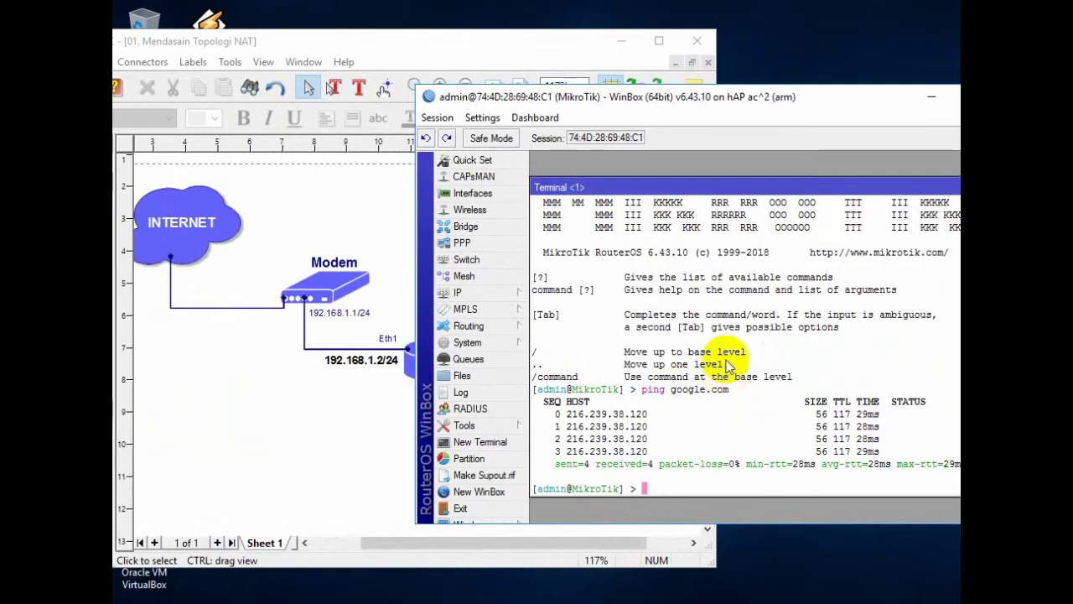
Check the router's Eth2 address in the topology diagram and return to the router session
left_click(345, 411)
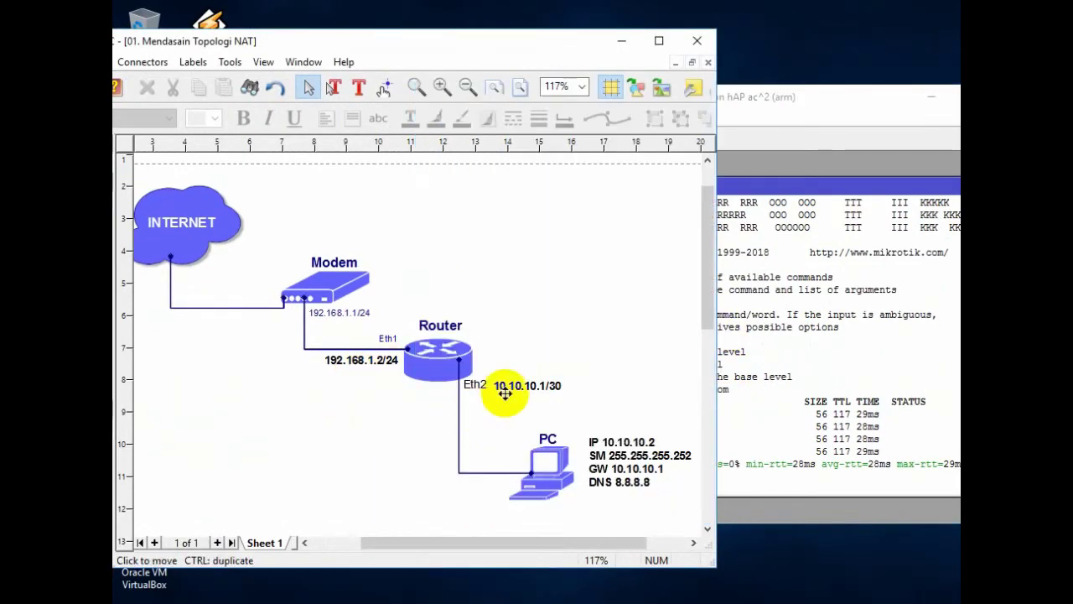
left_click(778, 376)
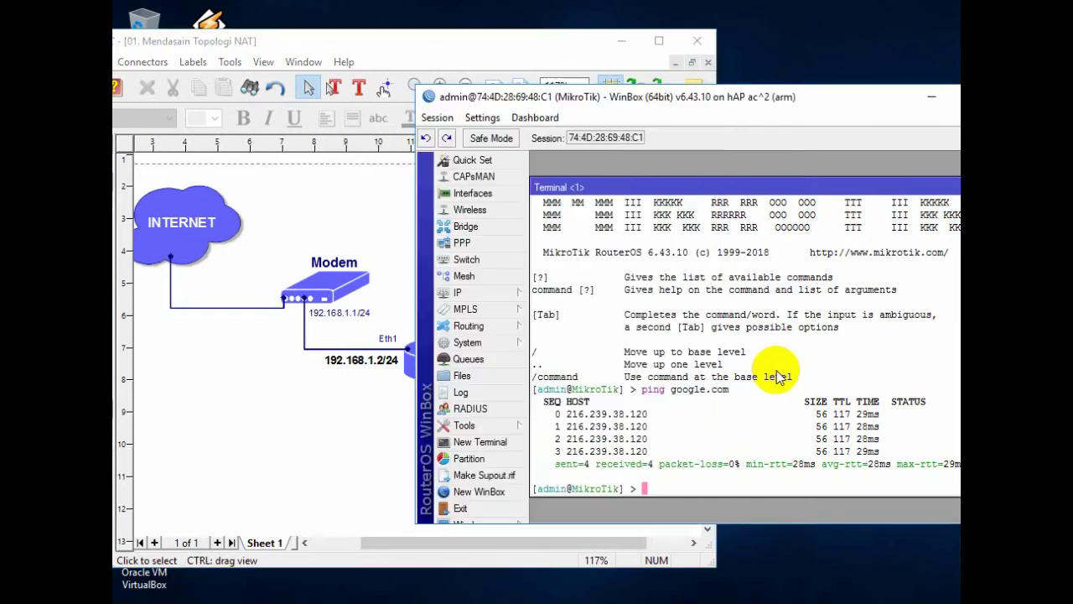
Close the terminal and open the router's IP address list, keeping the topology diagram's Eth2 and PC area uncovered
left_click_drag(907, 188, 647, 194)
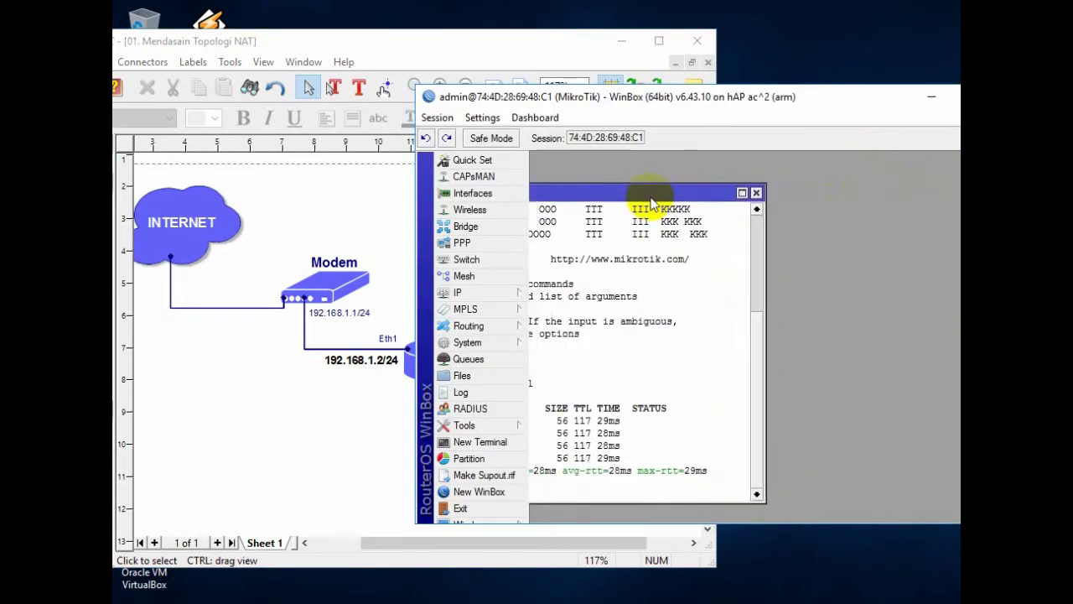
left_click(756, 193)
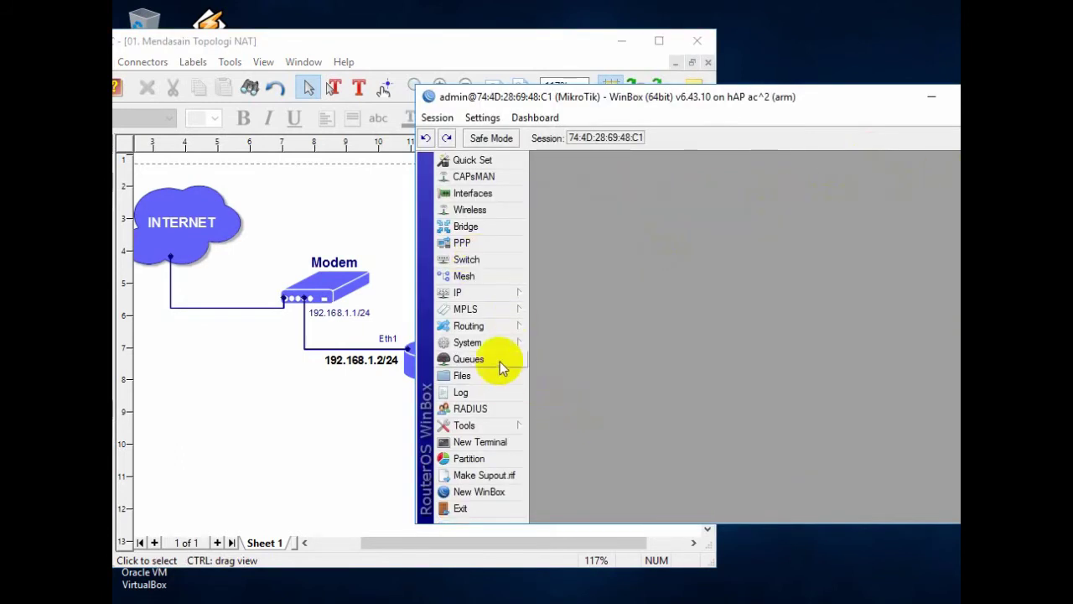
left_click(484, 293)
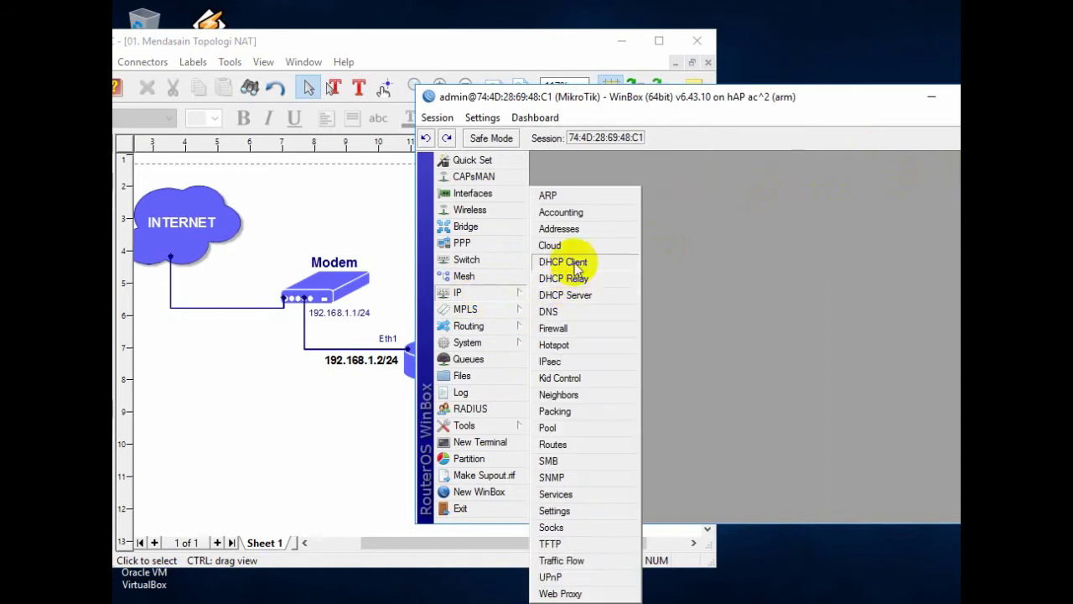
left_click(570, 230)
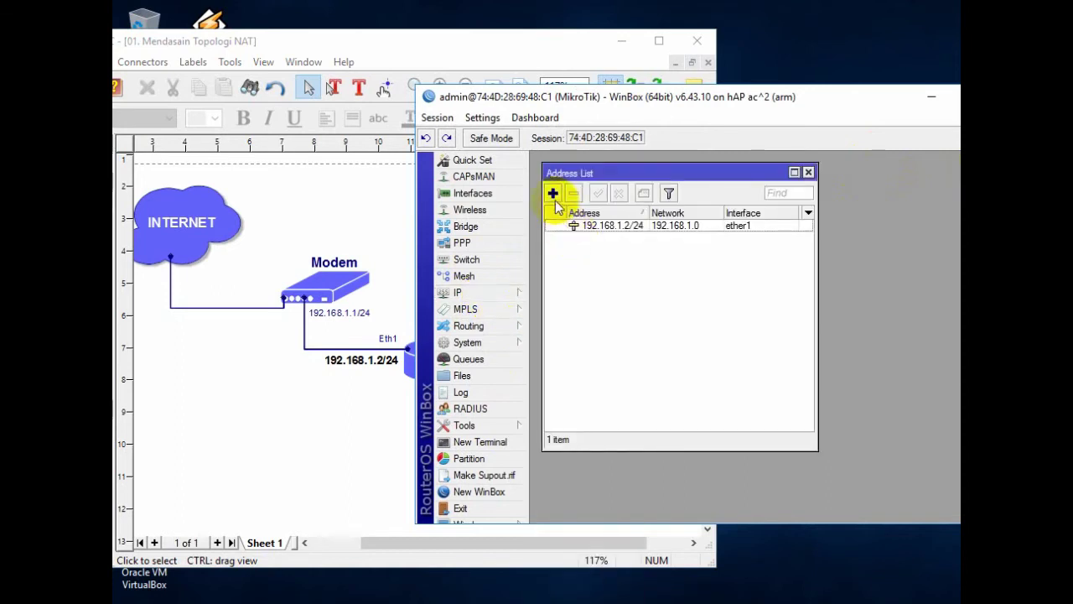
left_click_drag(525, 100, 695, 107)
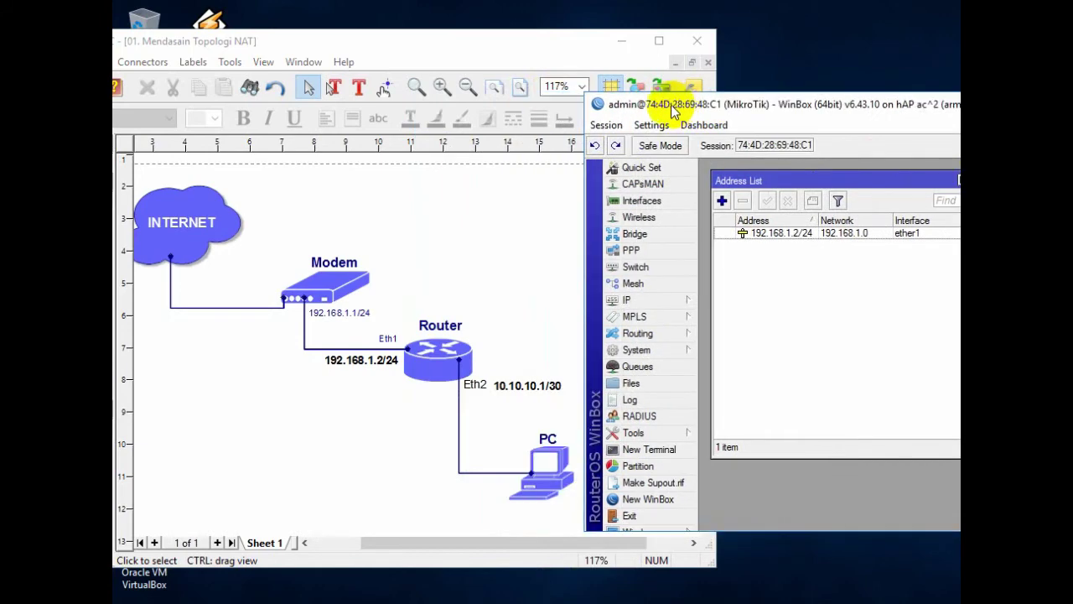
Add the address 10.10.10.1/30 on interface ether2 to the router's address list and save it
left_click(722, 200)
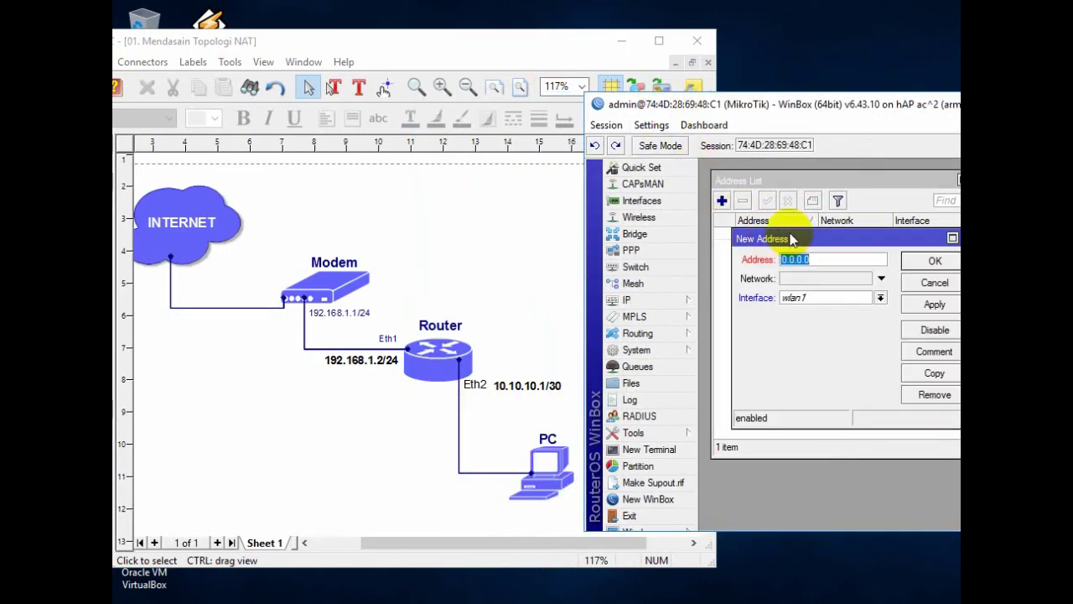
left_click_drag(788, 234, 771, 237)
type("10.10")
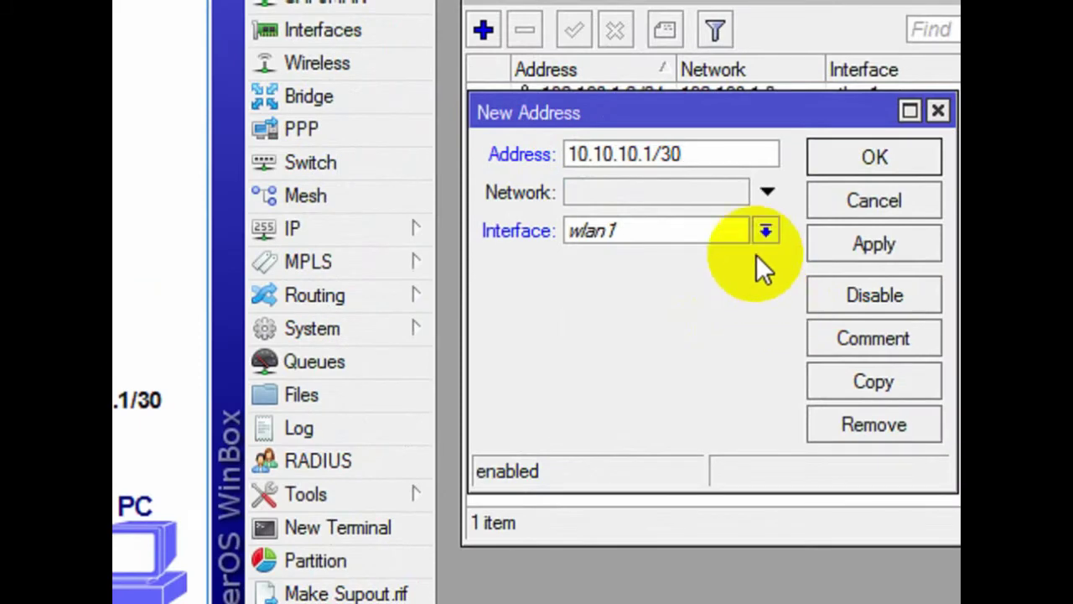
left_click(862, 300)
left_click(685, 281)
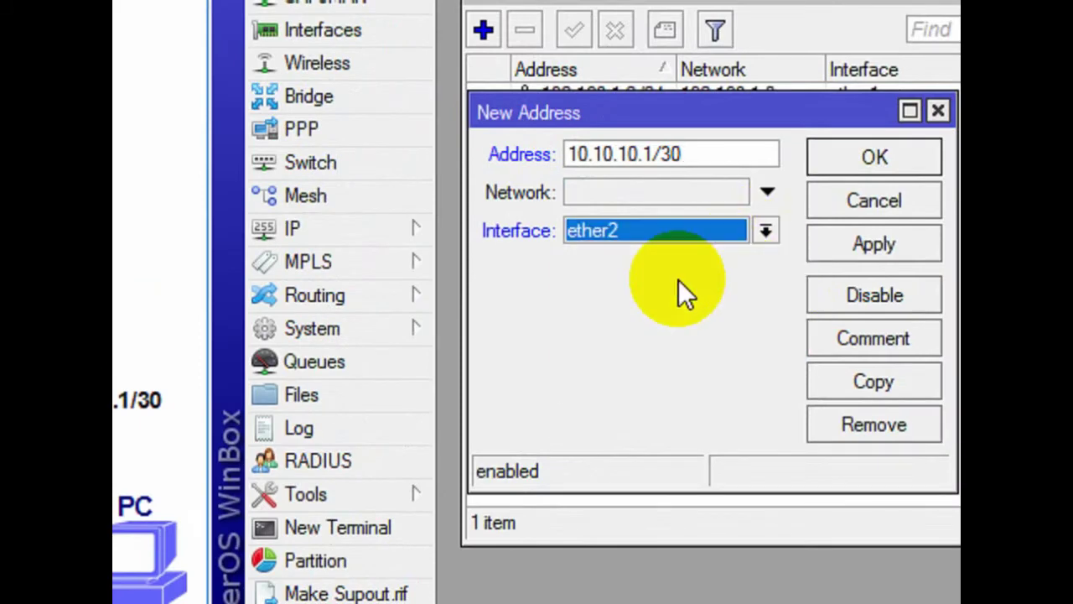
left_click(875, 247)
left_click(874, 159)
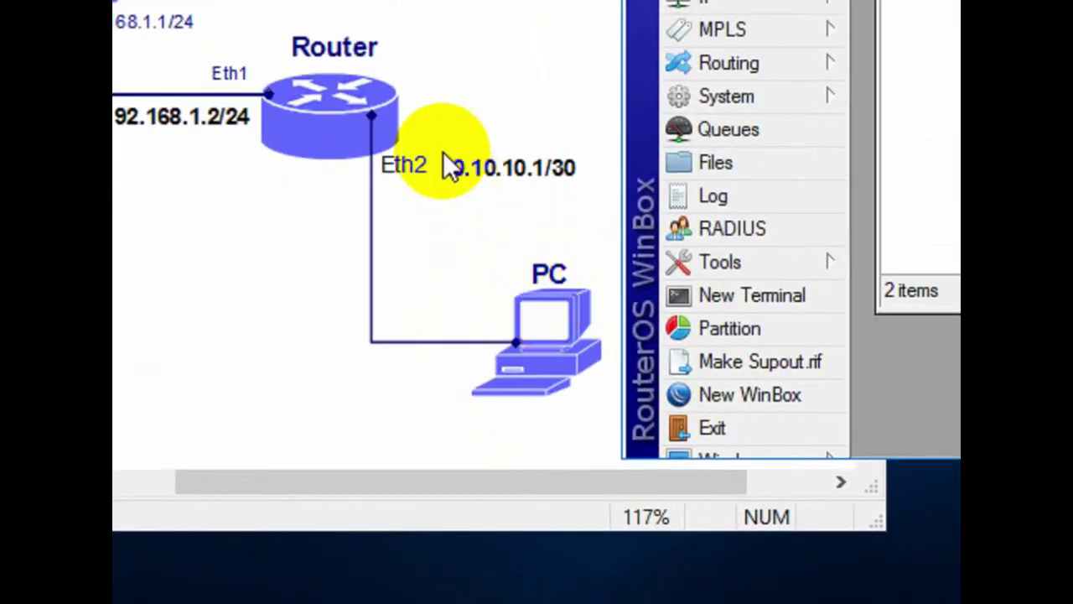
Create a firewall NAT rule on the srcnat chain with ether1 as the outgoing interface, and save it
left_click(536, 309)
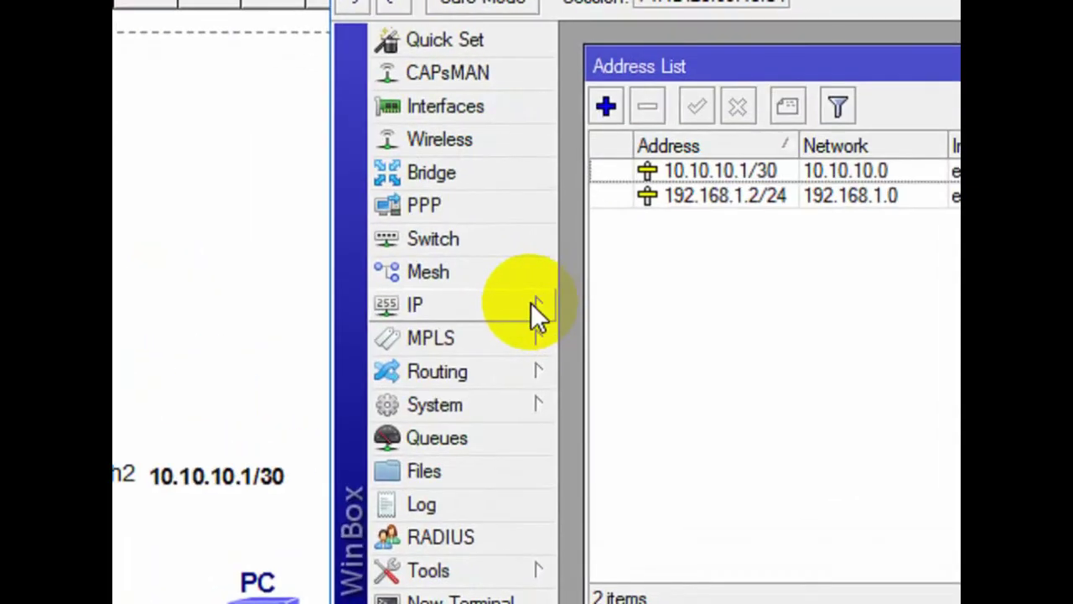
mouse_move(595, 303)
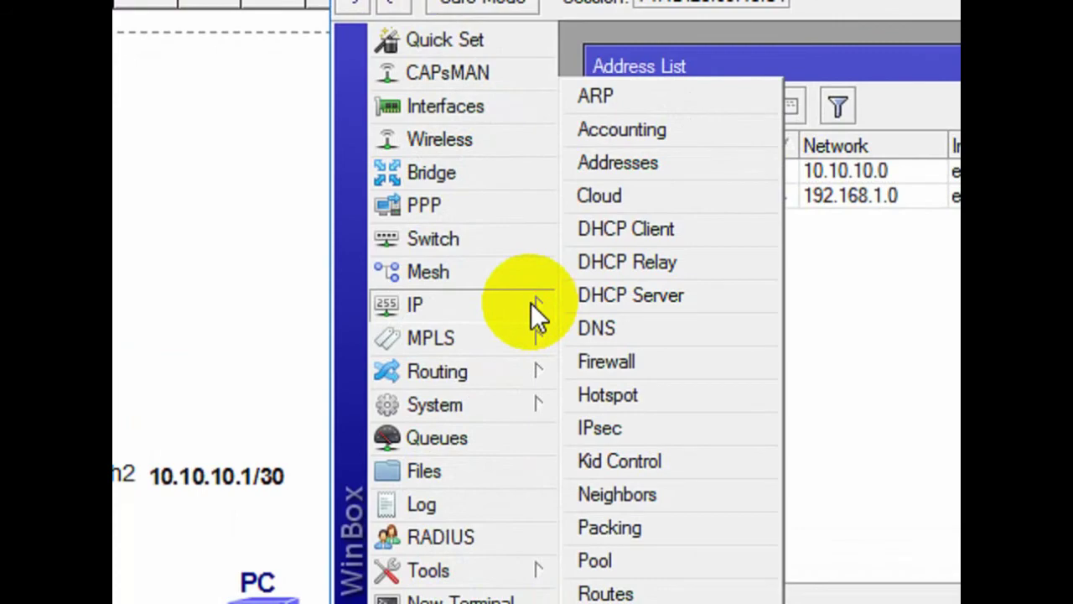
left_click(648, 362)
left_click(709, 141)
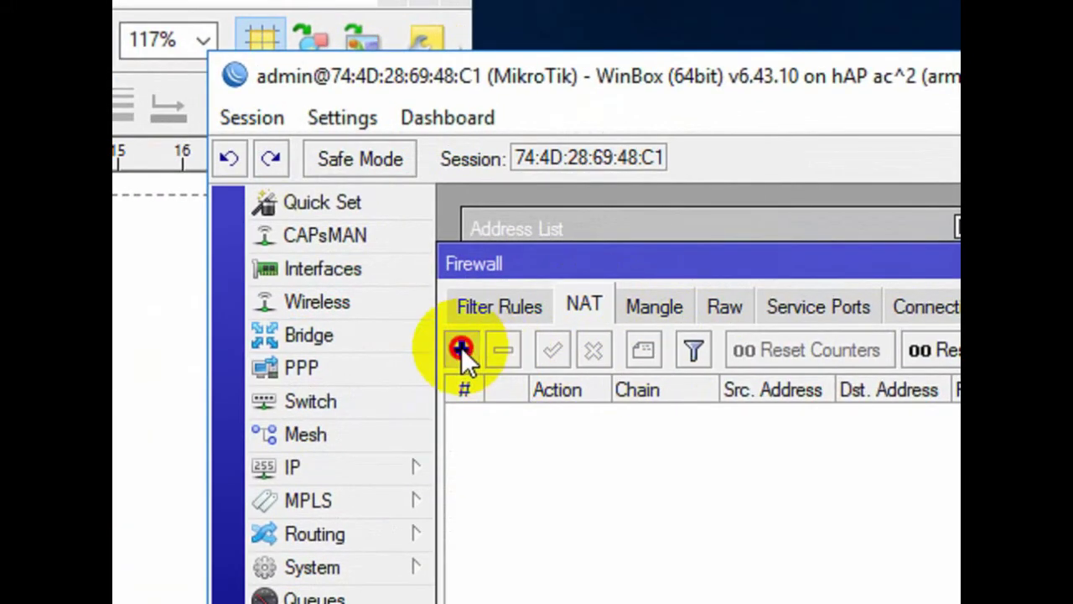
left_click(462, 347)
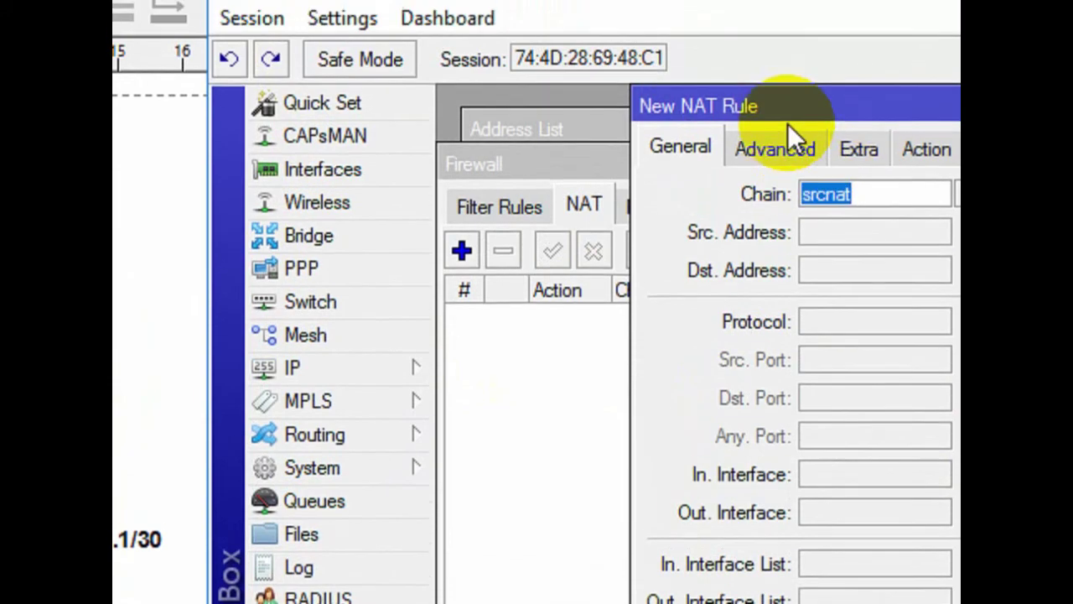
left_click_drag(787, 123, 570, 100)
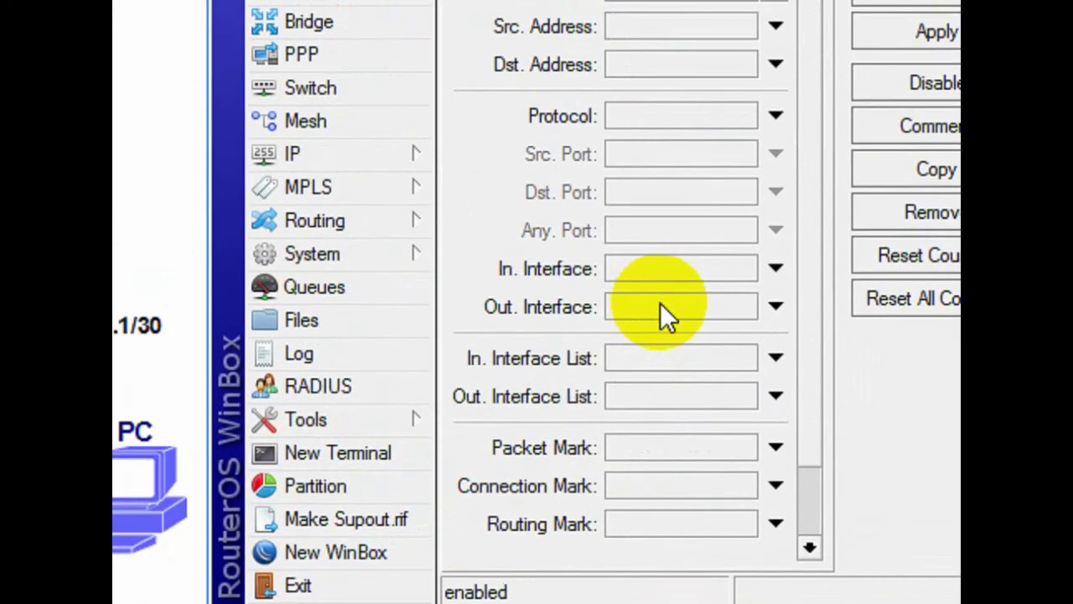
left_click(830, 374)
left_click(754, 307)
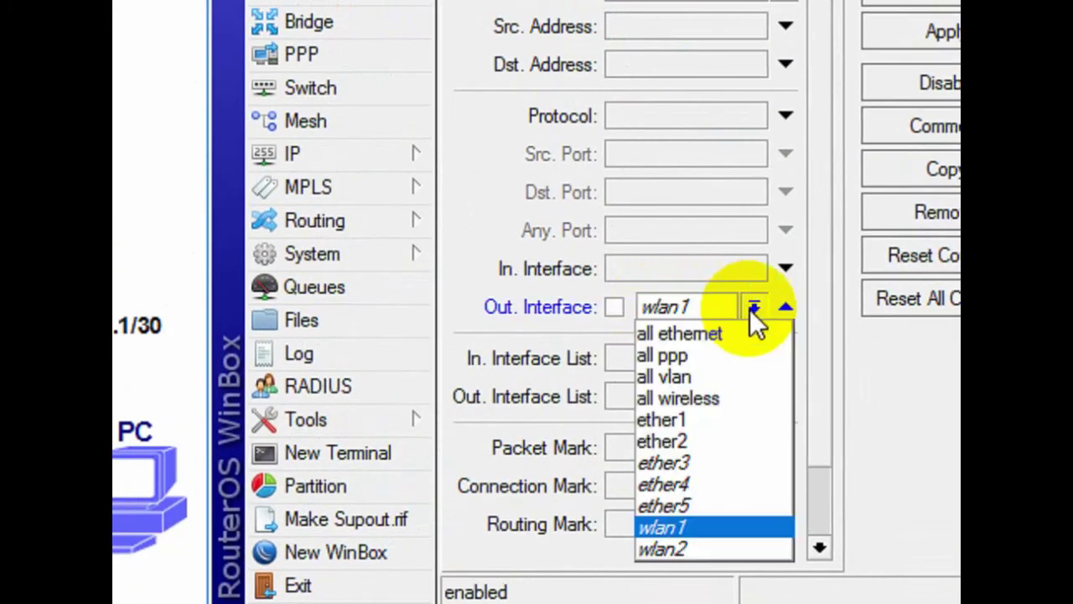
left_click(700, 409)
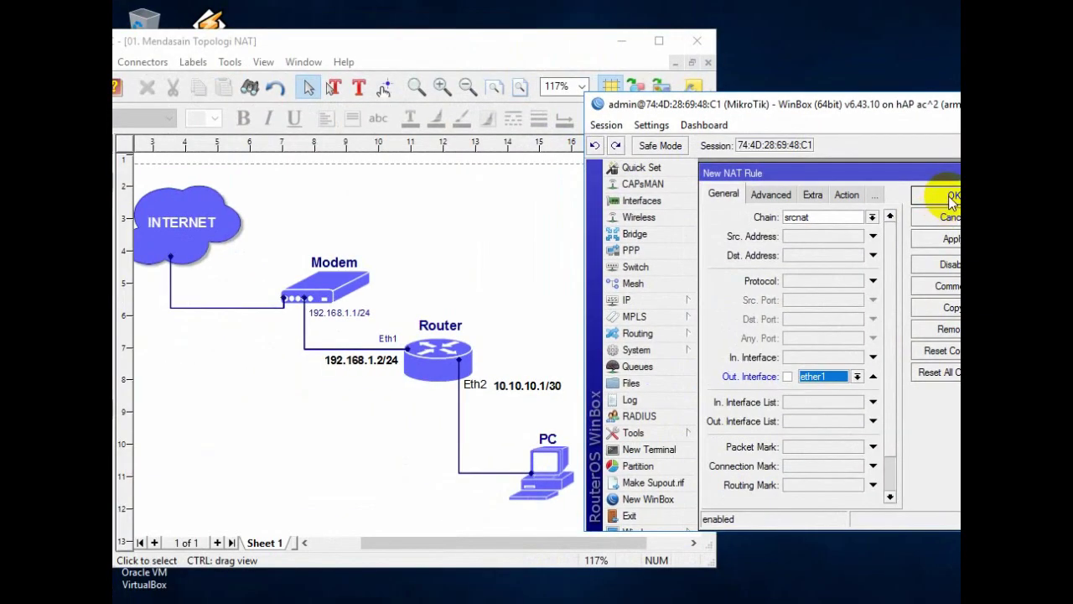
left_click(950, 199)
Reopen the srcnat rule, set its action to masquerade, and save it
double_click(805, 273)
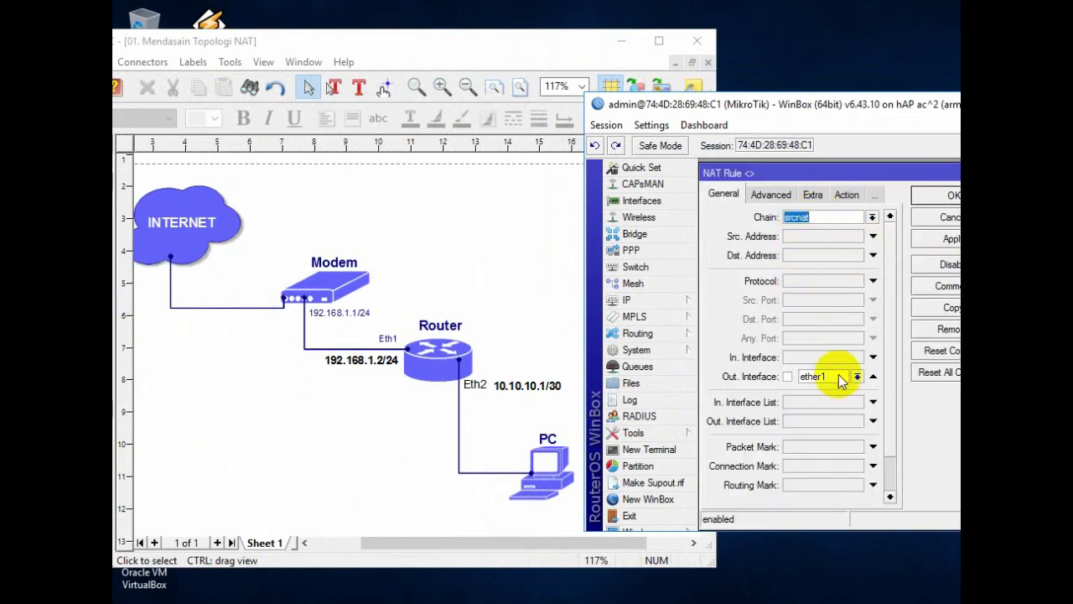
left_click(847, 195)
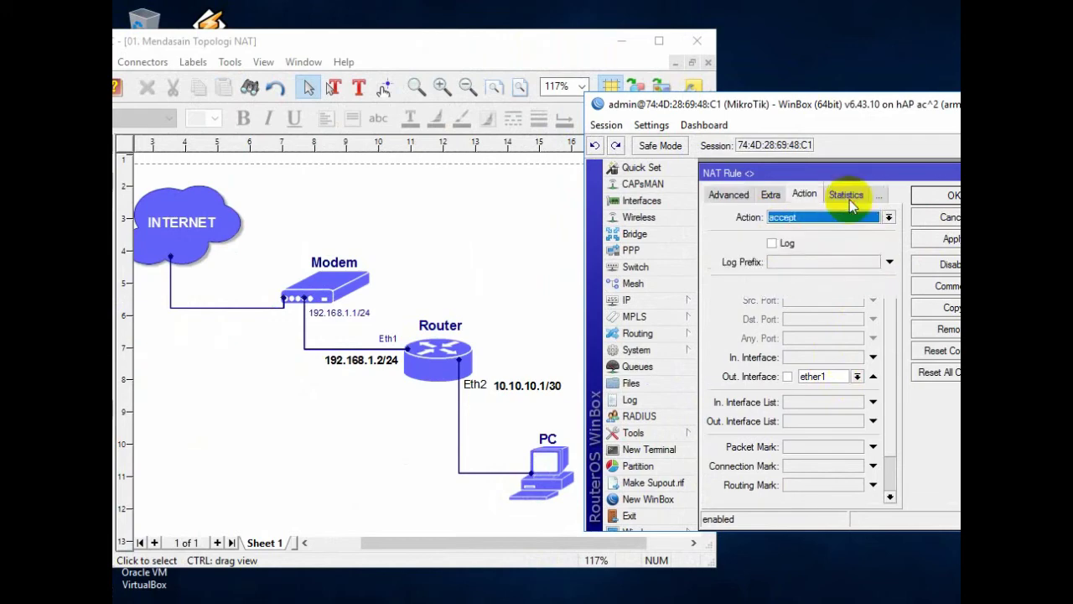
left_click(839, 220)
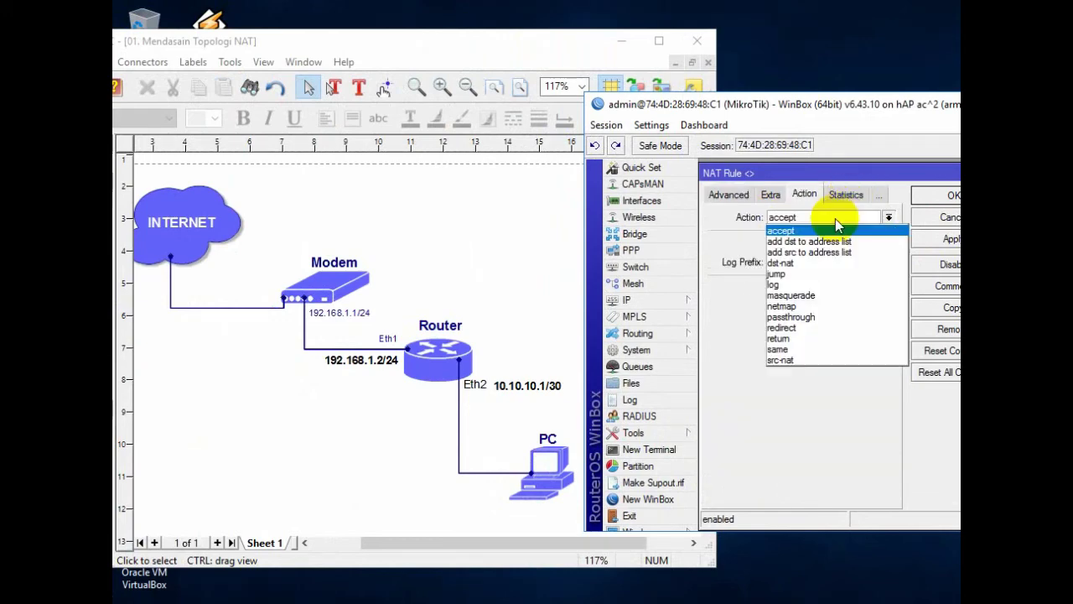
left_click(826, 298)
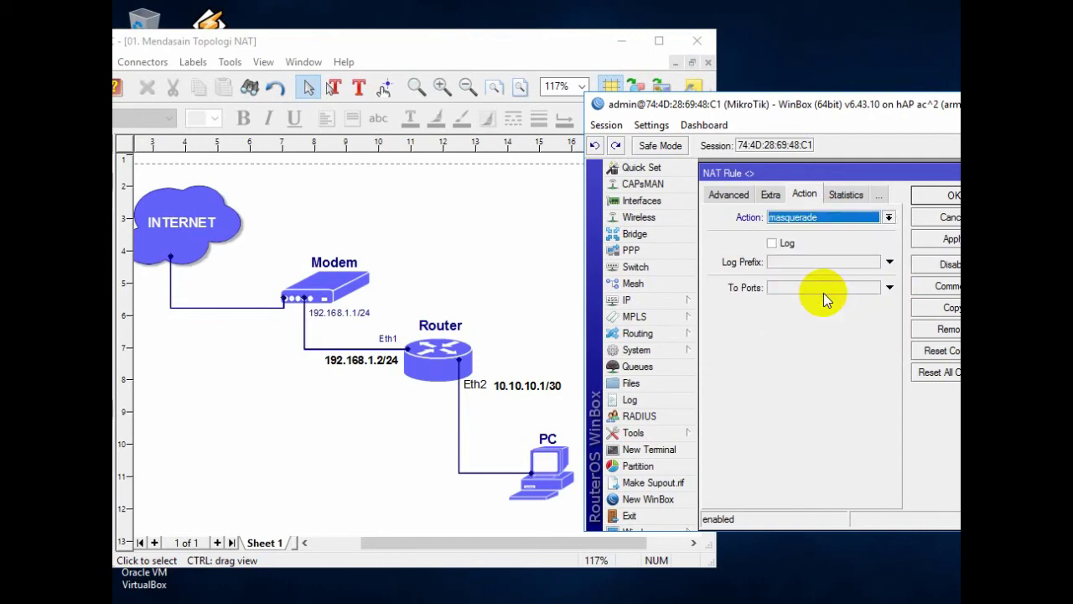
left_click(953, 196)
Check the PC's IP settings in the topology diagram, and minimize the router session and diagram windows
left_click_drag(841, 111, 555, 93)
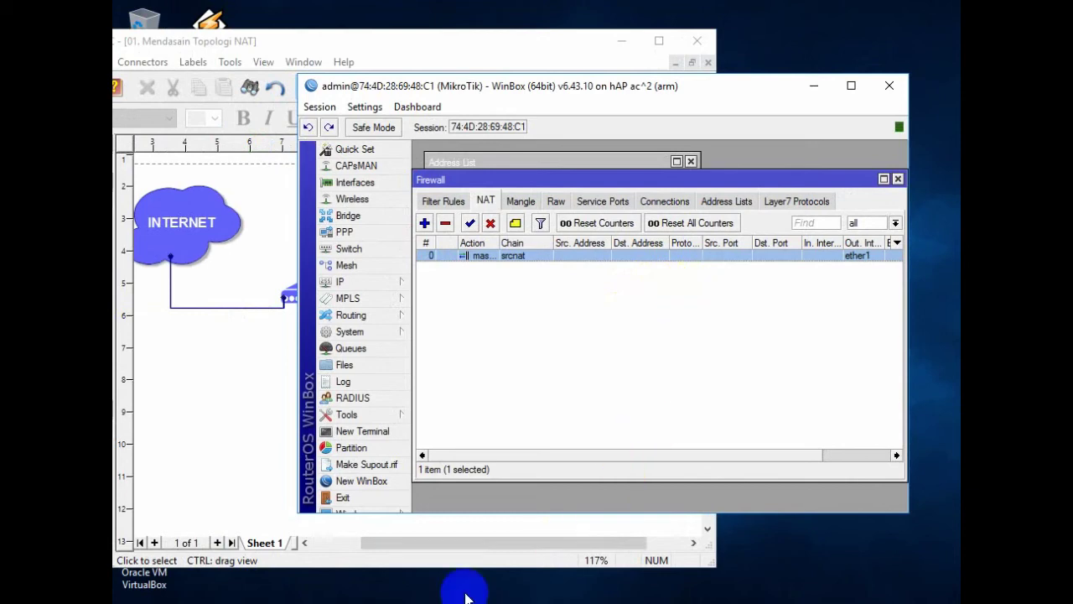
left_click(508, 520)
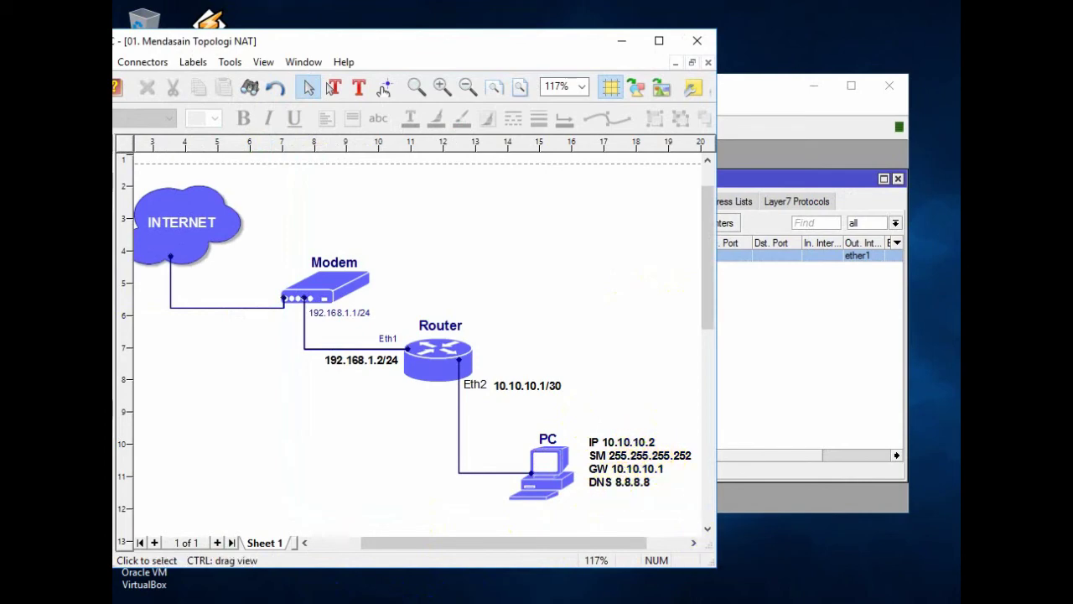
left_click(814, 85)
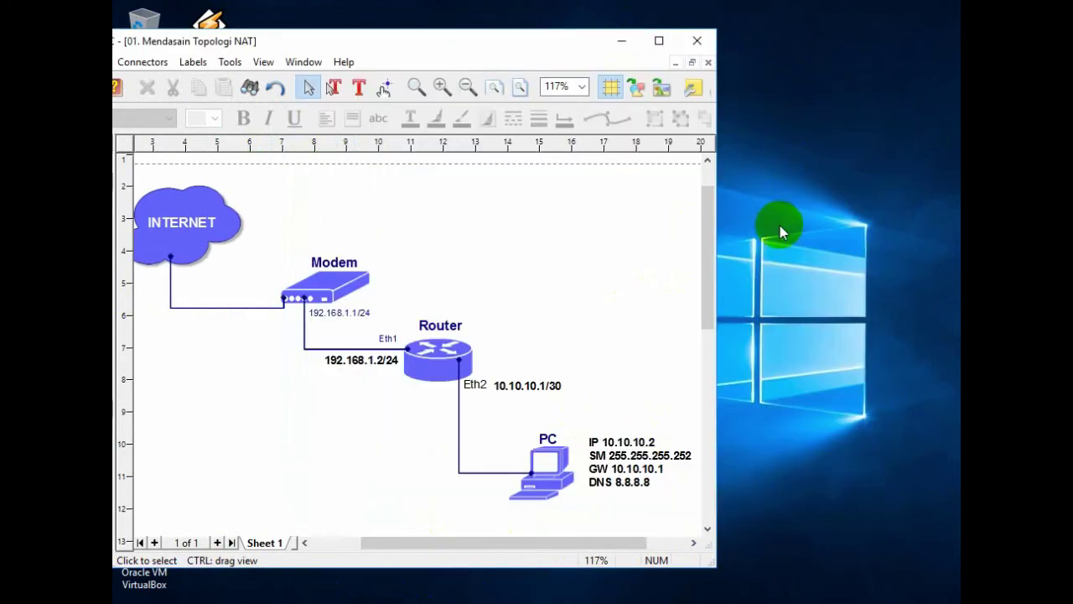
left_click(622, 42)
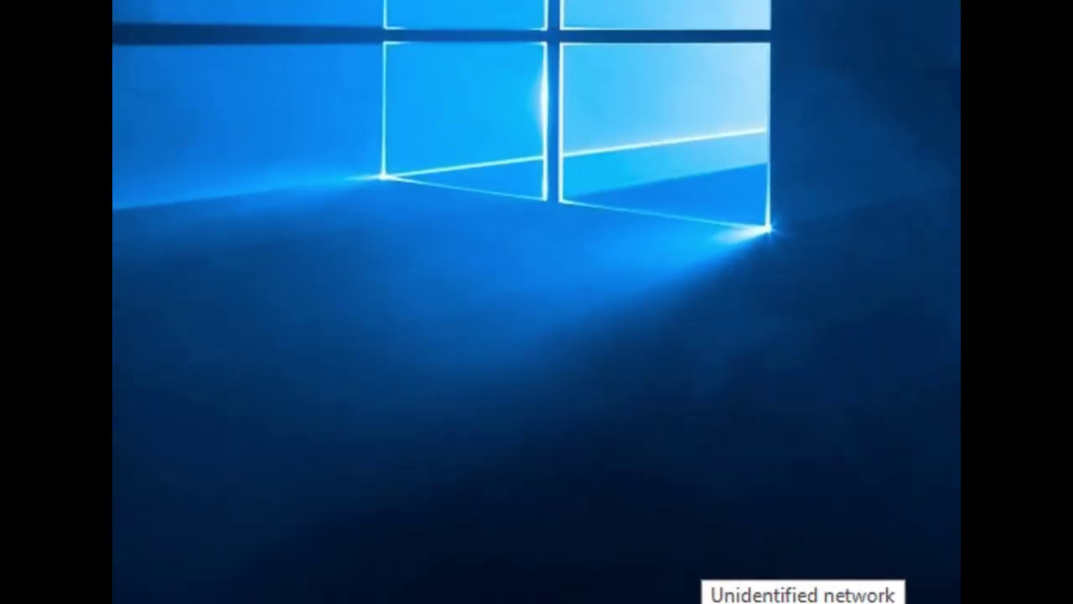
Open the properties of the Ethernet 3 adapter through the Windows Network and Sharing Center's adapter settings
right_click(803, 603)
left_click(788, 602)
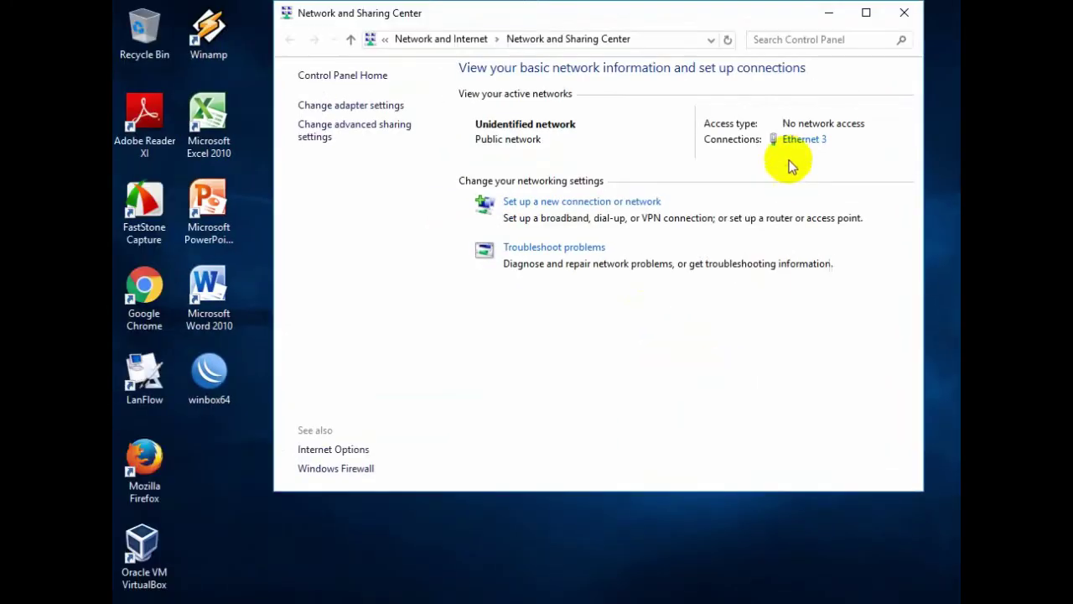
left_click(377, 106)
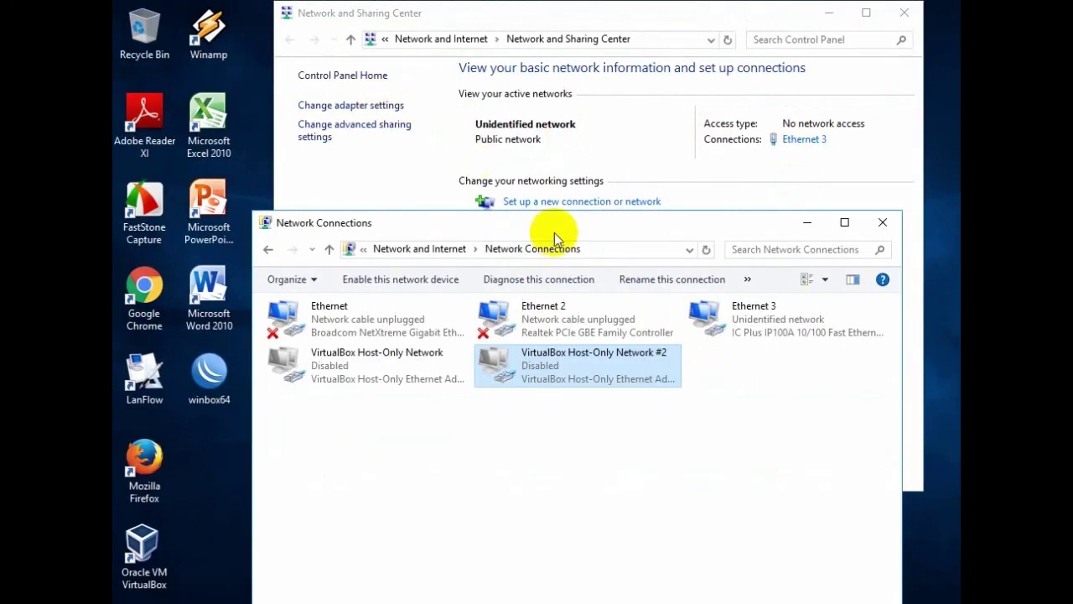
left_click(719, 371)
left_click(751, 327)
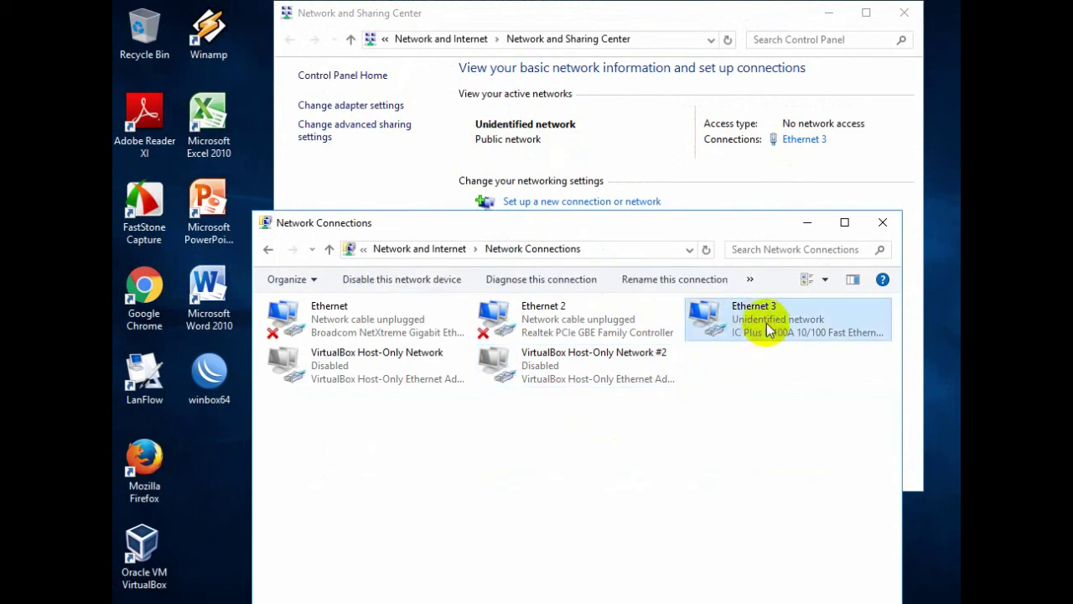
right_click(766, 329)
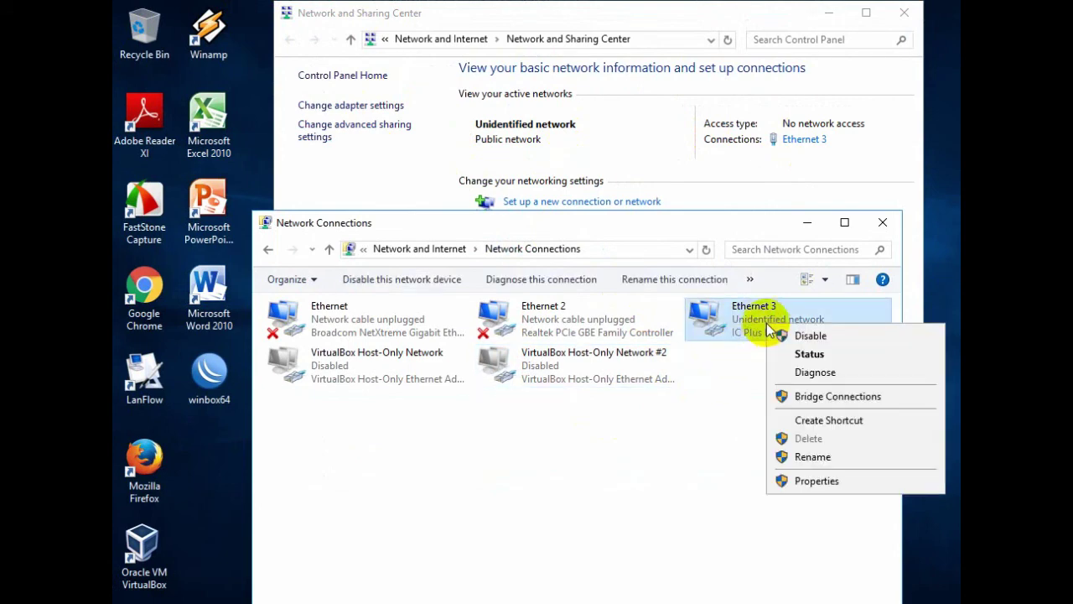
left_click(816, 481)
left_click_drag(416, 219, 482, 104)
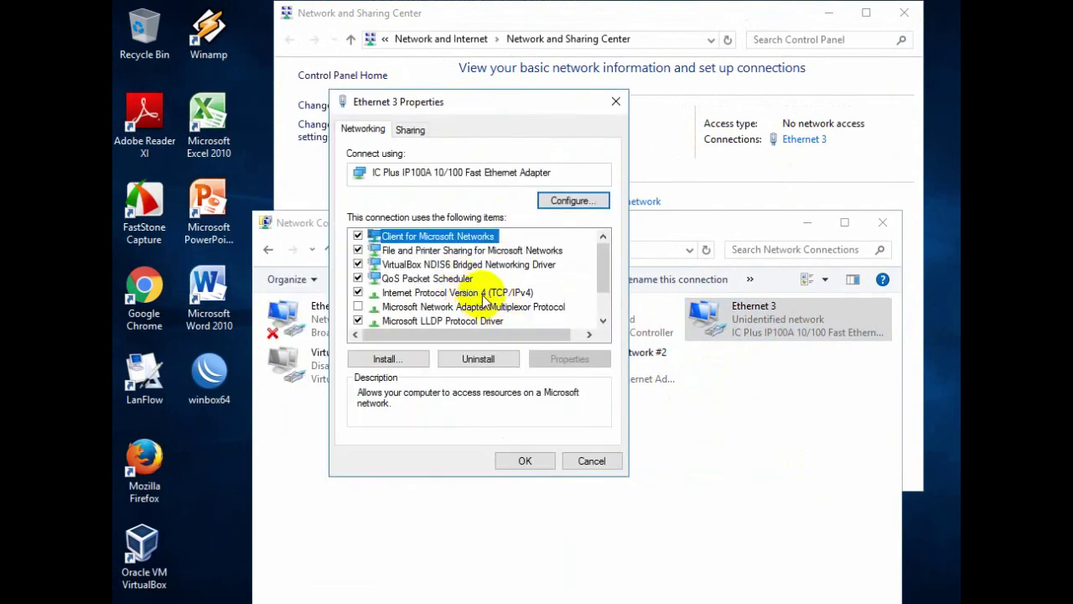
Set Ethernet 3's IPv4 address to 10.10.10.2, mask 255.255.255.248, gateway 10.10.10.1 and preferred DNS 8.8.8.8, save, and close the adapter properties
left_click(491, 293)
left_click(570, 358)
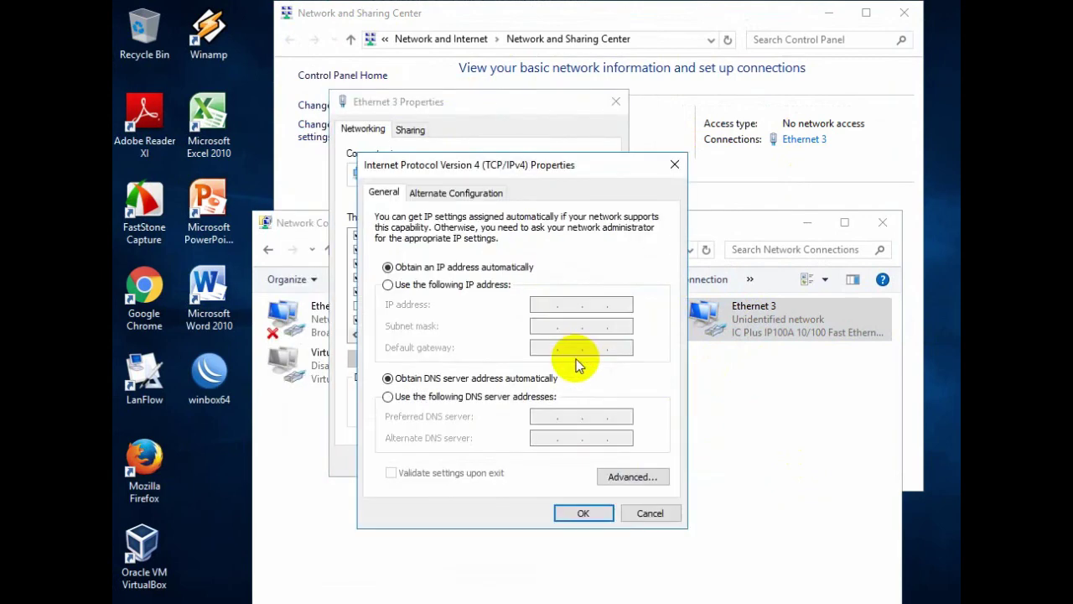
left_click(446, 287)
left_click(549, 305)
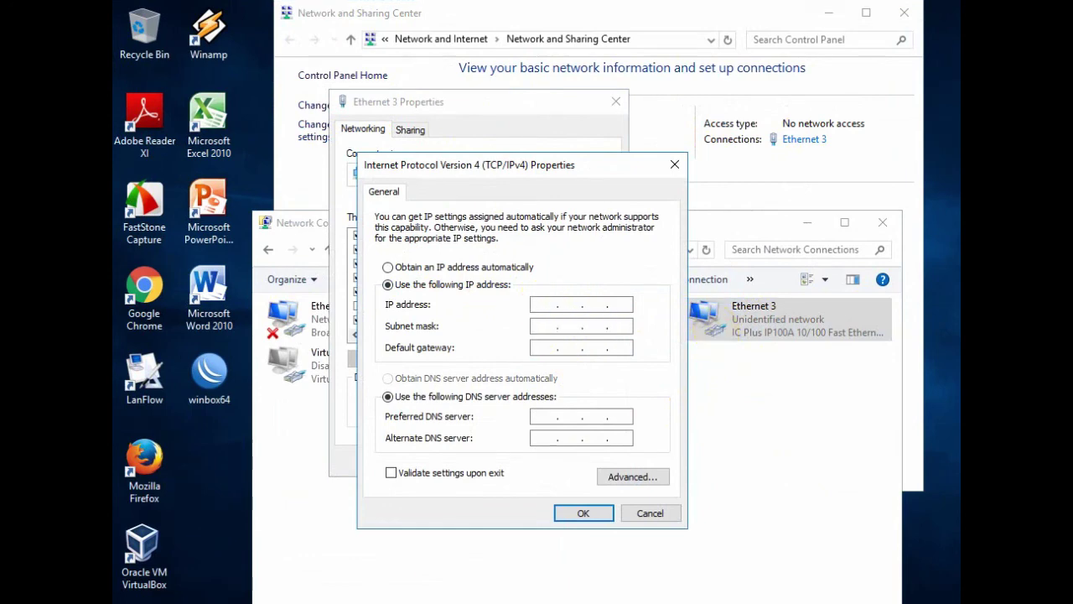
key("alt+Tab")
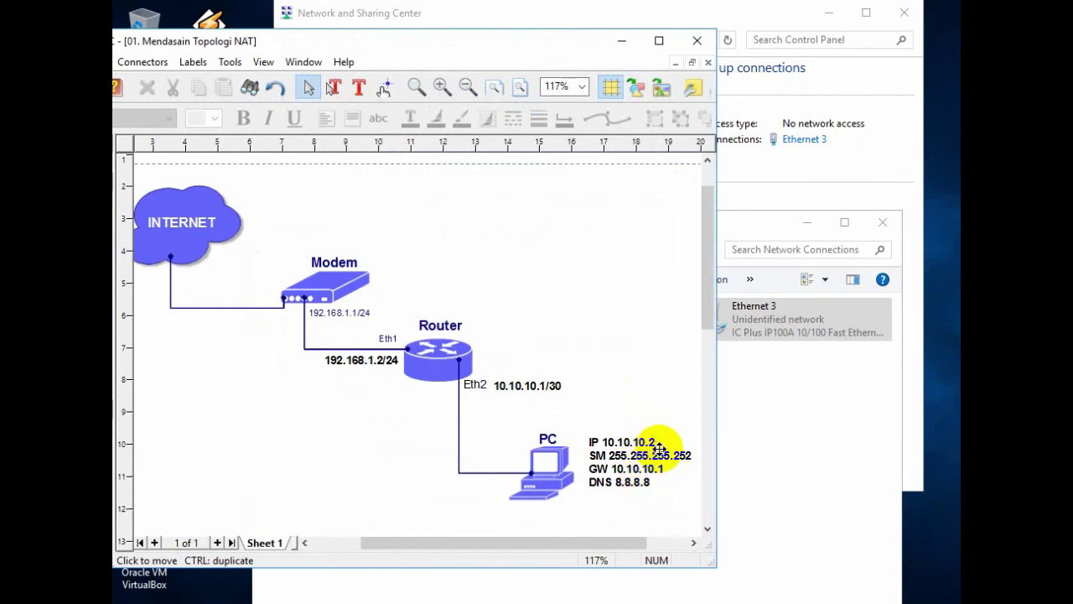
key("alt+Tab")
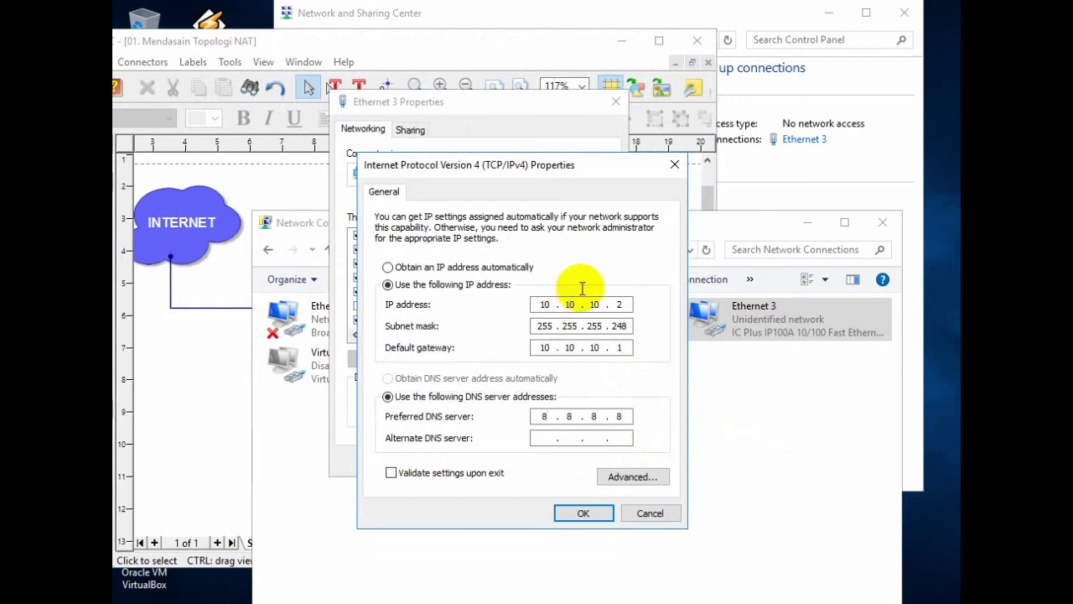
left_click(585, 512)
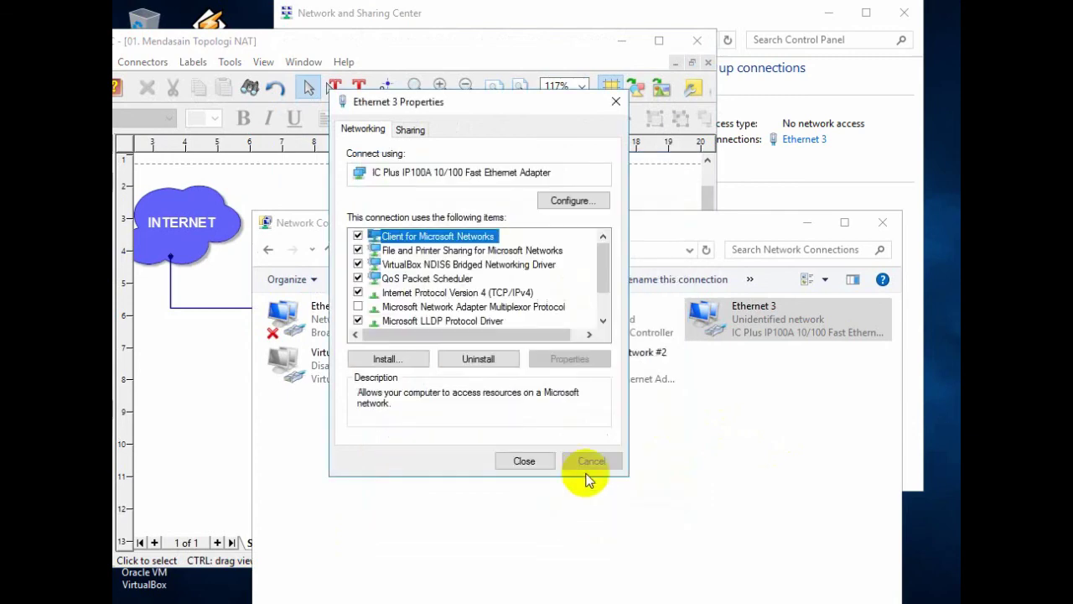
left_click(524, 460)
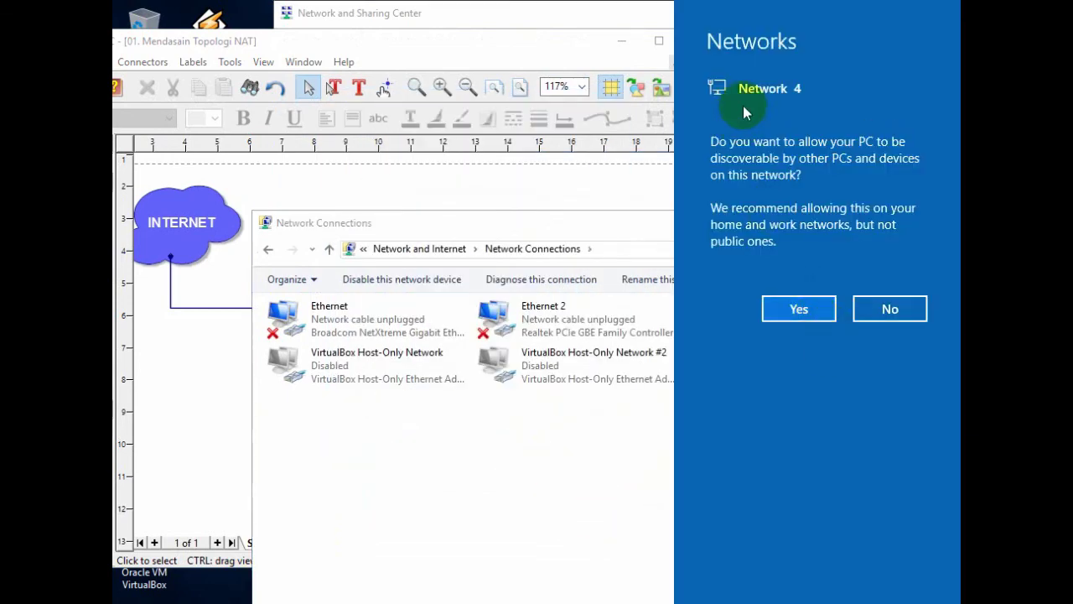
Allow the PC to be discoverable on the new network, and ping google.com from Command Prompt
left_click(801, 308)
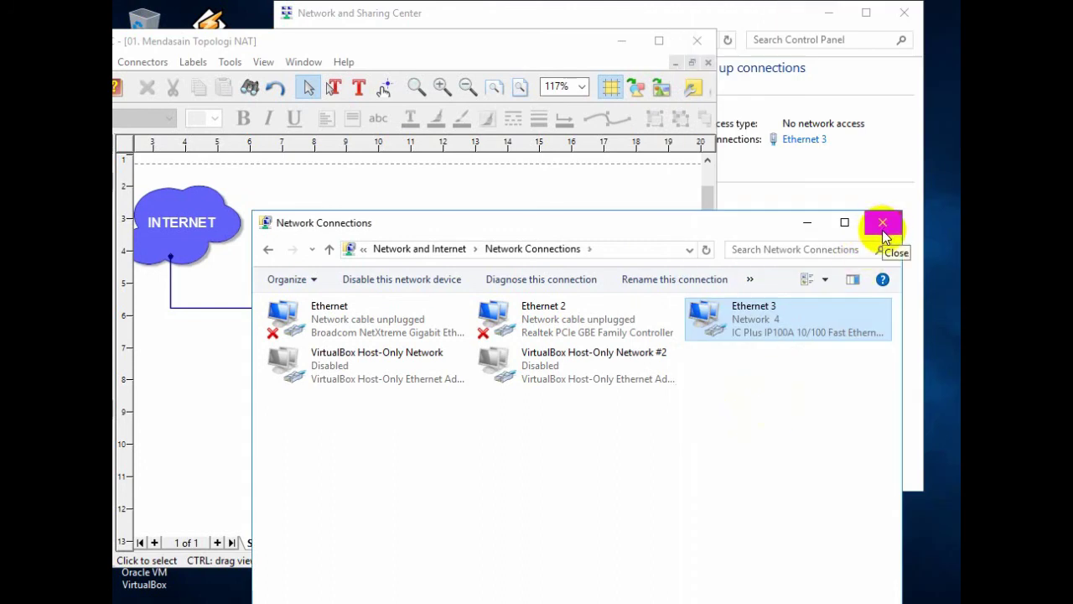
key("super")
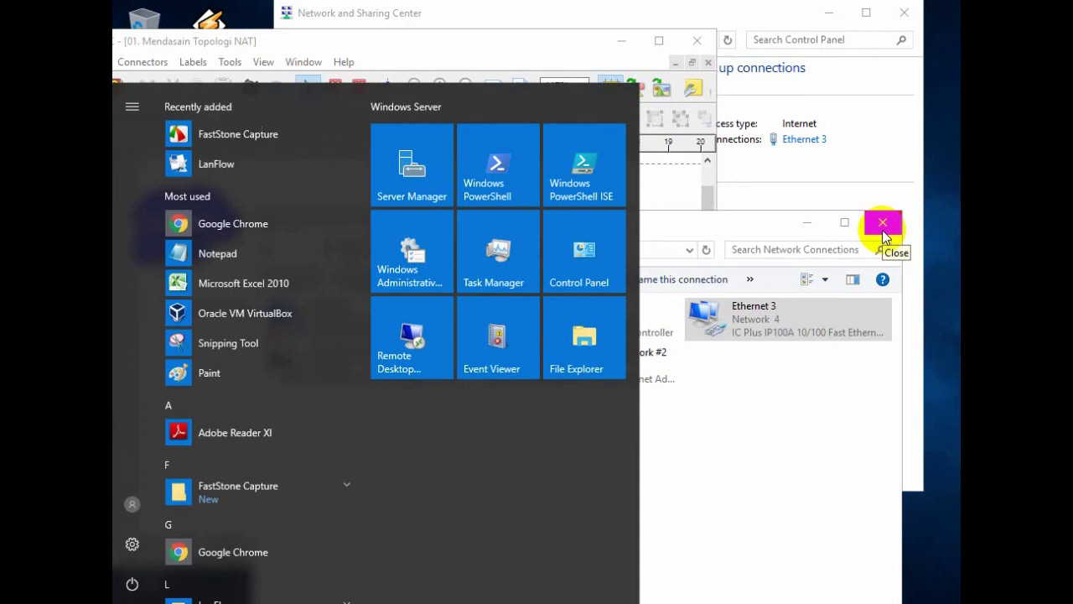
type("cmd")
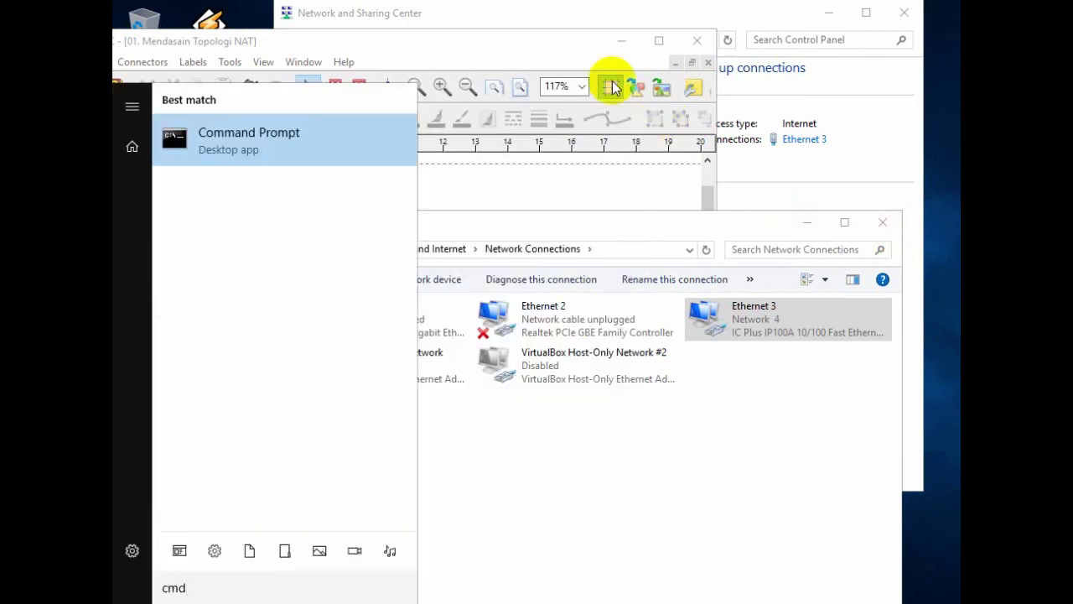
left_click(307, 143)
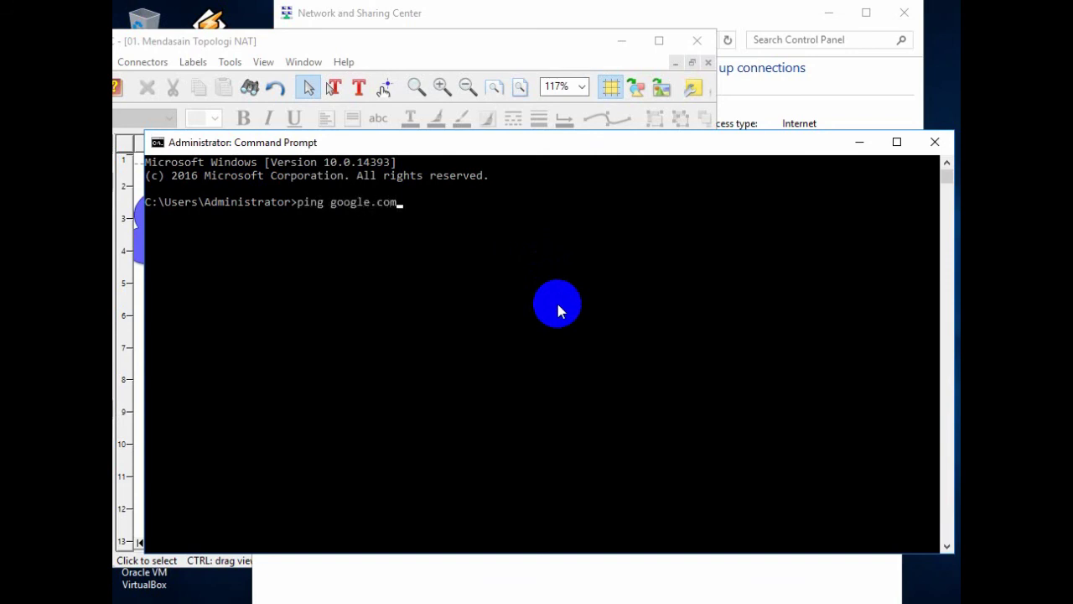
key("Return")
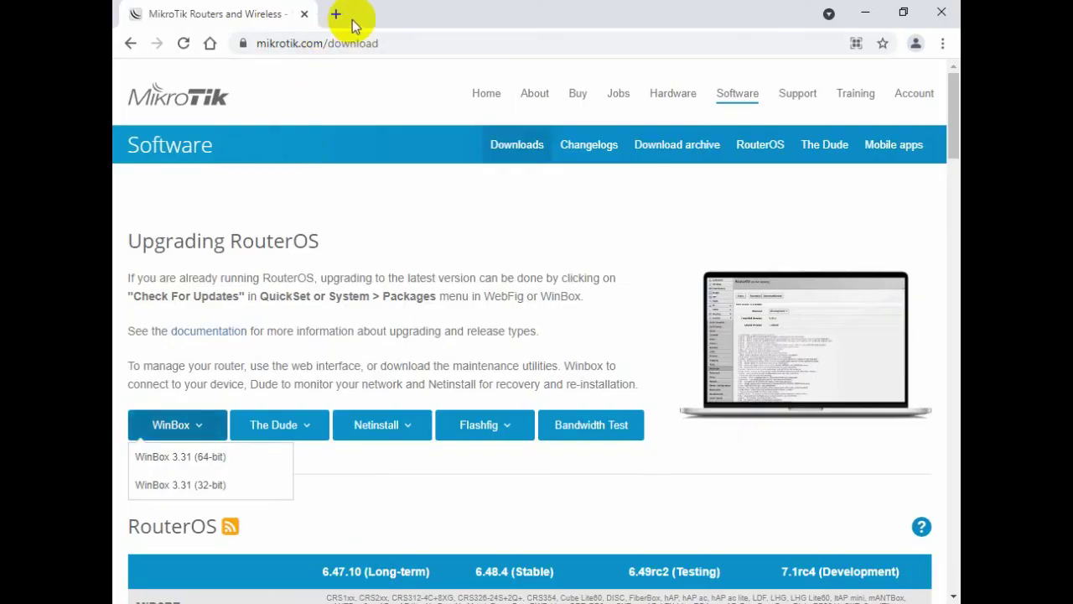
Switch to Google Chrome and load youtube.com and google.com in separate new tabs to test internet access
left_click(335, 14)
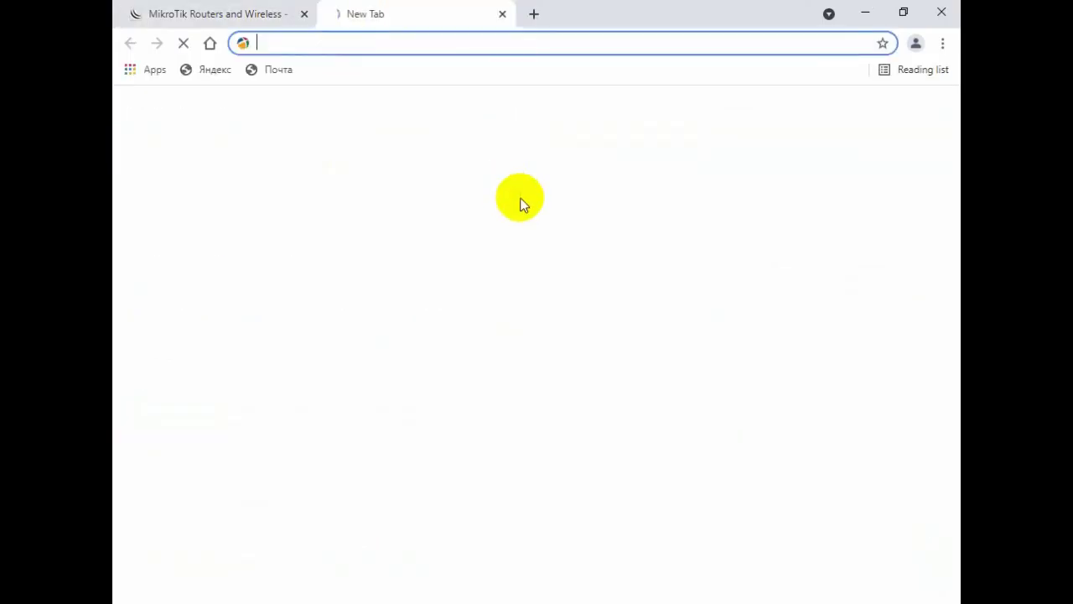
type("you")
key("Return")
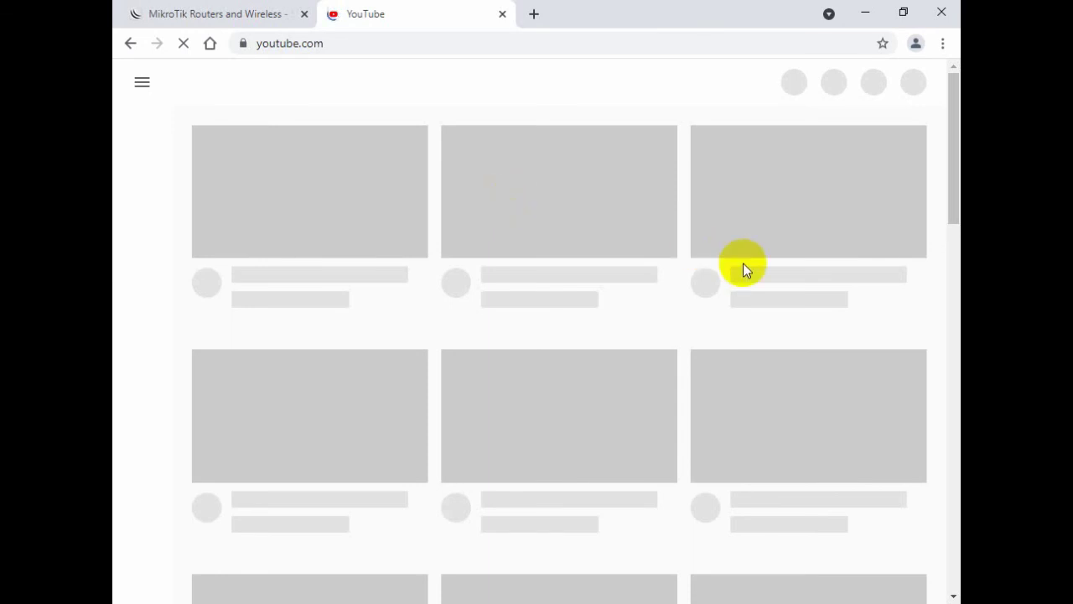
left_click(536, 18)
type("google.com")
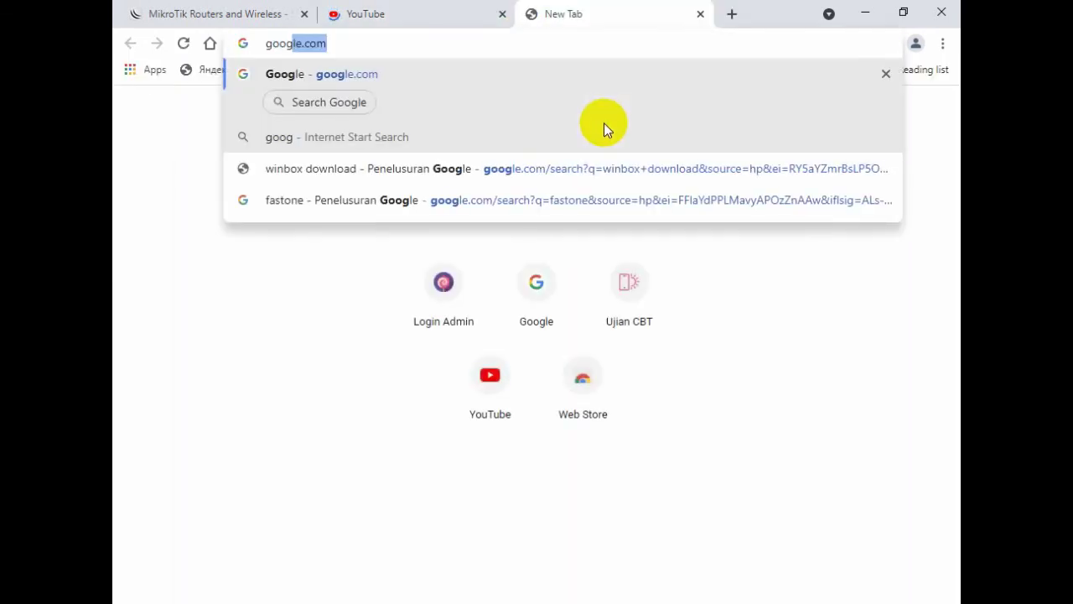
key("Return")
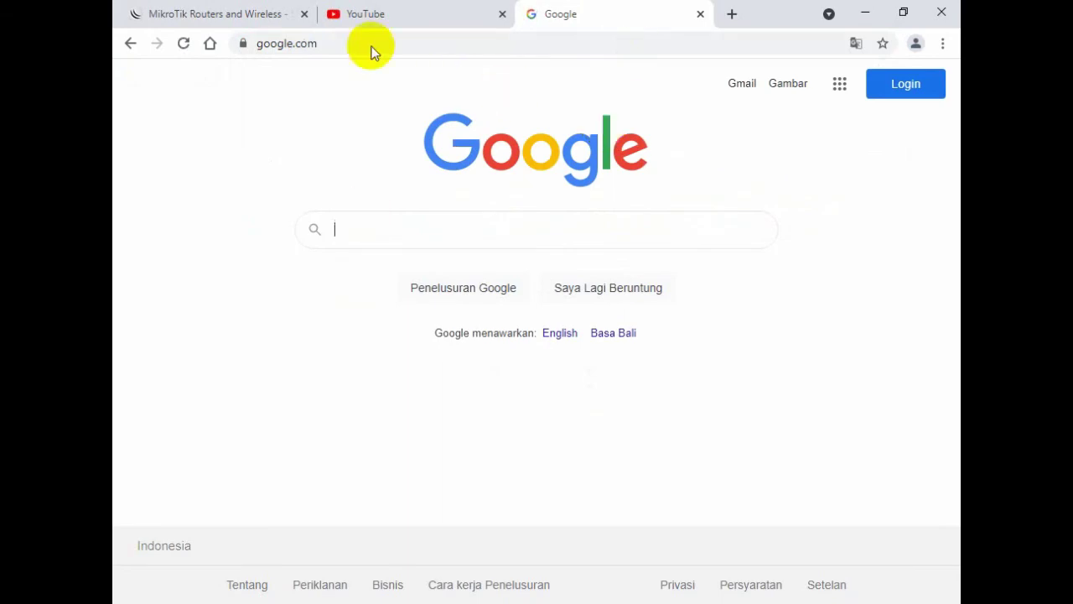
Check the loaded YouTube and Google pages, and bring the NAT topology diagram back to the front
left_click(377, 14)
scroll(475, 412, "down", 4)
scroll(578, 512, "up", 4)
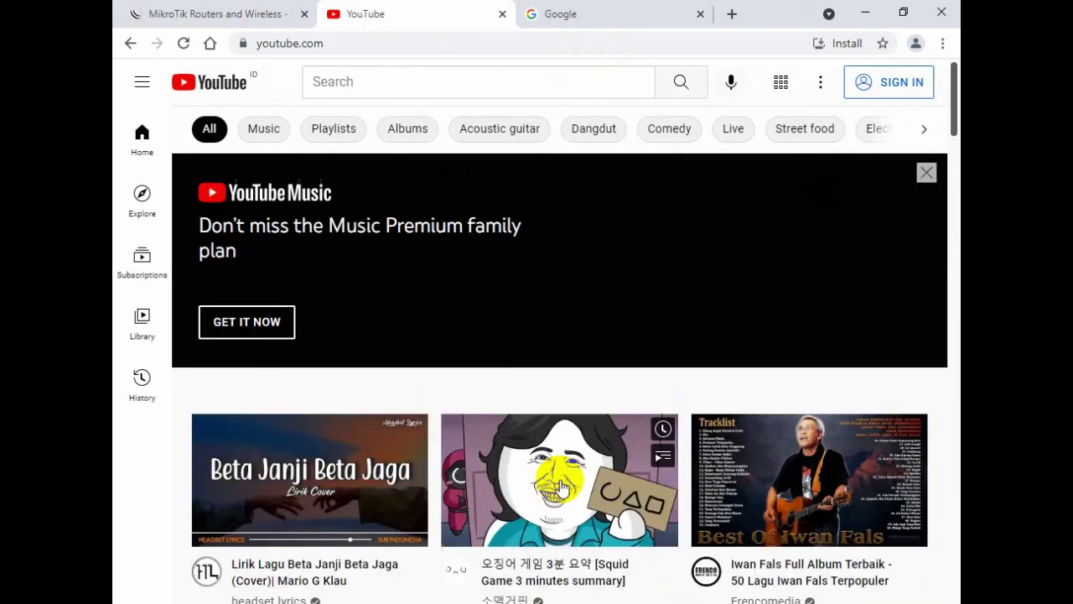
left_click(553, 16)
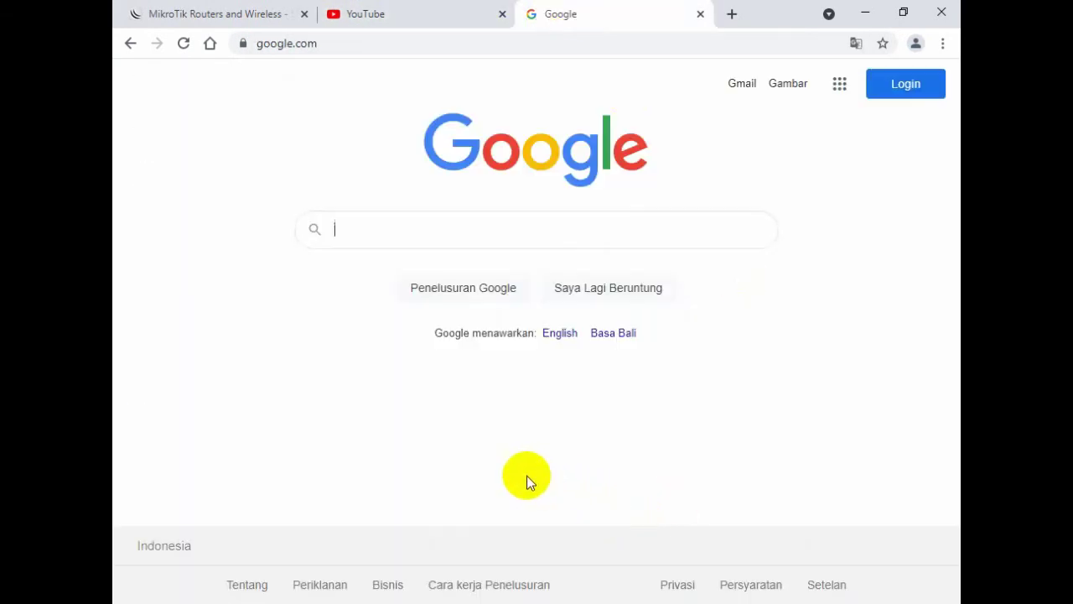
left_click(319, 601)
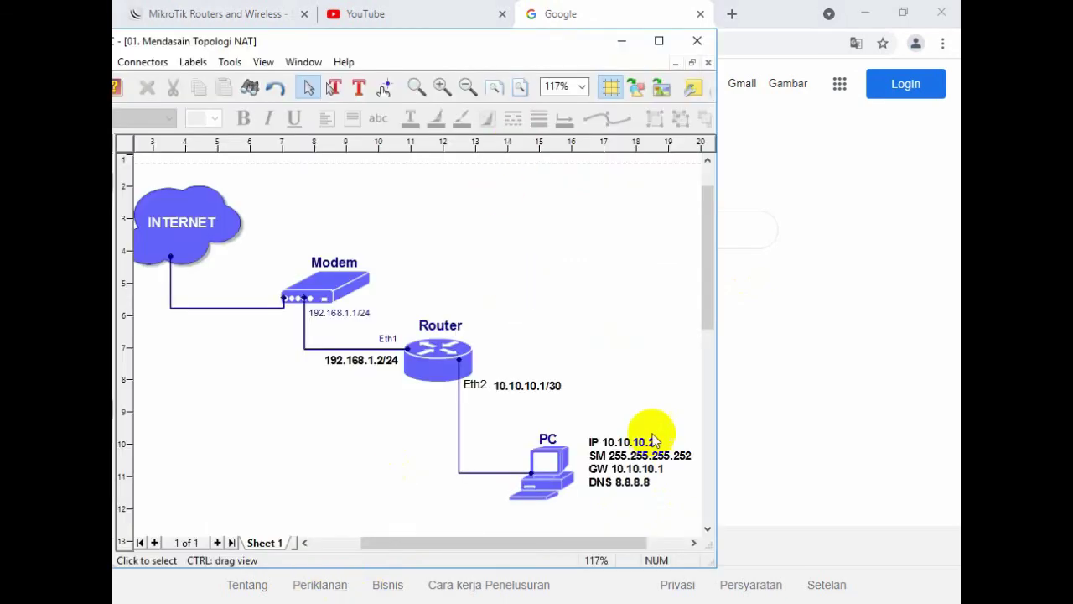